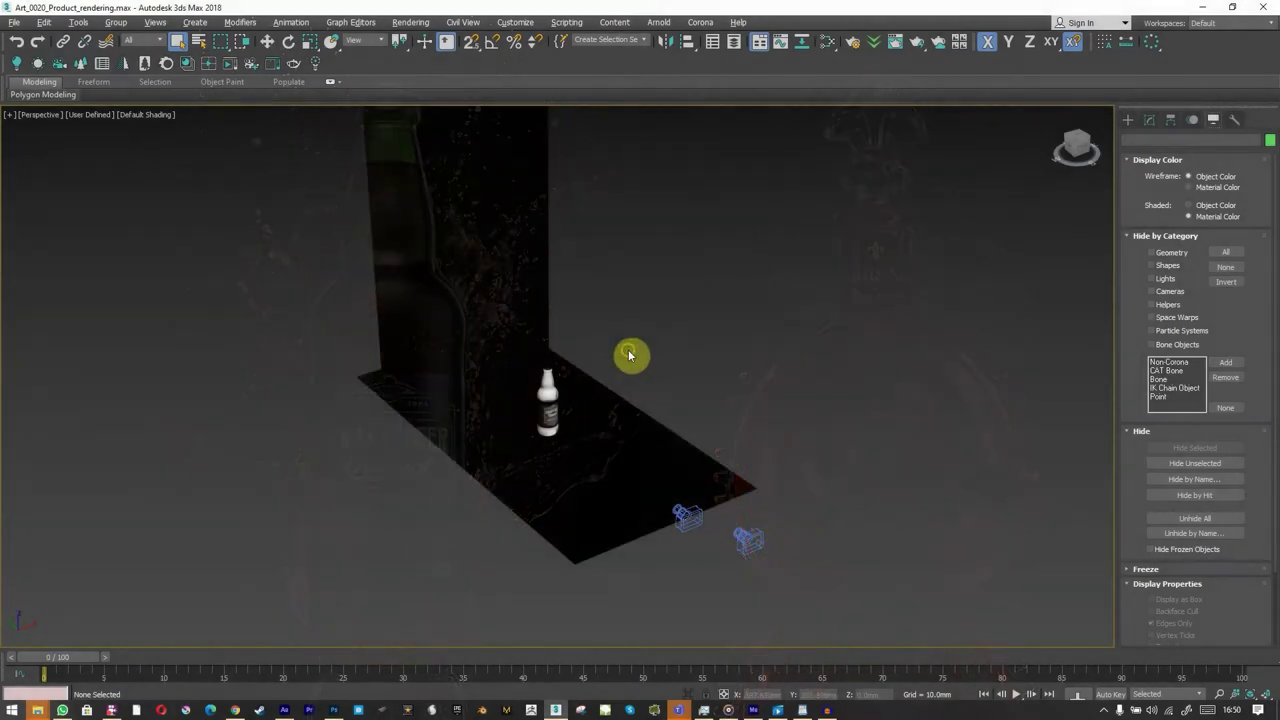
- Examine the product scene around the bottle, its floor plane, the vertical backdrop and the two cameras
middle_click_drag(631, 354, 573, 492, "alt")
left_click(573, 492)
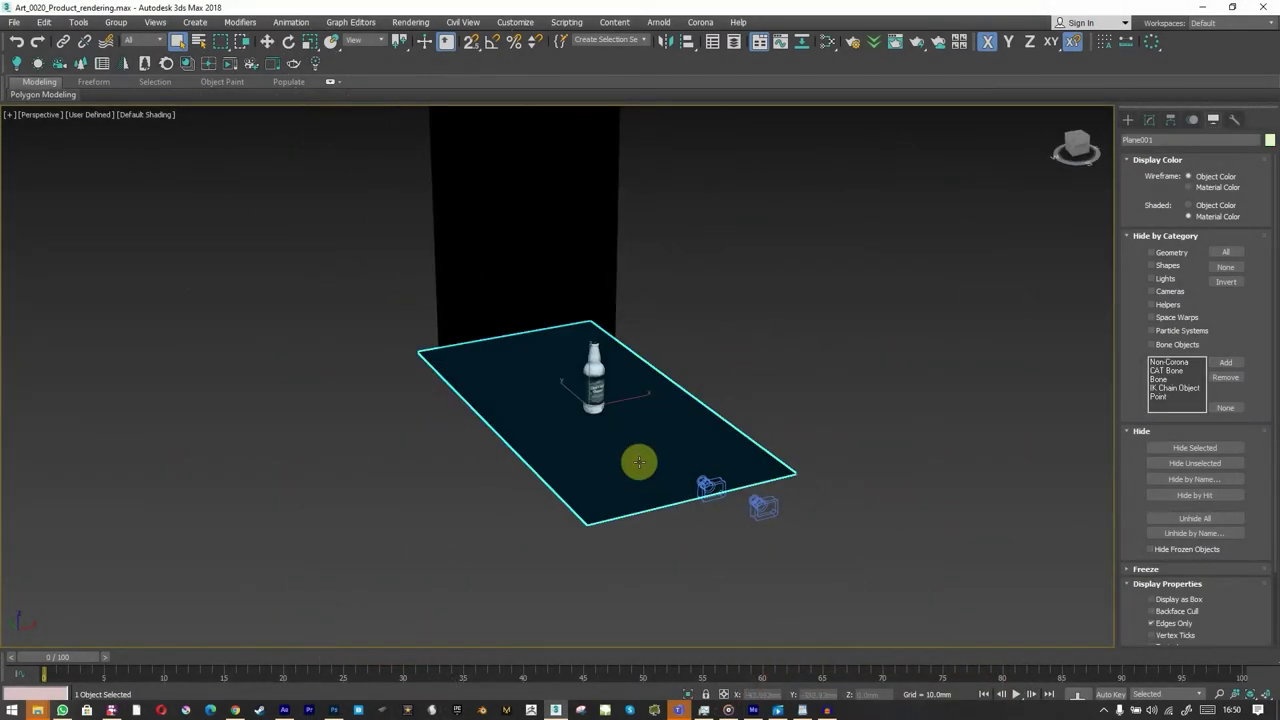
scroll(626, 407, "up", 2)
middle_click_drag(624, 406, 766, 320, "alt")
left_click(766, 320)
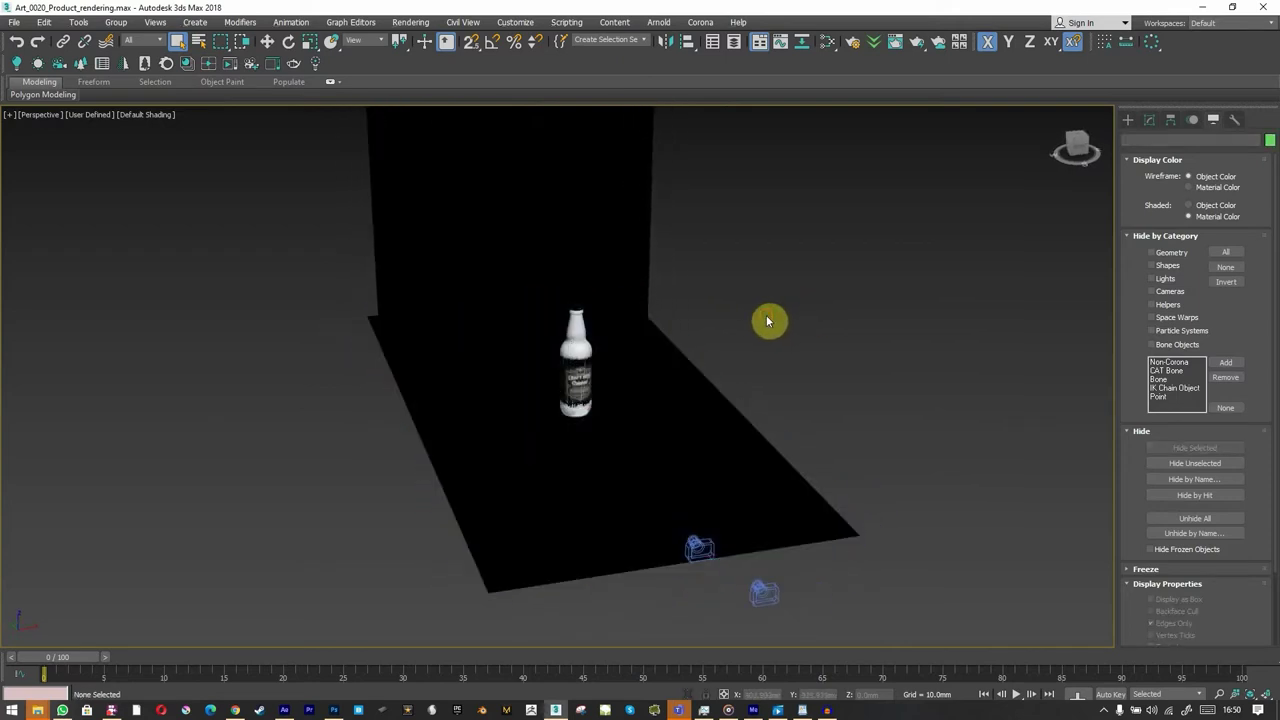
middle_click_drag(766, 320, 925, 176)
left_click(523, 430)
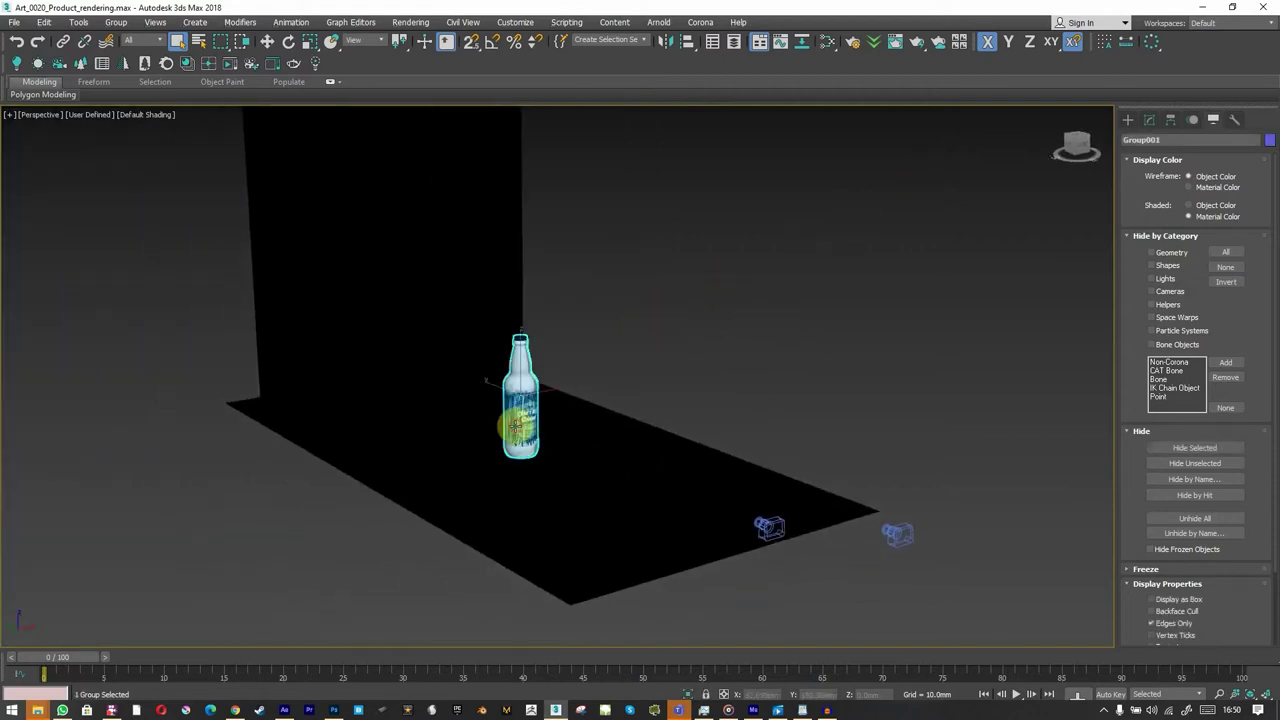
mouse_move(680, 381)
middle_mouse_down("alt")
mouse_move(640, 369)
mouse_move(634, 380)
mouse_move(686, 386)
middle_mouse_up("alt")
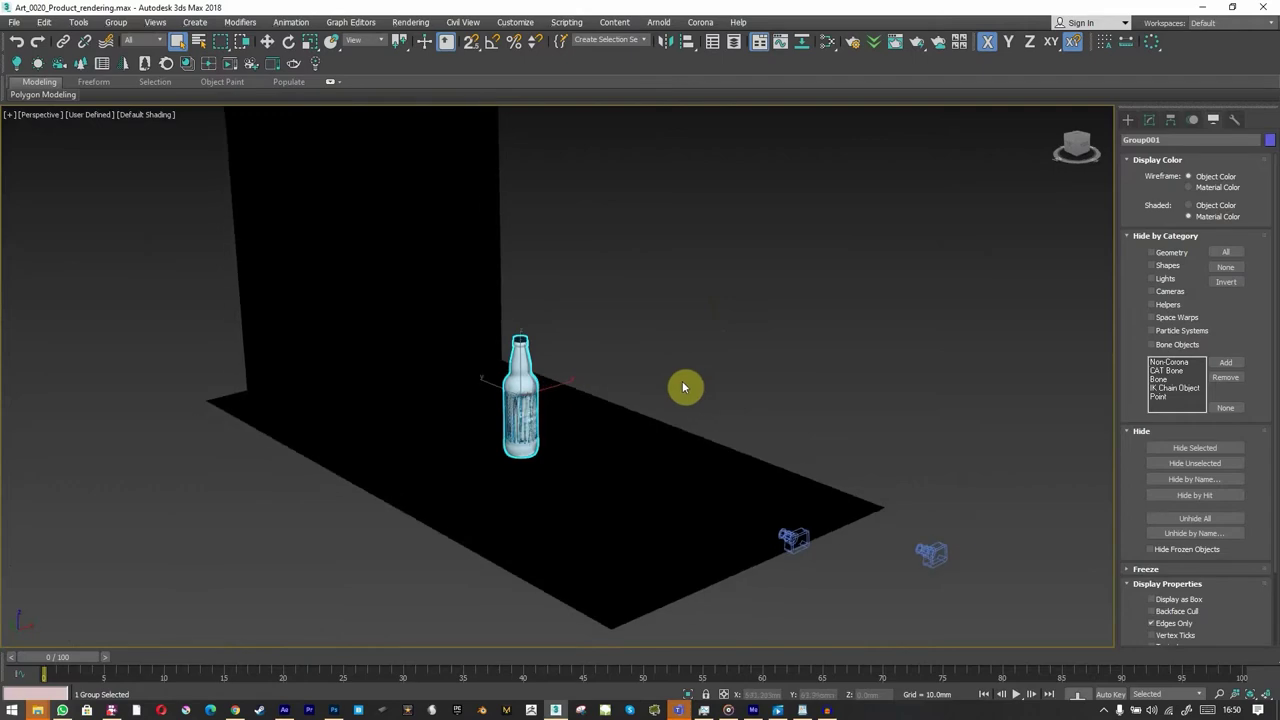
left_click(666, 443)
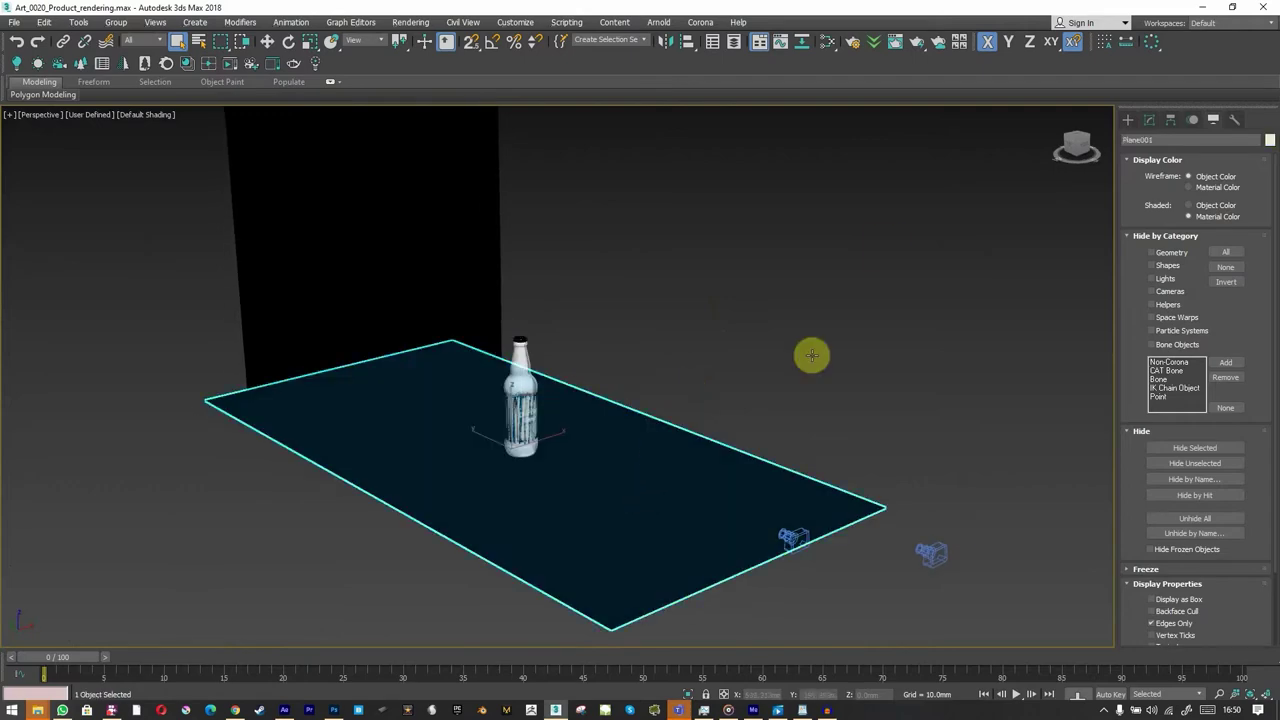
- Switch to File Explorer and preview the Beer_Bot light pass renders in folder B, including the Interactive LightMix image
key("alt+Tab")
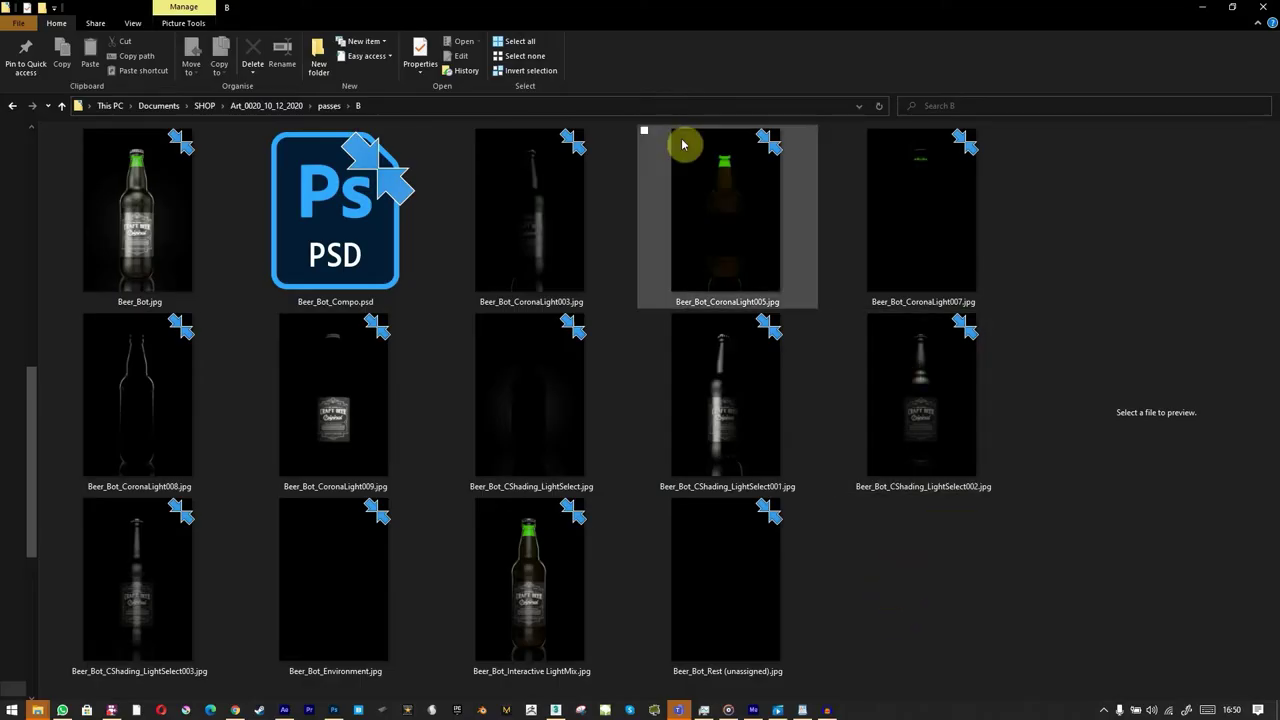
left_click(503, 200)
left_click(765, 216)
left_click(906, 210)
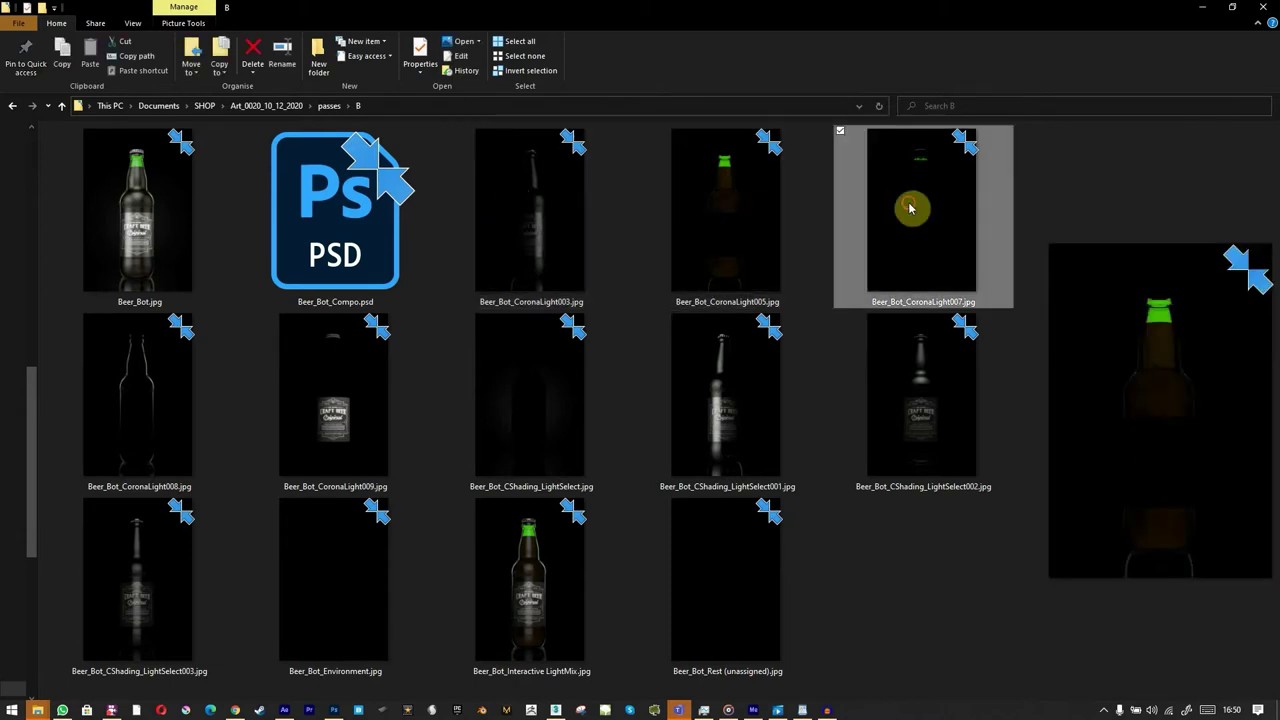
left_click(172, 422)
left_click(334, 400)
left_click(540, 429)
left_click(723, 443)
left_click(887, 403)
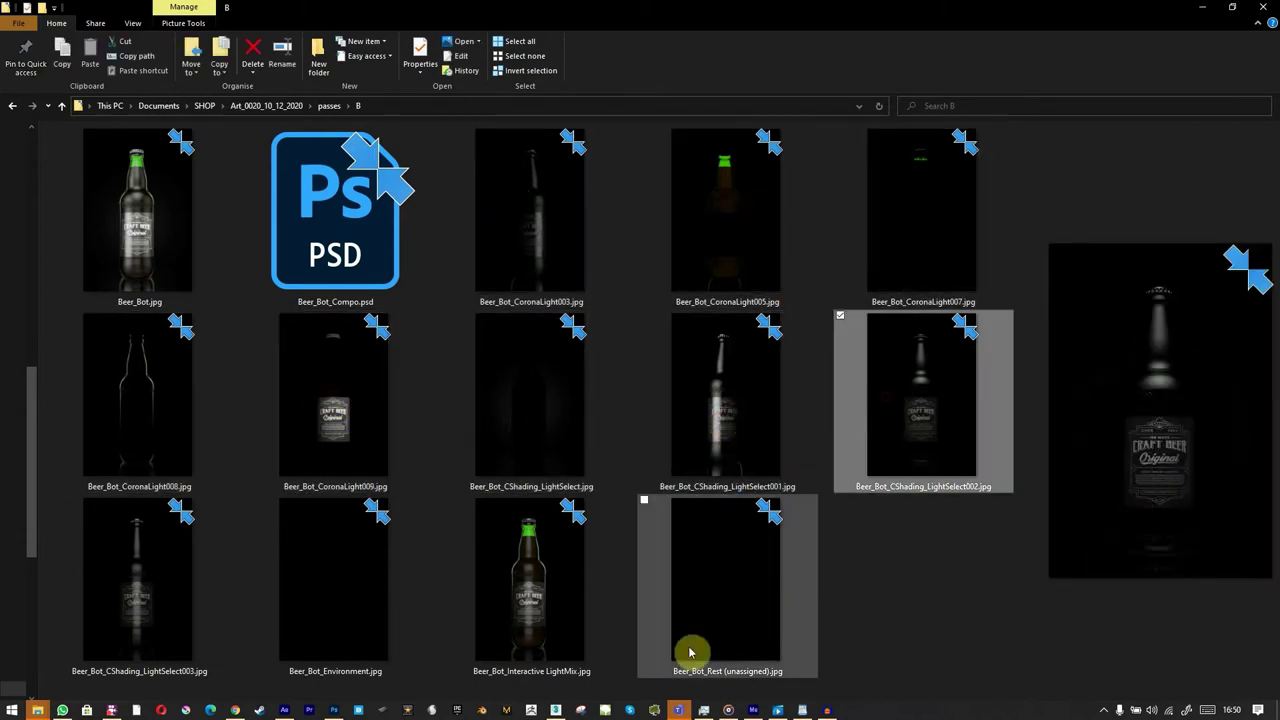
left_click(126, 600)
left_click(586, 597)
left_click(694, 594)
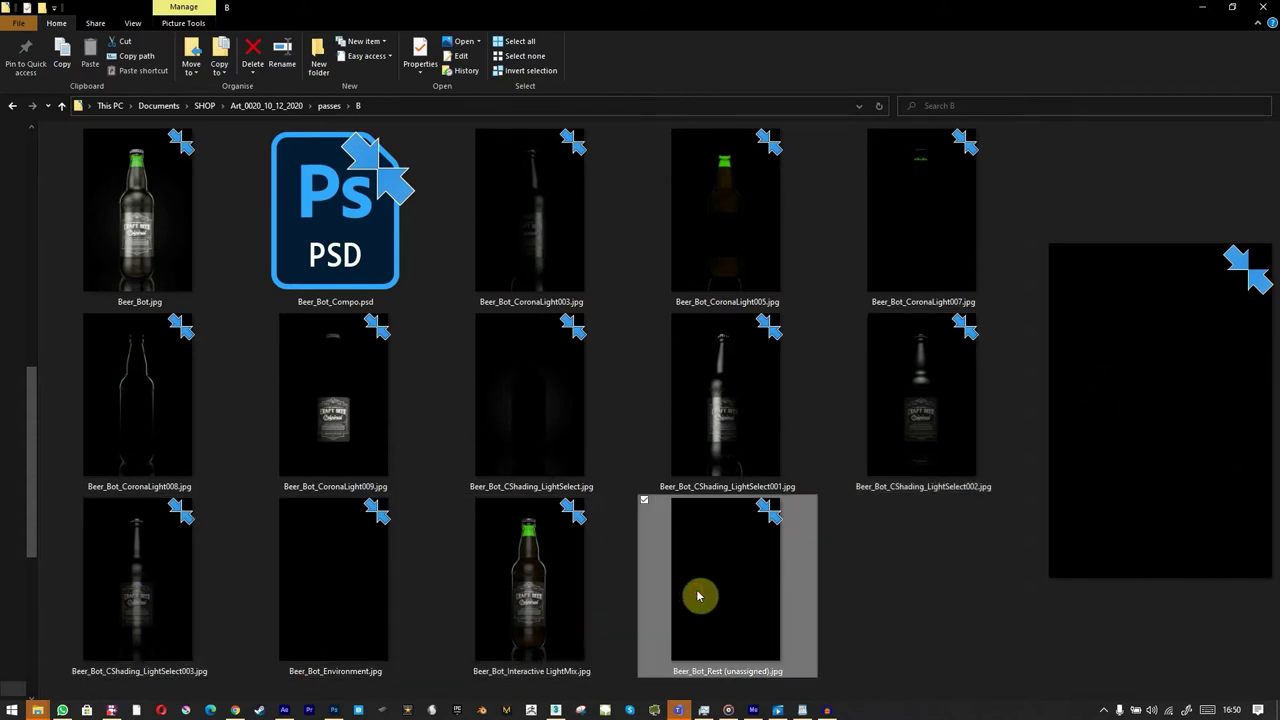
left_click(562, 593)
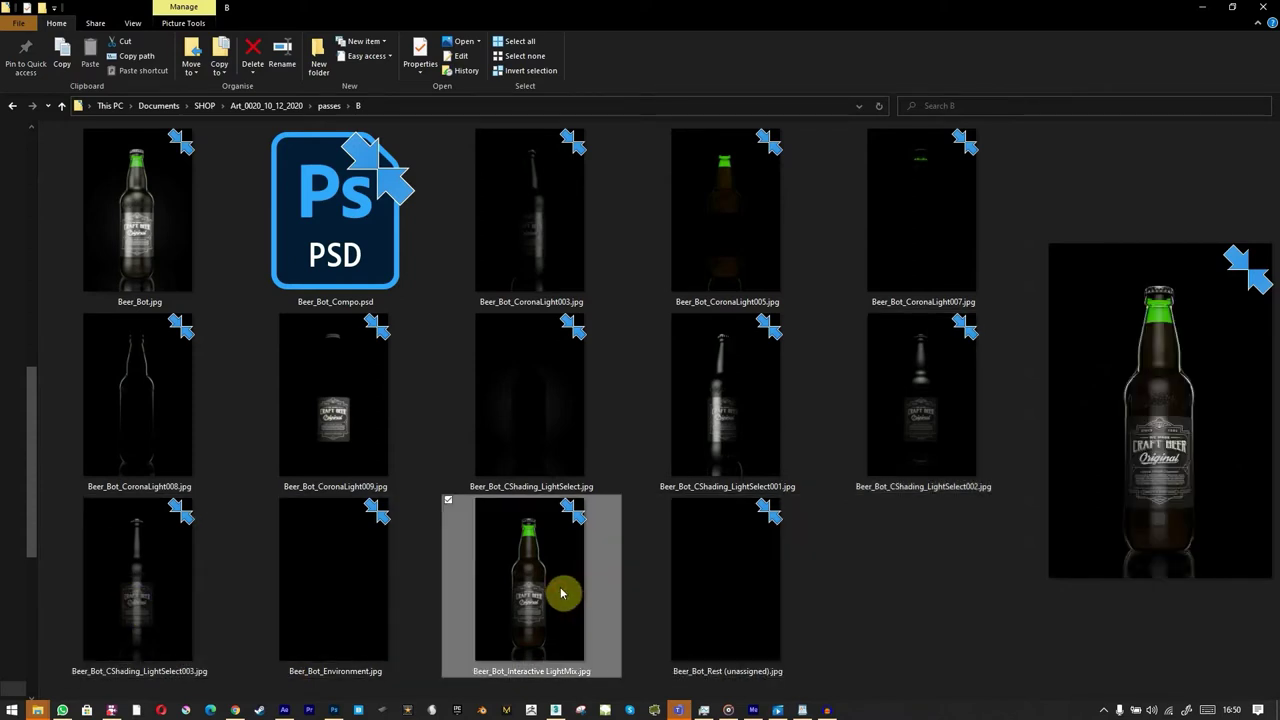
- Switch back to 3ds Max, turn on edged faces in the perspective view and select the bottle's cap
key("alt+Tab")
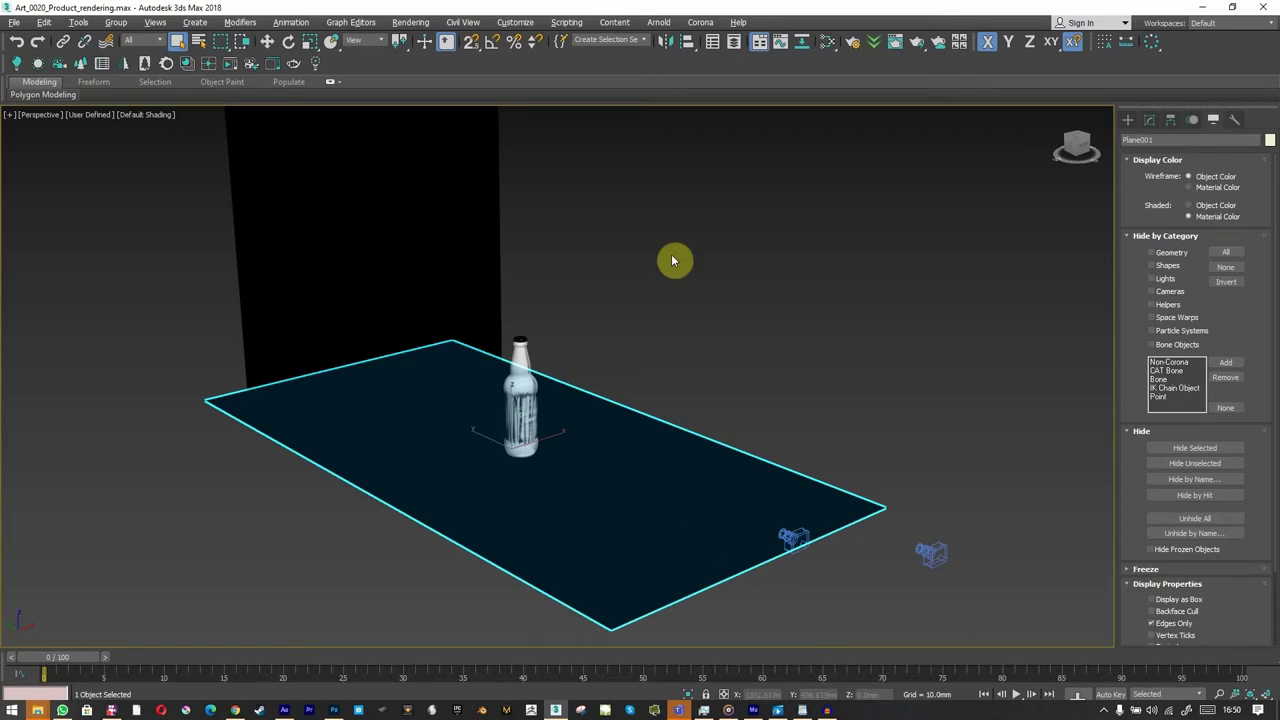
key("ctrl+d")
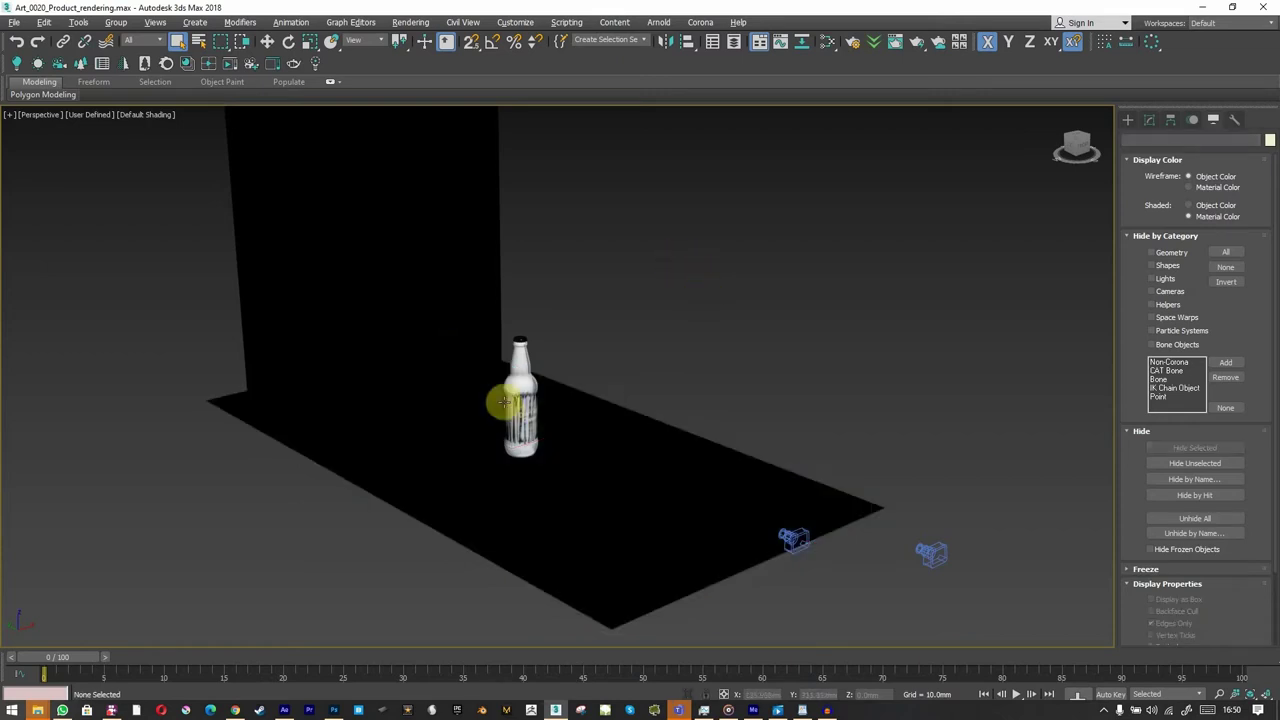
scroll(515, 405, "up", 6)
scroll(520, 412, "up", 3)
middle_click_drag(514, 414, 1275, 400, "alt")
left_click(412, 456)
key("F4")
left_click(414, 156)
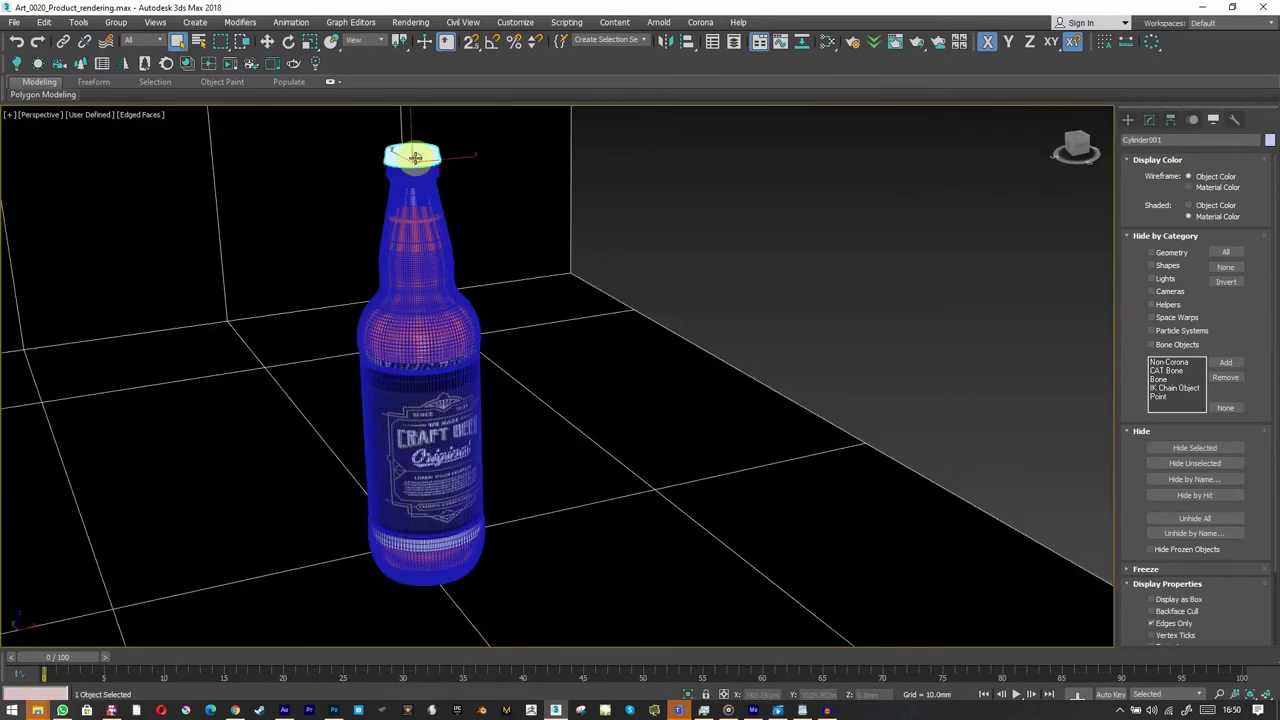
- Inspect the bottle's wireframe, label, floor and backdrop plane from the front and at an angle, ending with nothing selected
middle_click_drag(400, 434, 586, 394, "alt")
scroll(586, 401, "down", 5)
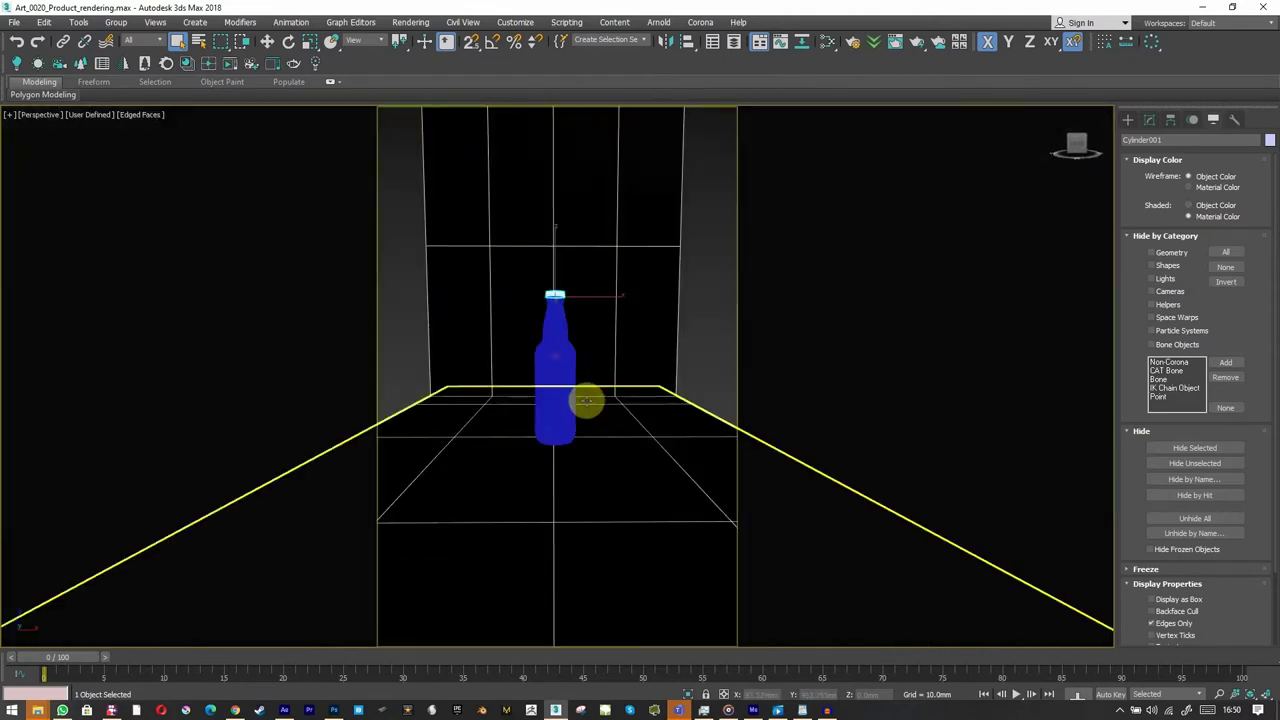
key("F4")
key("F4")
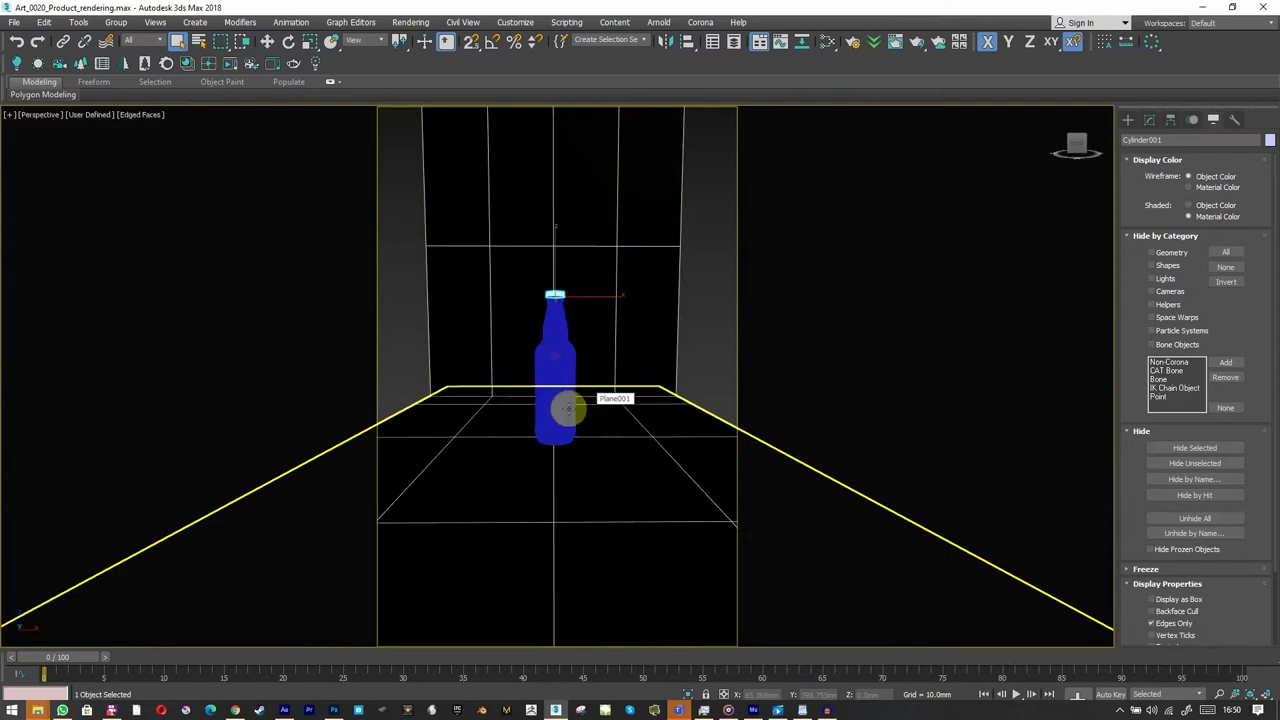
scroll(569, 406, "up", 6)
middle_click_drag(567, 408, 580, 520)
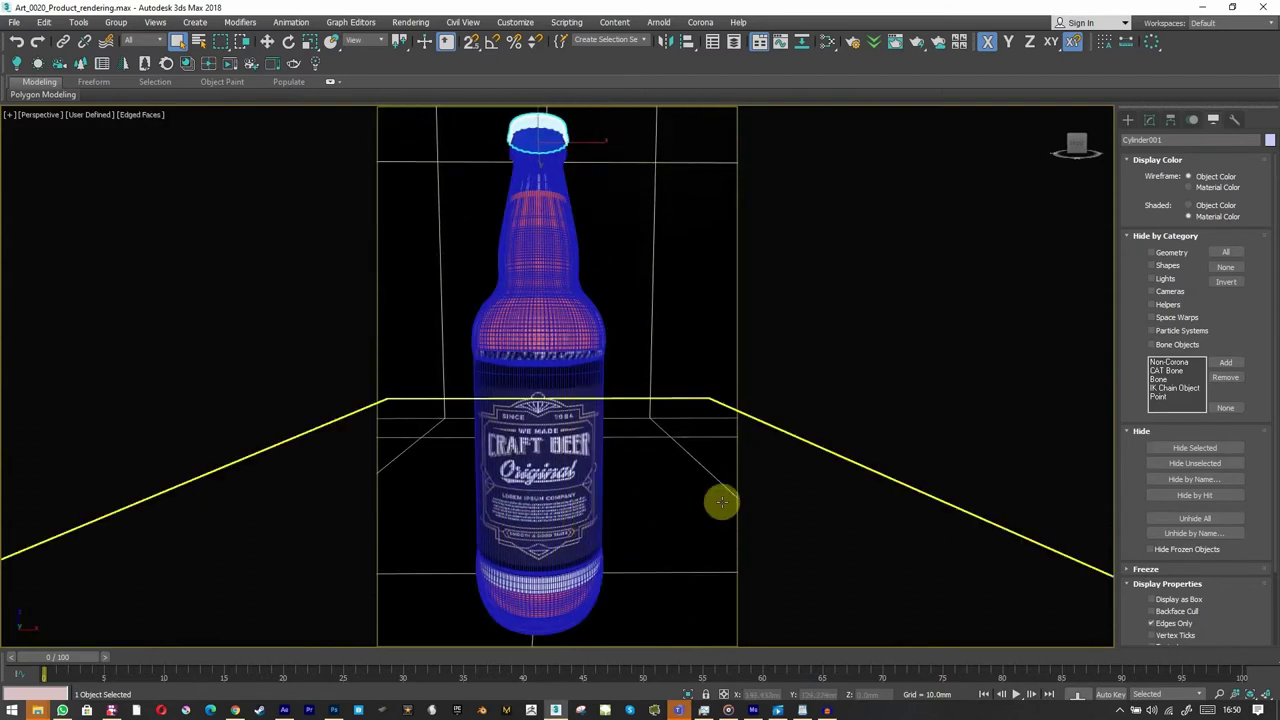
scroll(681, 446, "up", 5)
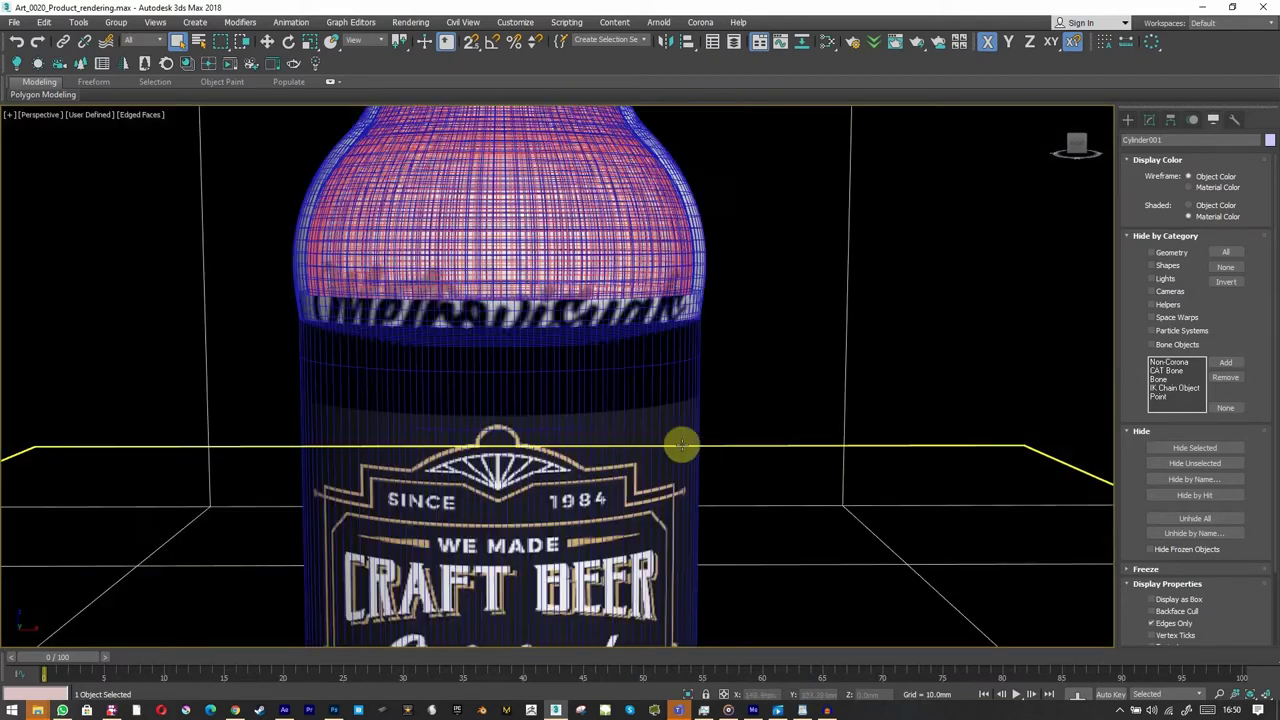
scroll(714, 433, "down", 8)
middle_click_drag(714, 429, 754, 449, "alt")
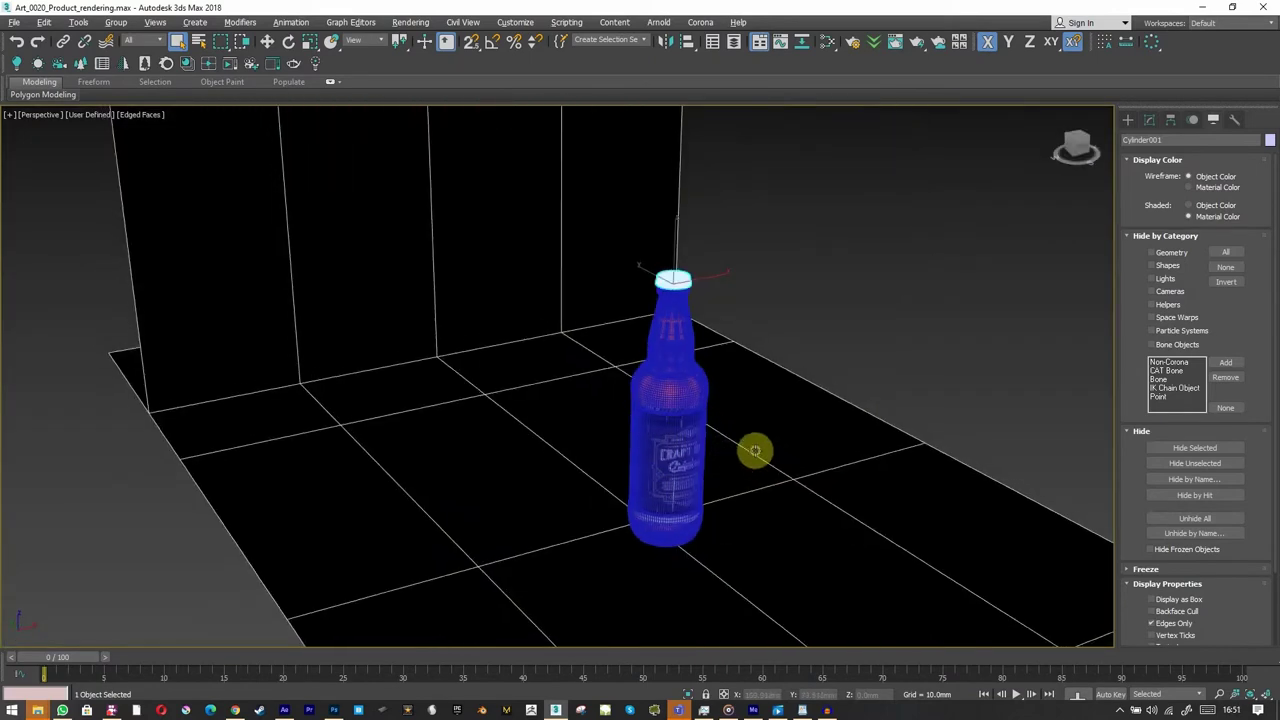
left_click(486, 229)
middle_click_drag(927, 378, 916, 323)
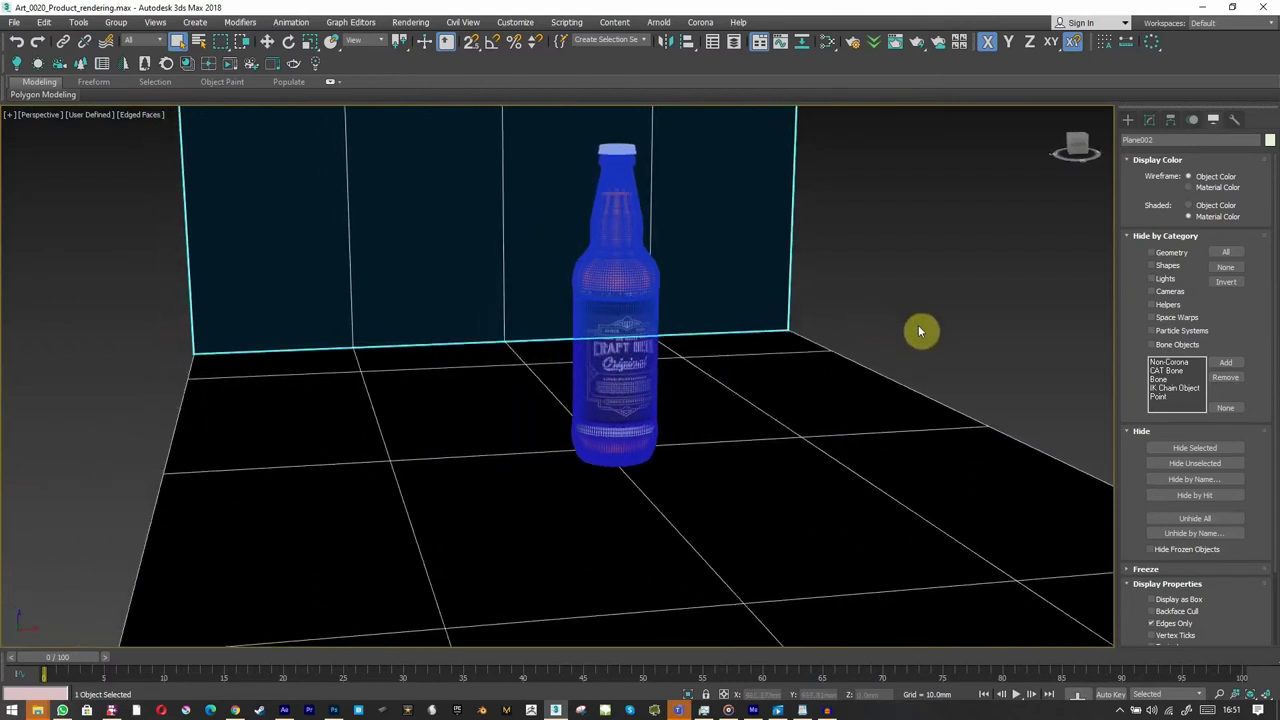
middle_click_drag(889, 458, 811, 434)
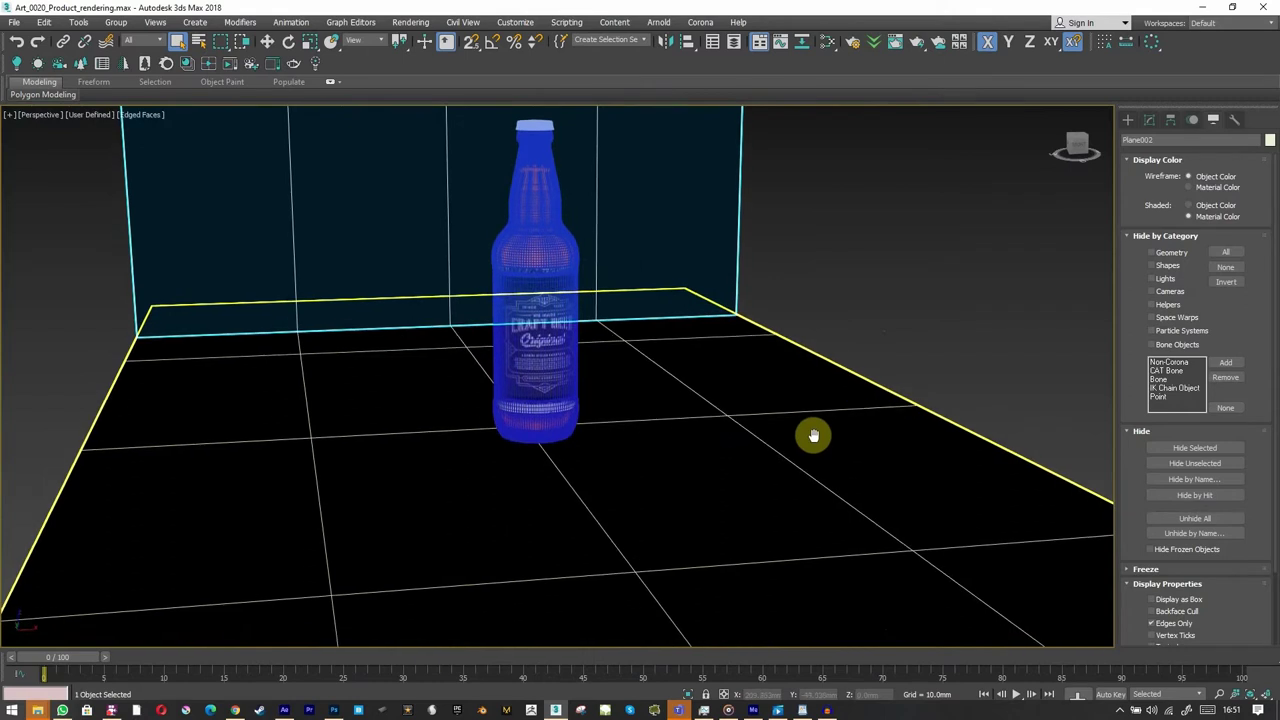
left_click(901, 277)
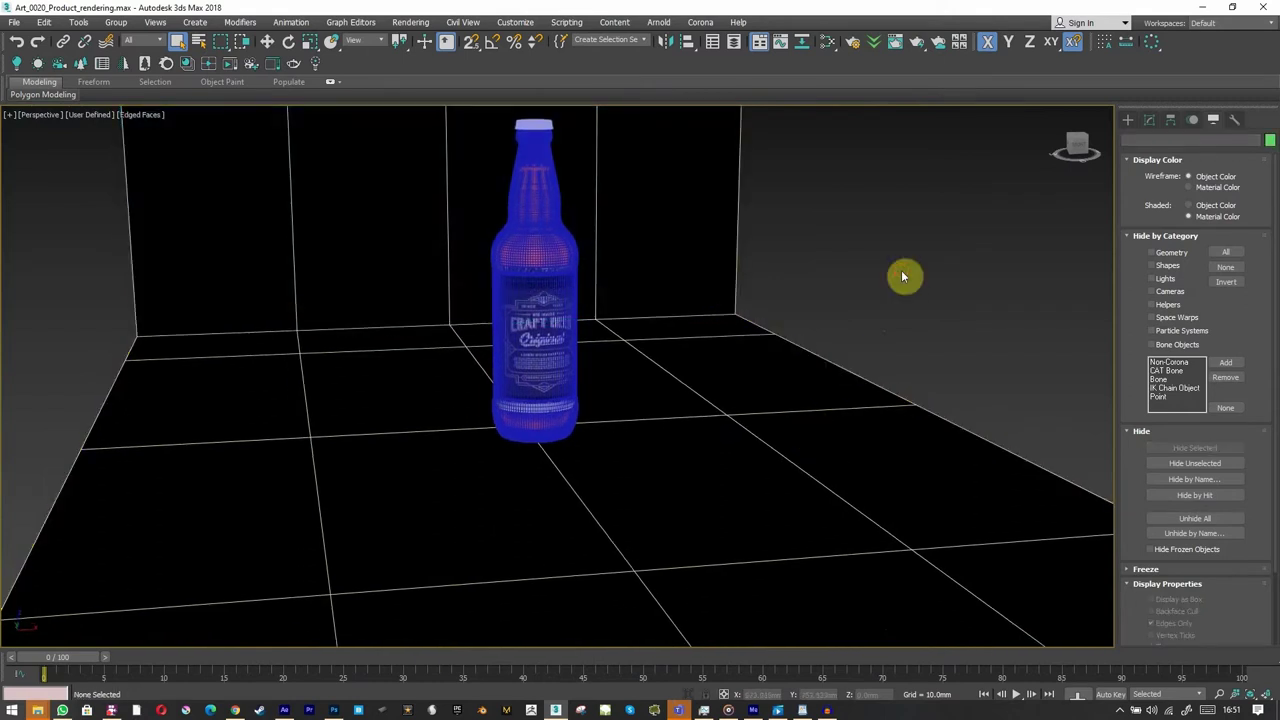
- Unhide the RIGHT SOFT BOX and LEFT SOFT BOX lights on either side of the bottle
right_click(787, 233)
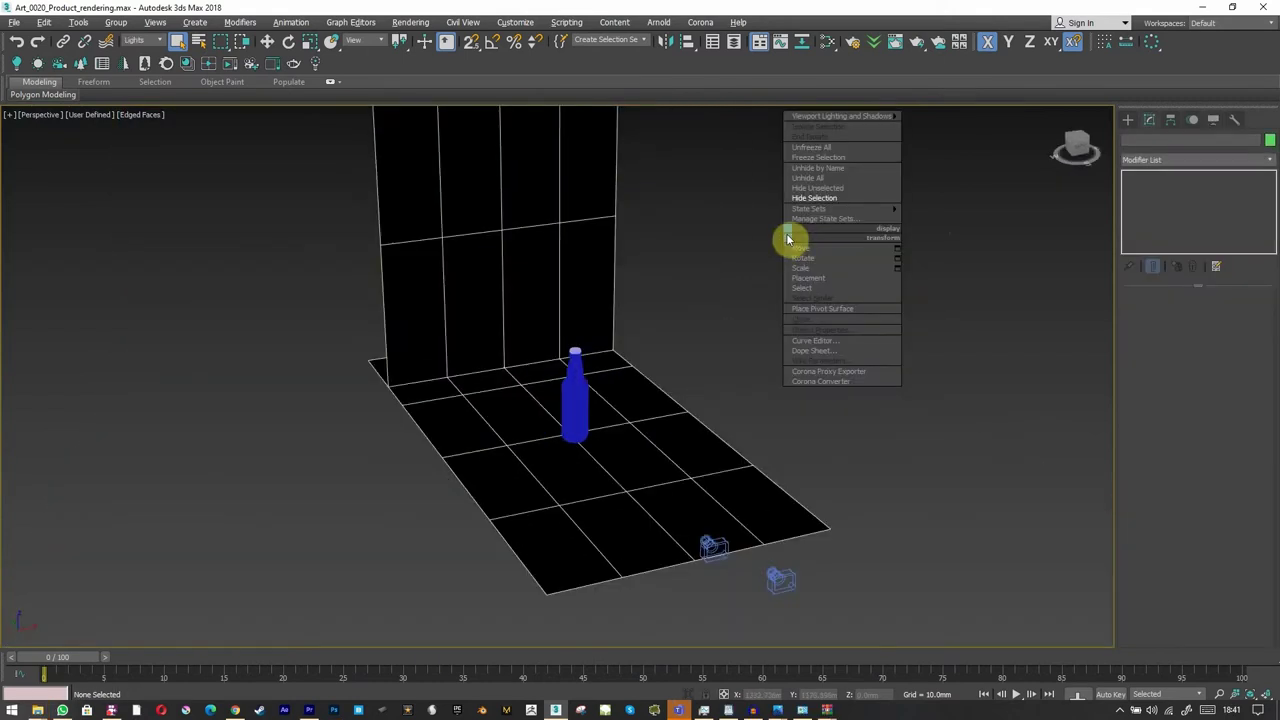
left_click(827, 172)
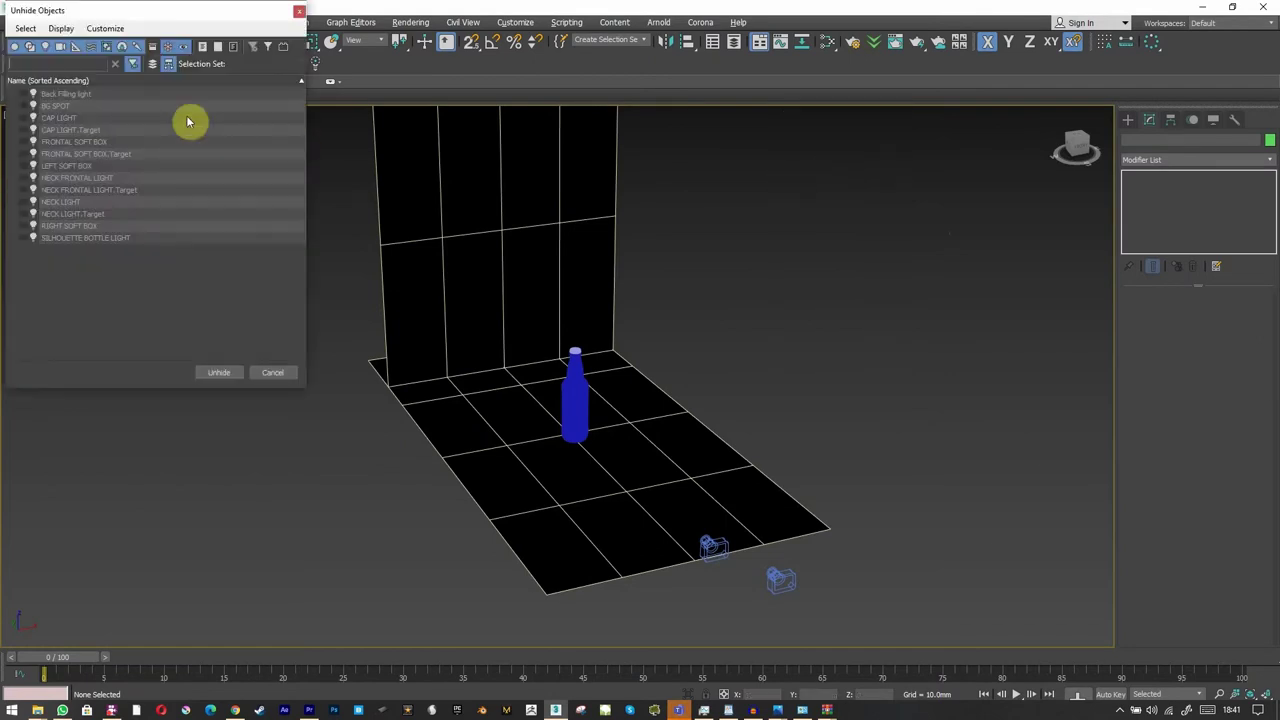
left_click_drag(155, 85, 940, 144)
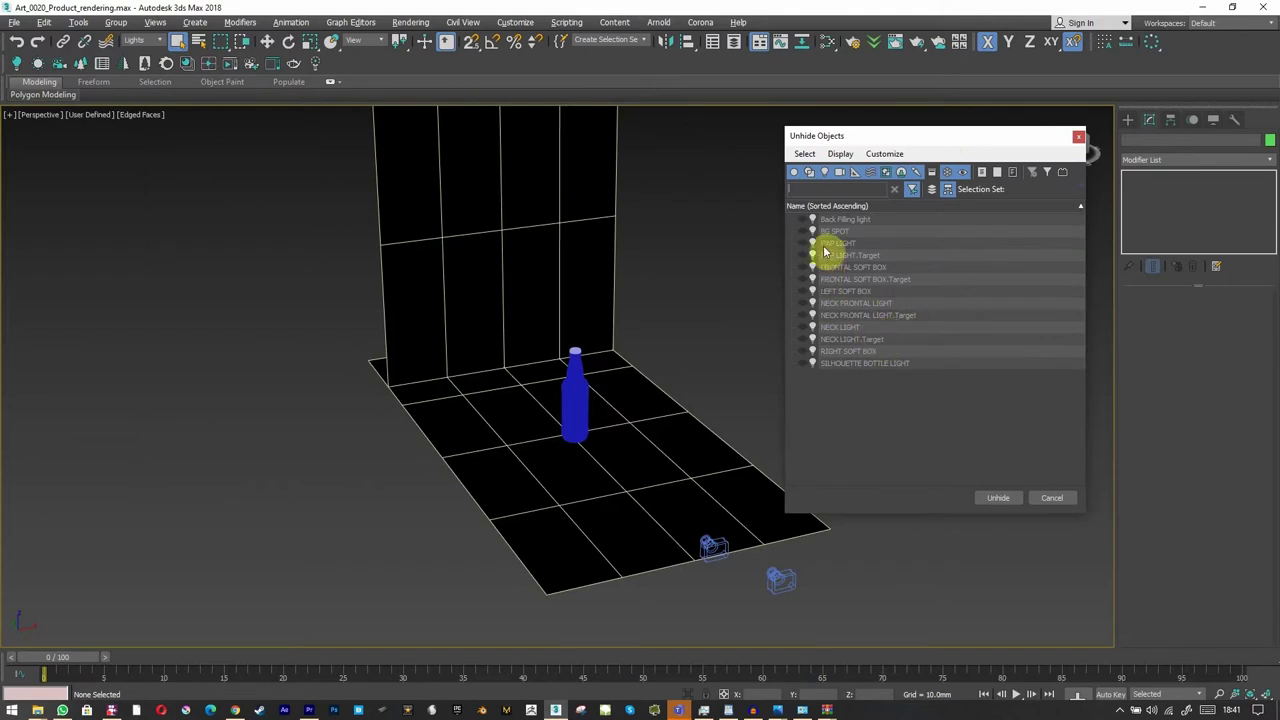
left_click(809, 353)
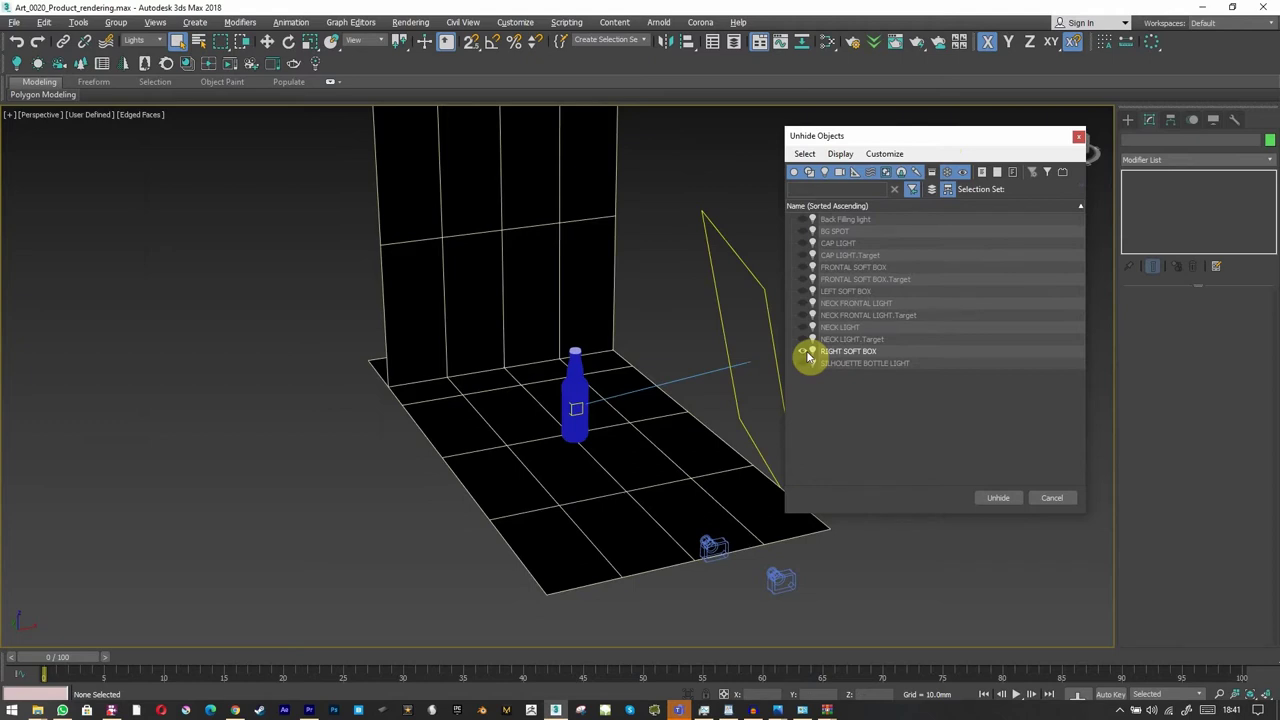
left_click(803, 291)
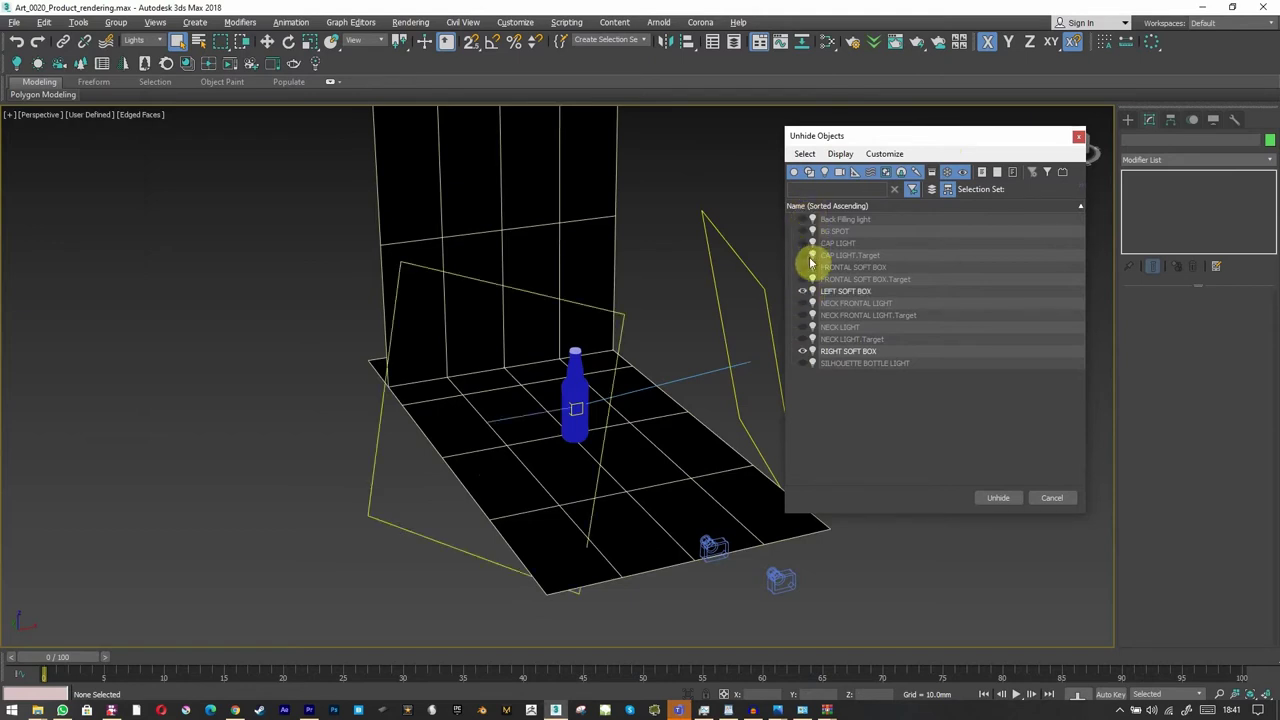
left_click(998, 499)
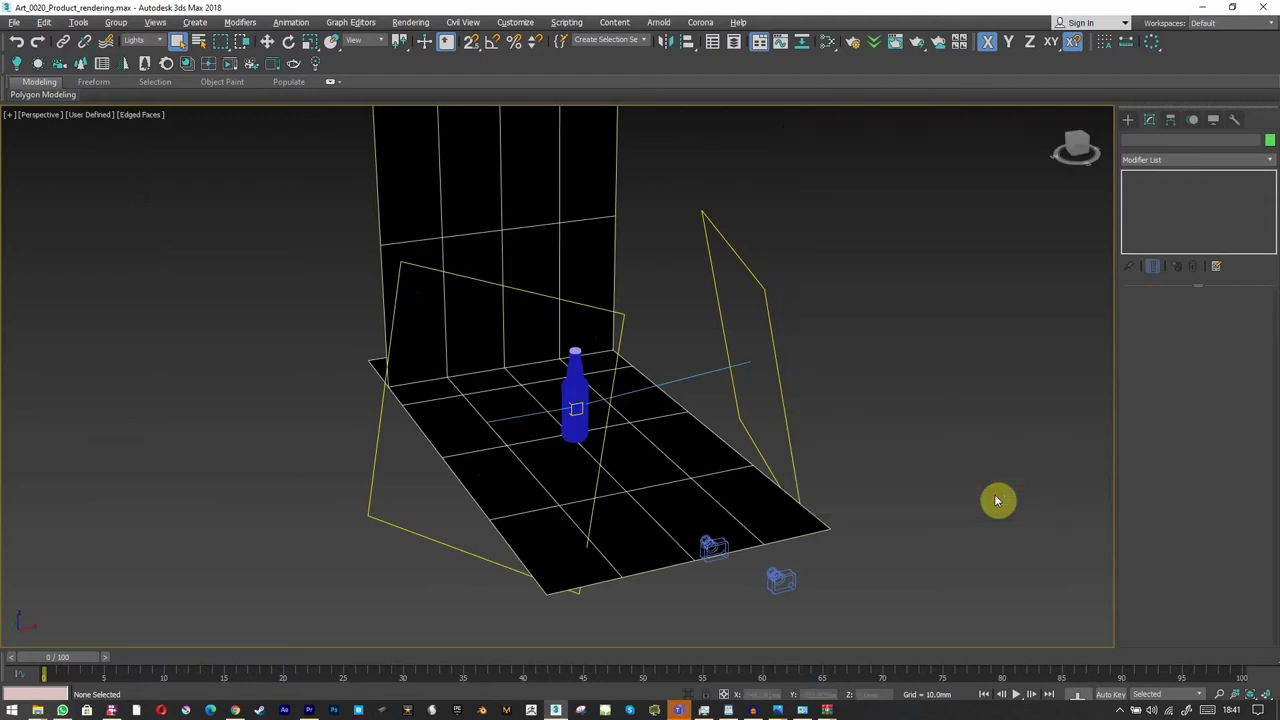
- Select the RIGHT SOFT BOX light and view its Box_light.hdr texture from the Slate Material Editor, then close both windows
left_click(765, 290)
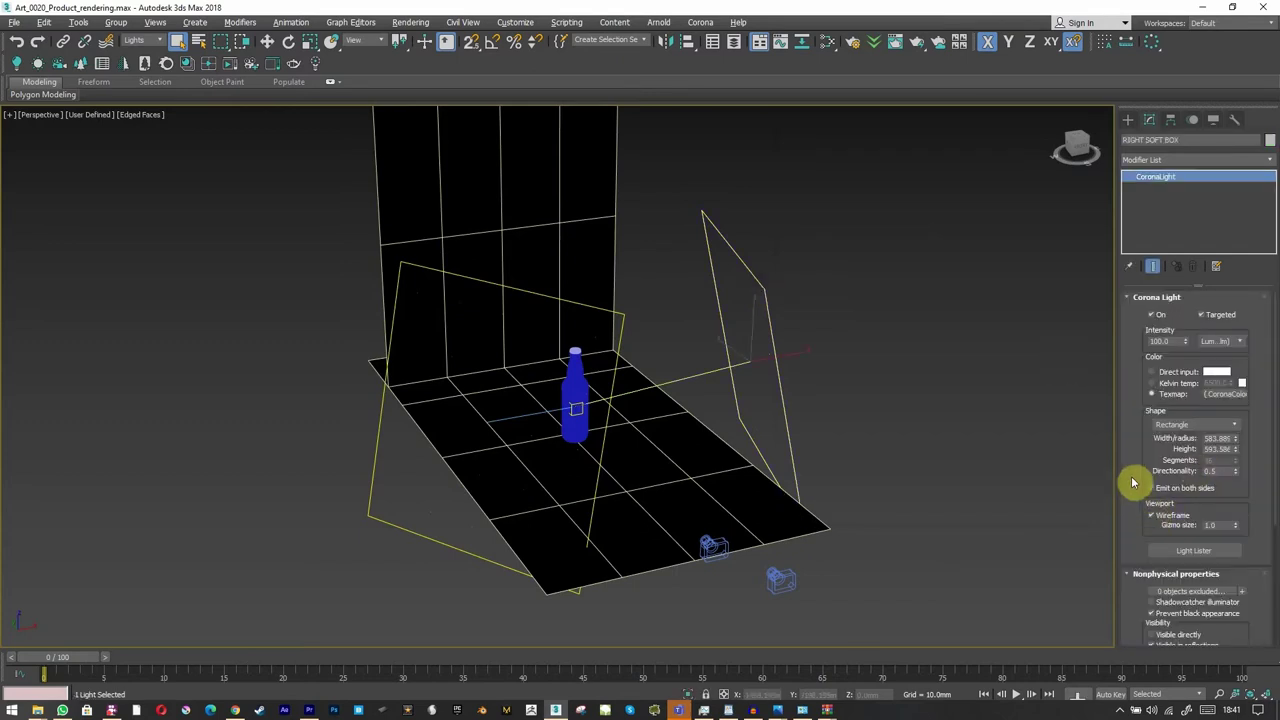
left_click(828, 41)
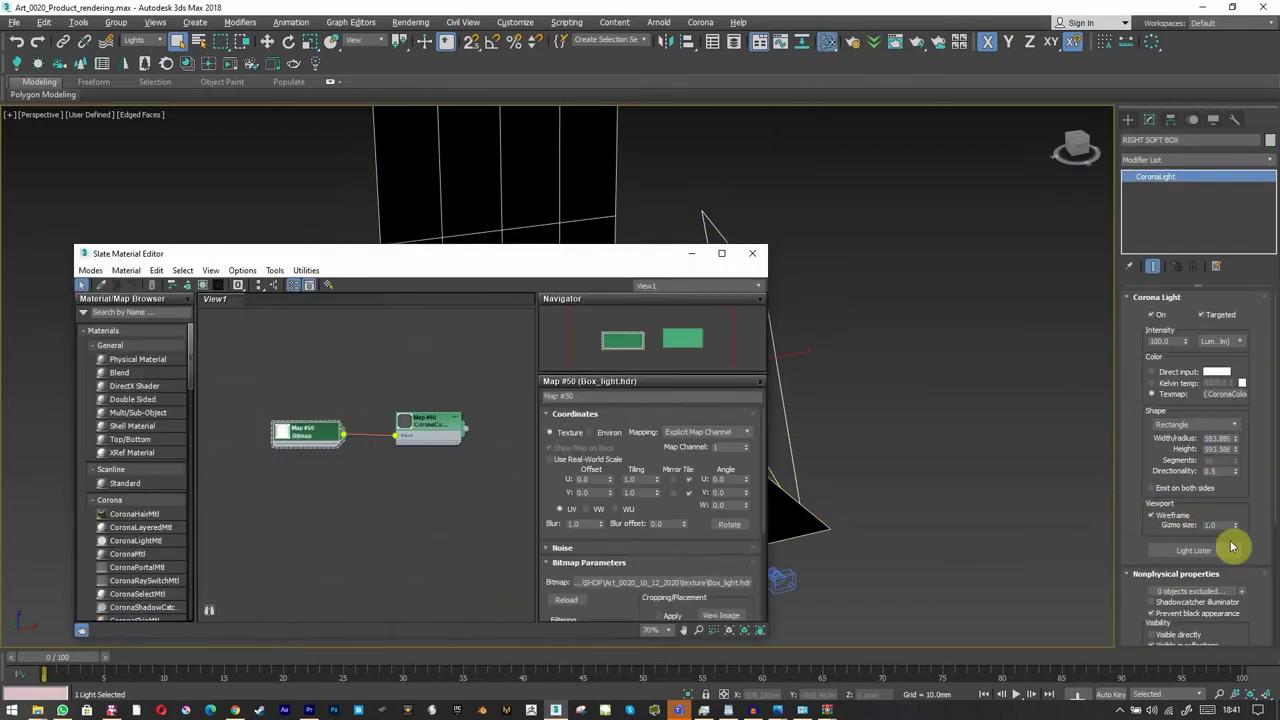
middle_click_drag(366, 489, 367, 452)
mouse_move(553, 503)
left_mouse_down()
mouse_move(566, 319)
mouse_move(588, 502)
mouse_move(592, 262)
mouse_move(573, 500)
left_mouse_up()
left_click(720, 580)
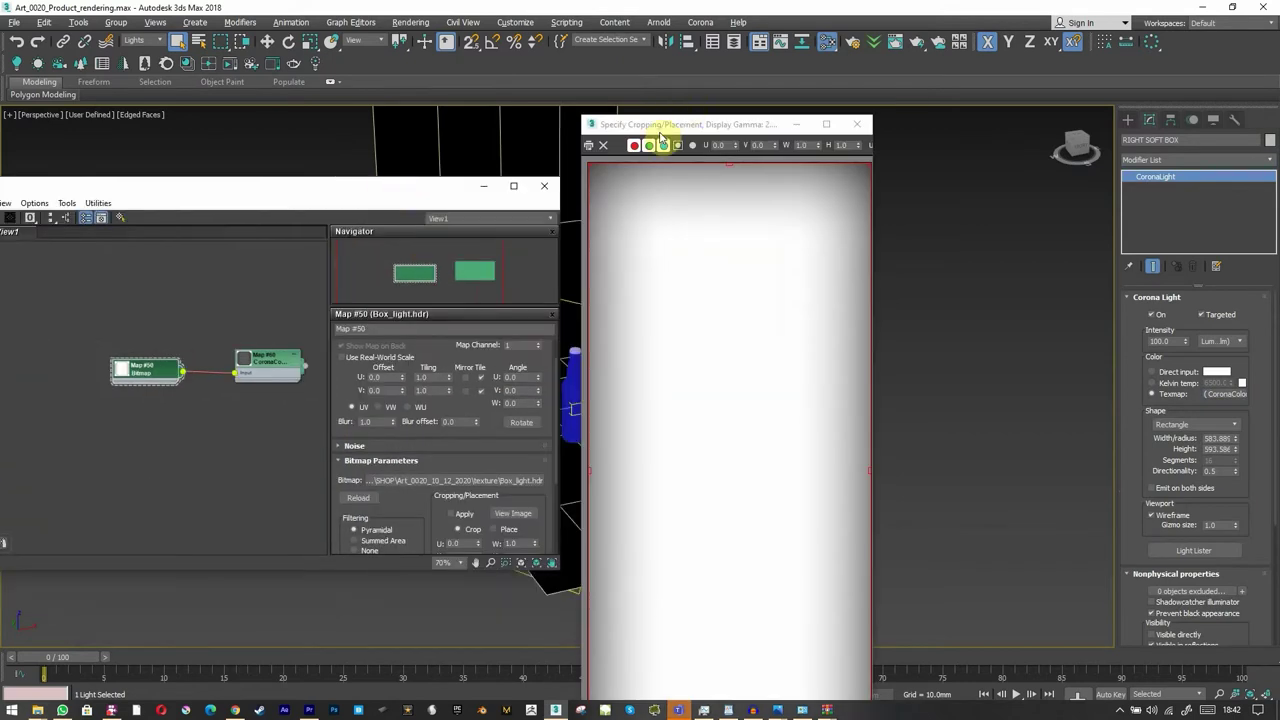
left_click_drag(686, 110, 655, 75)
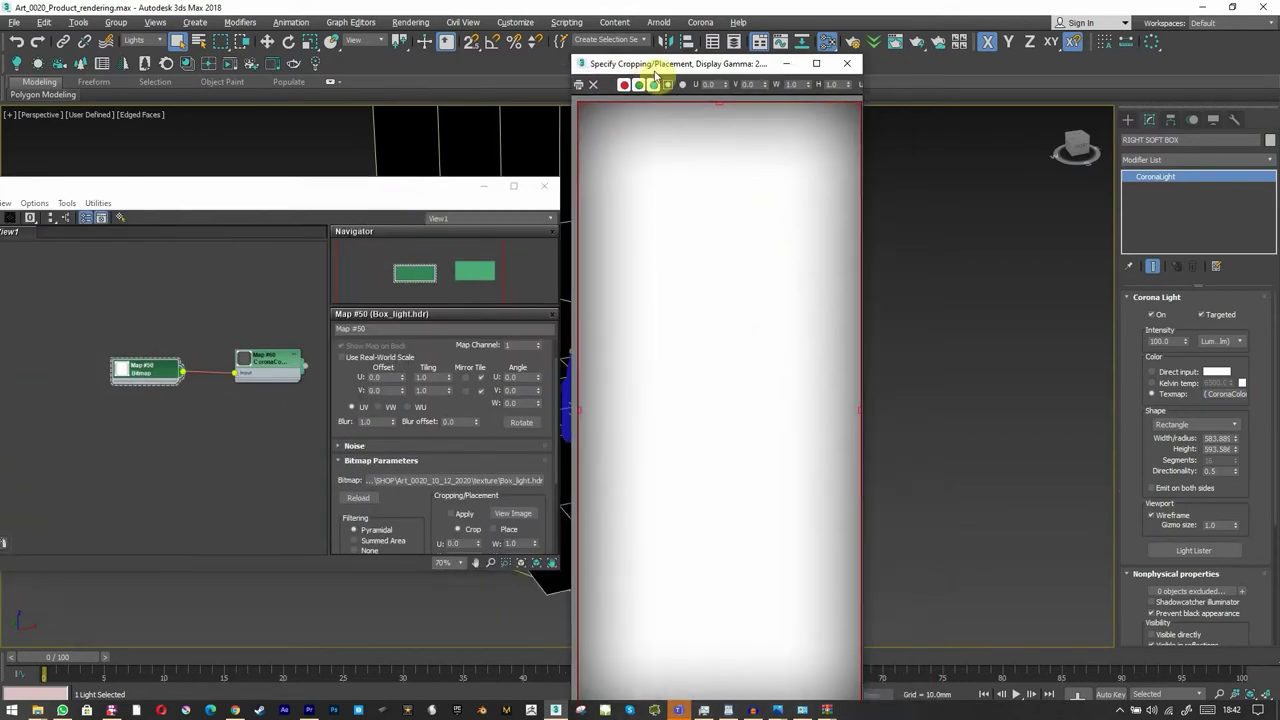
left_click(847, 63)
left_click(544, 186)
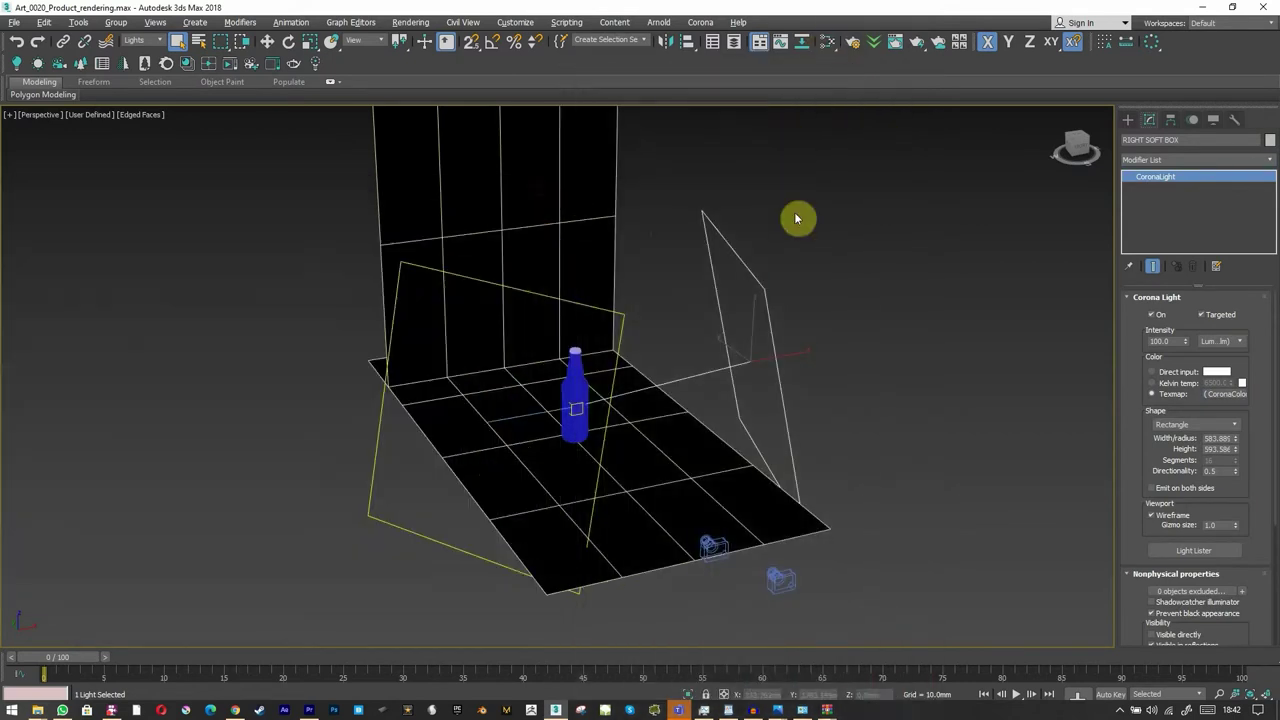
- Make the FRONTAL SOFT BOX, NECK FRONTAL LIGHT and NECK LIGHT visible along with their targets from the list of hidden objects
mouse_move(829, 426)
middle_mouse_down("alt")
mouse_move(809, 420)
mouse_move(837, 406)
middle_mouse_up("alt")
right_click(856, 386)
left_click(892, 310)
left_click_drag(194, 40, 935, 128)
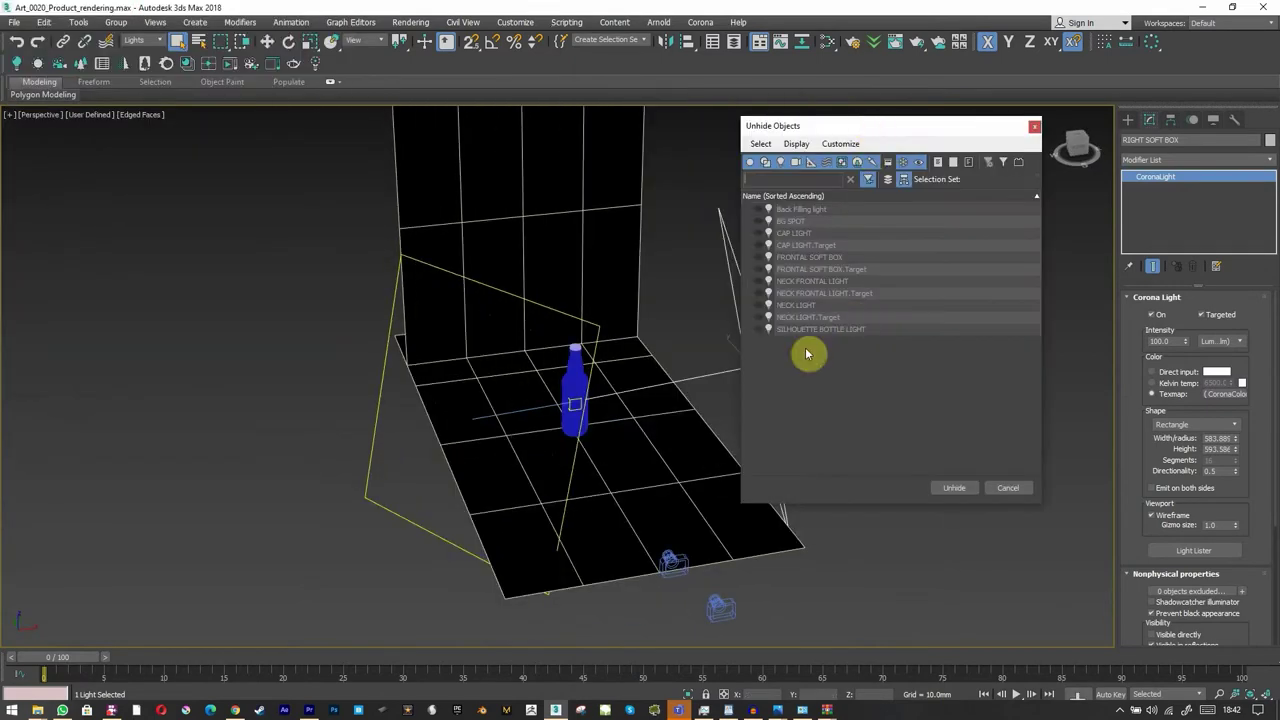
left_click(760, 264)
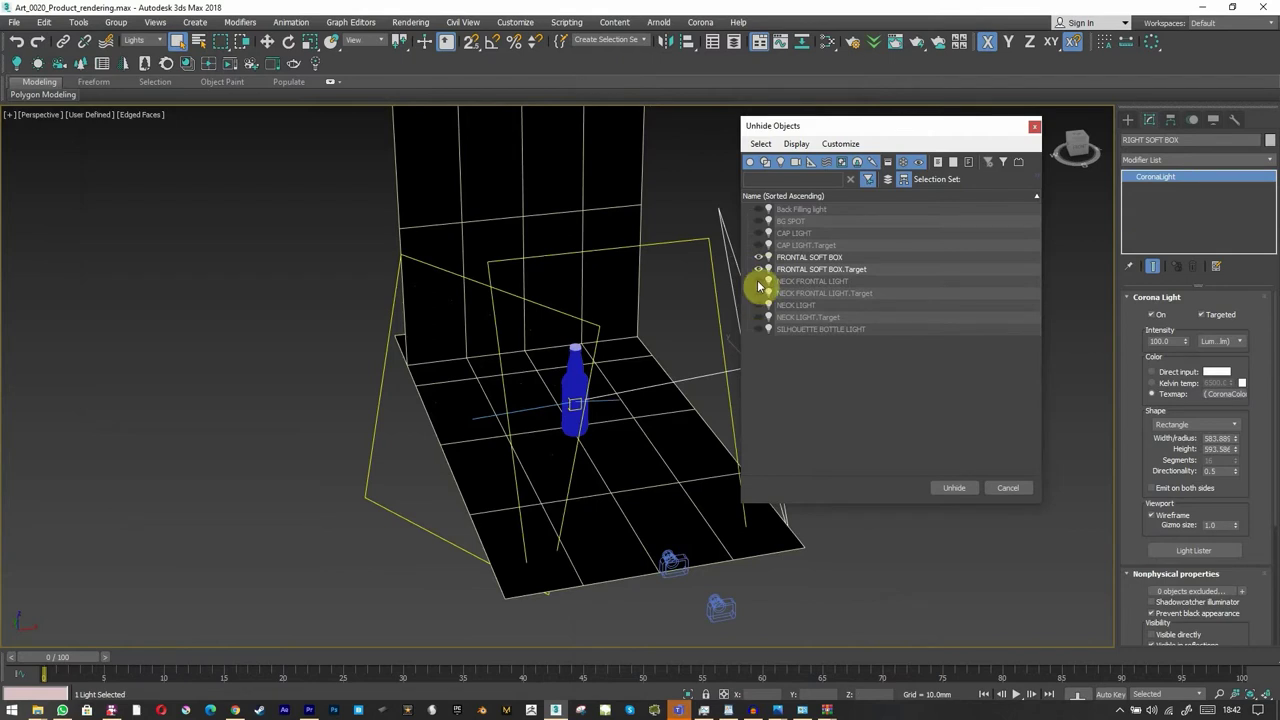
left_click(760, 281)
left_click(760, 293)
left_click(760, 305)
left_click(759, 317)
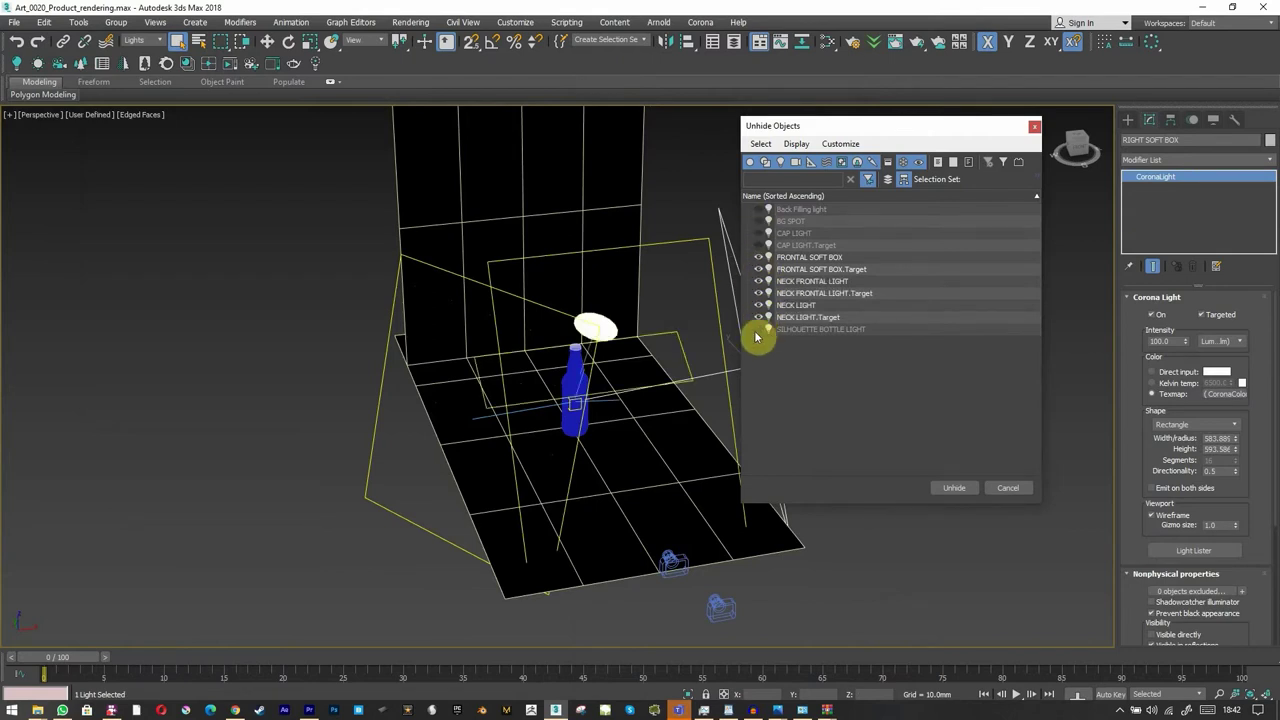
- Unhide the Back Filling light, CAP LIGHT with its target, BG SPOT and SILHOUETTE BOTTLE LIGHT, and view the full lighting rig from above
left_click(761, 210)
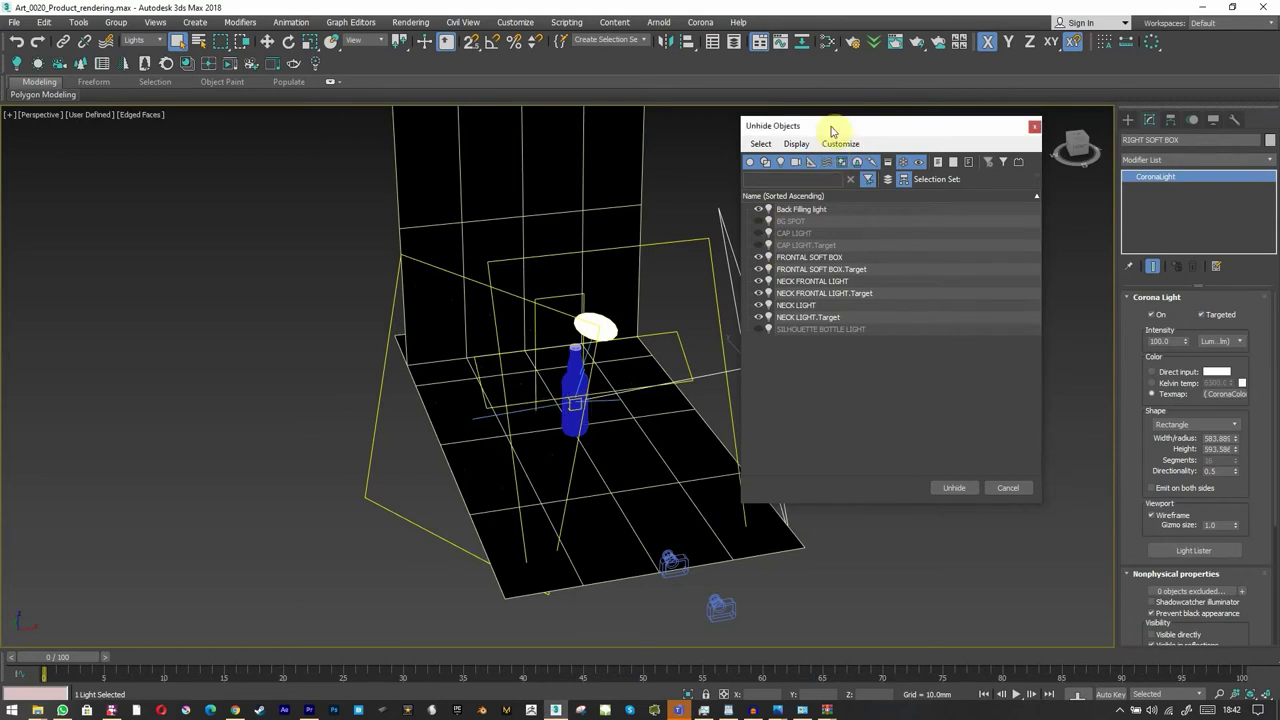
left_click_drag(826, 132, 897, 141)
left_click(829, 242)
left_click(829, 254)
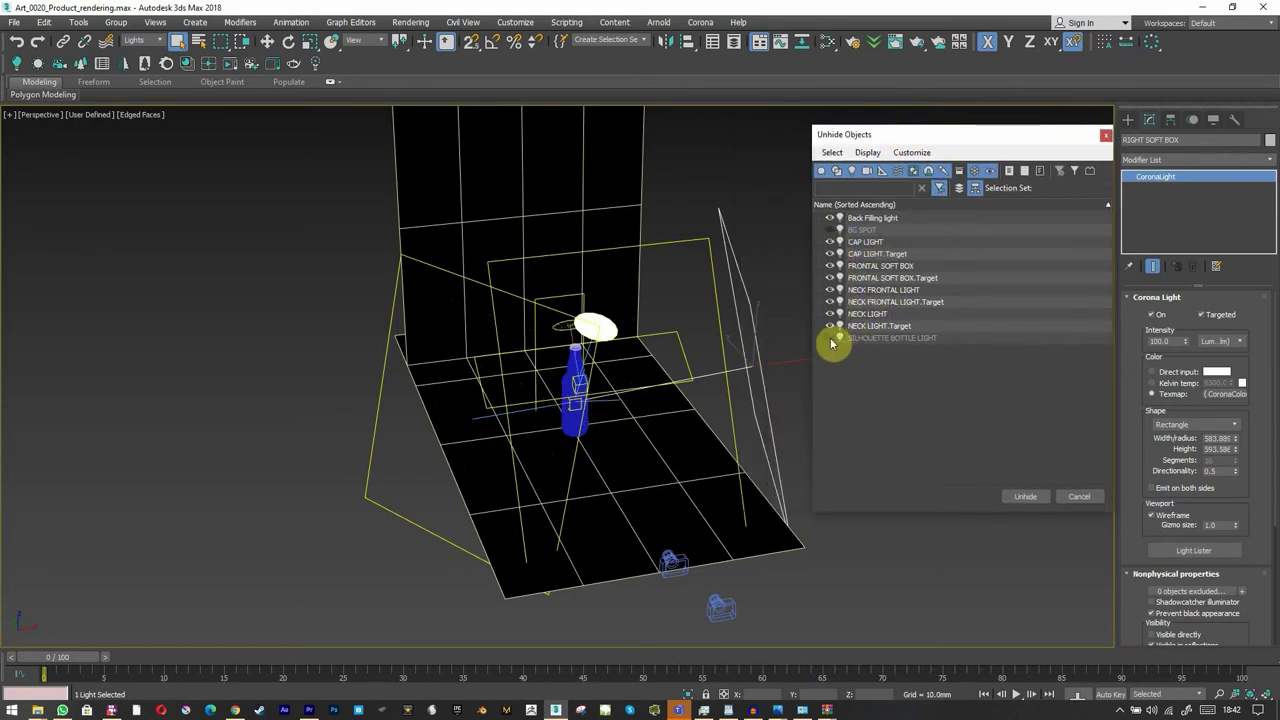
left_click(829, 230)
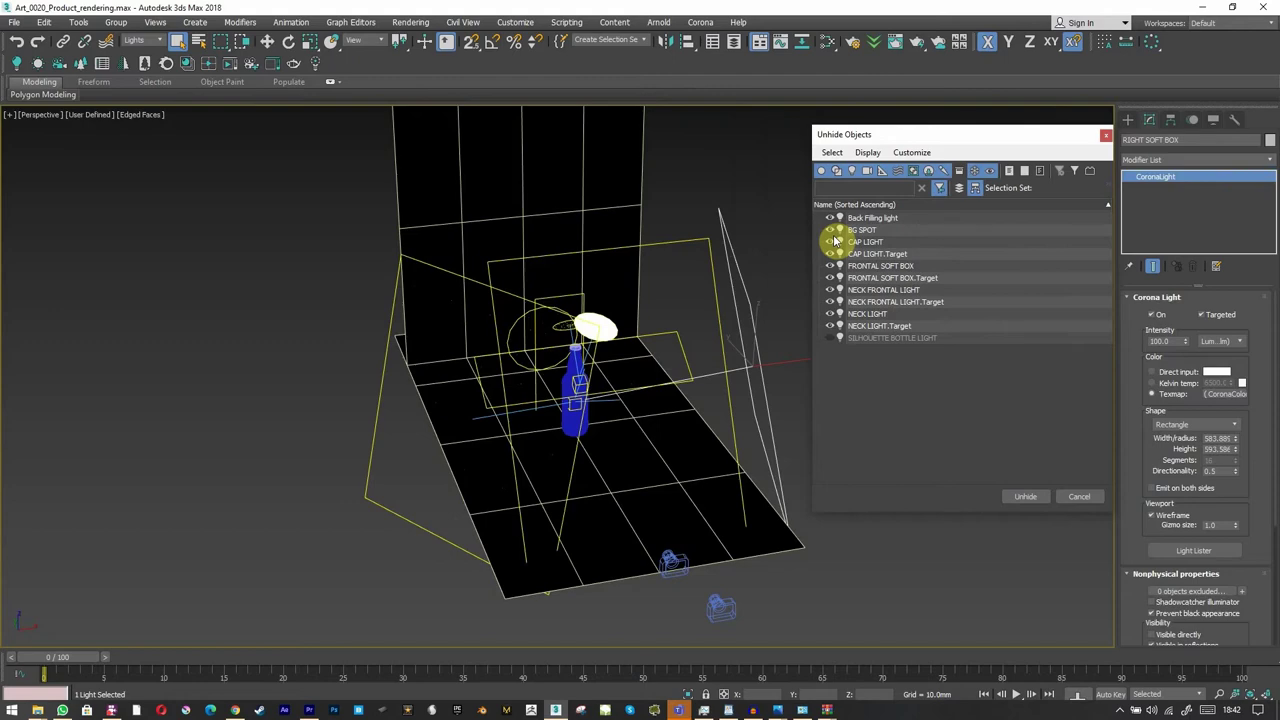
left_click(829, 337)
left_click(1024, 497)
middle_click_drag(777, 449, 706, 371, "alt")
middle_click_drag(289, 300, 866, 314, "alt")
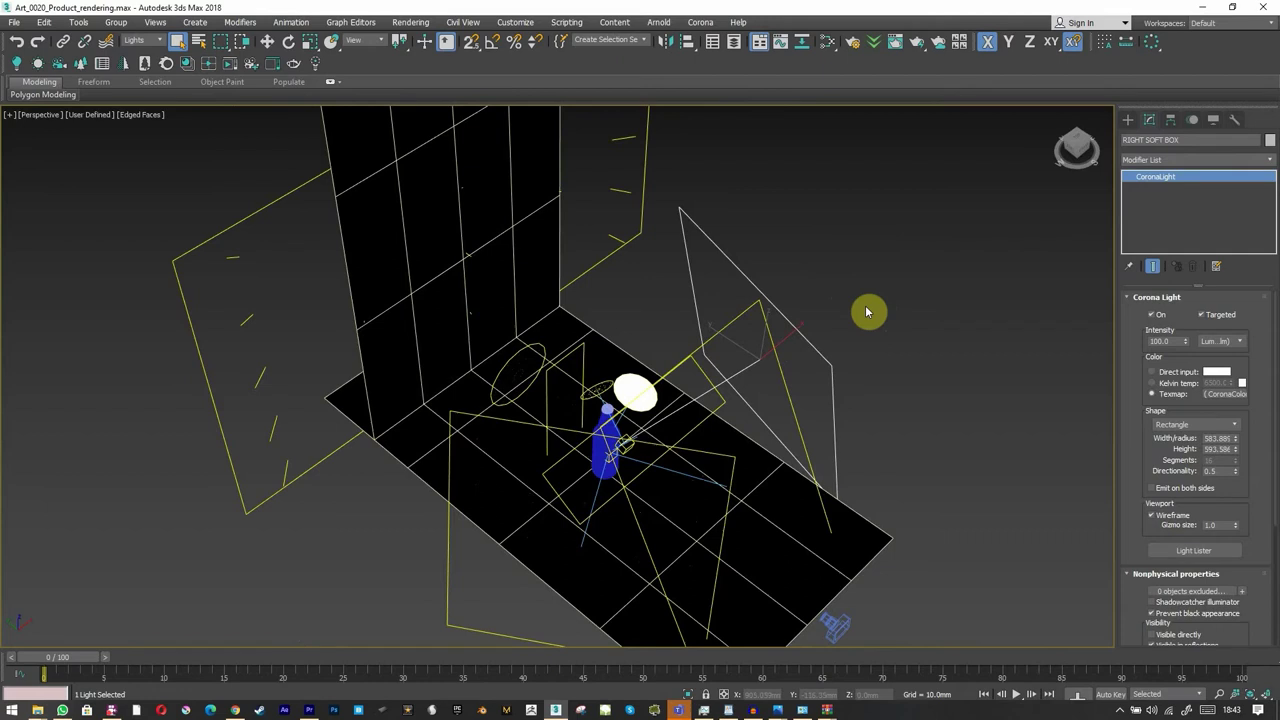
- Examine Corona's Interactive LightMix setup in the render settings with Individual Lights as the layer separation, closing it without generating
left_click(852, 41)
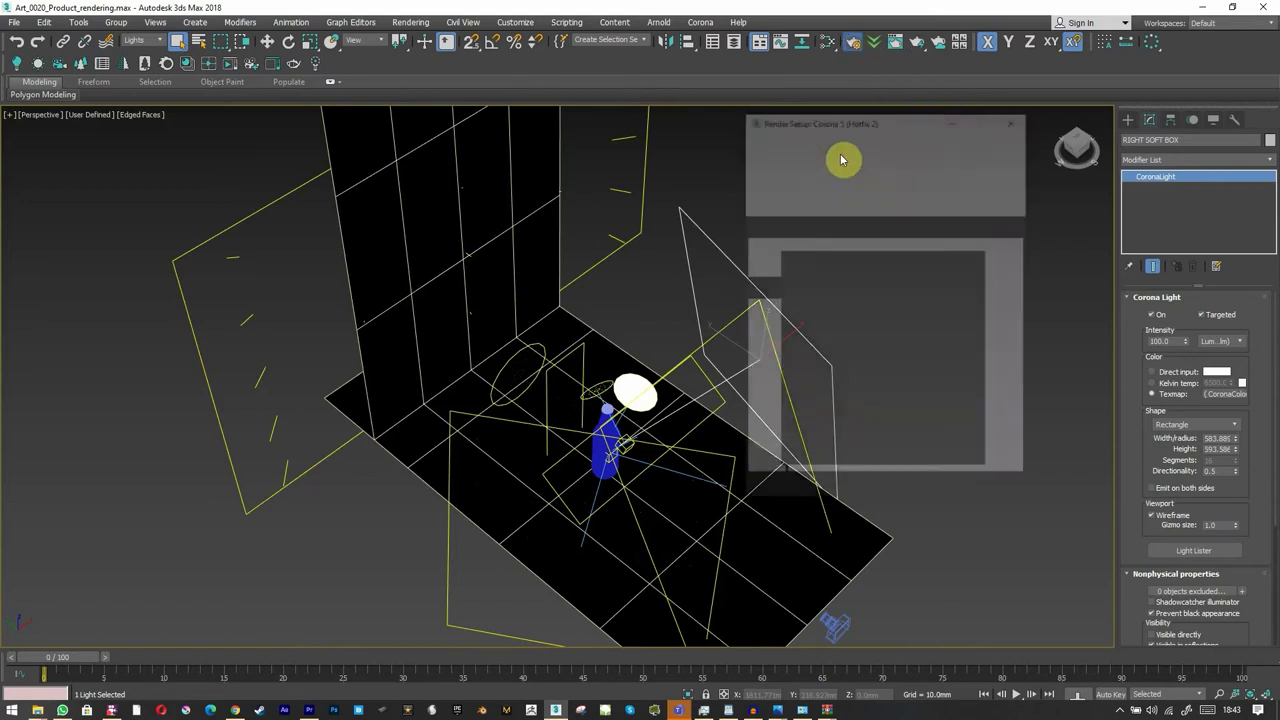
left_click(791, 227)
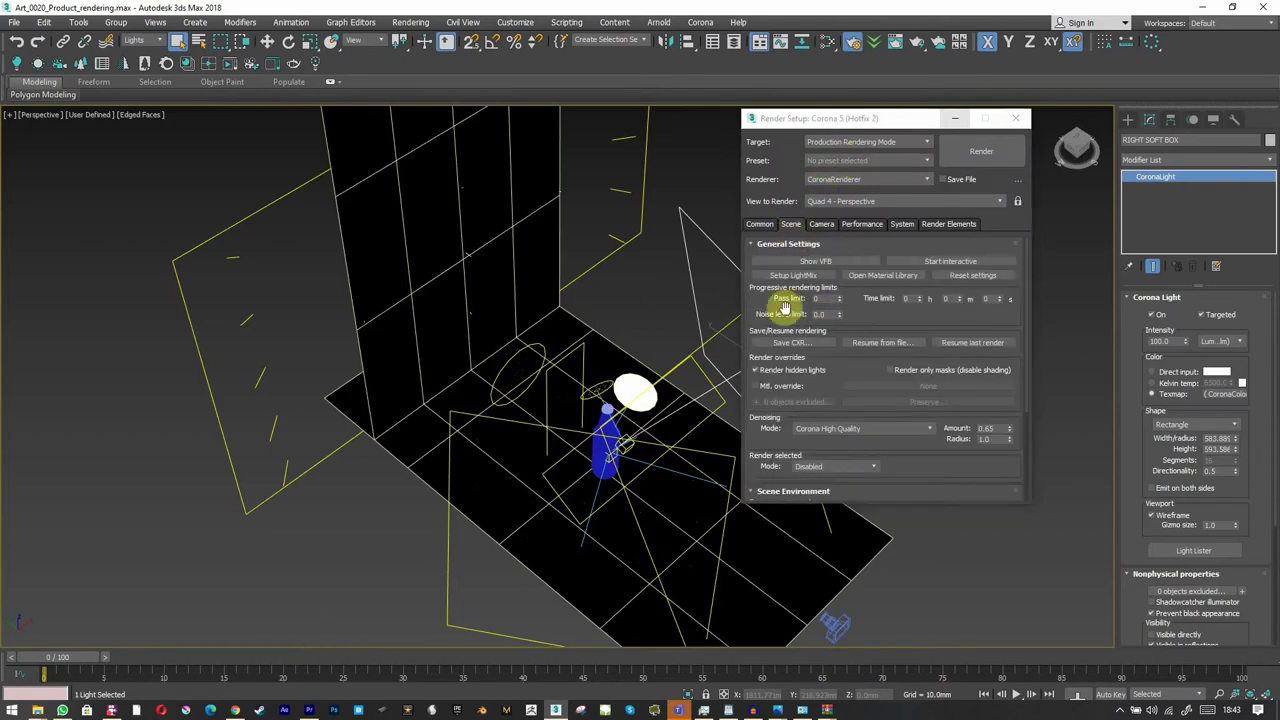
left_click(778, 278)
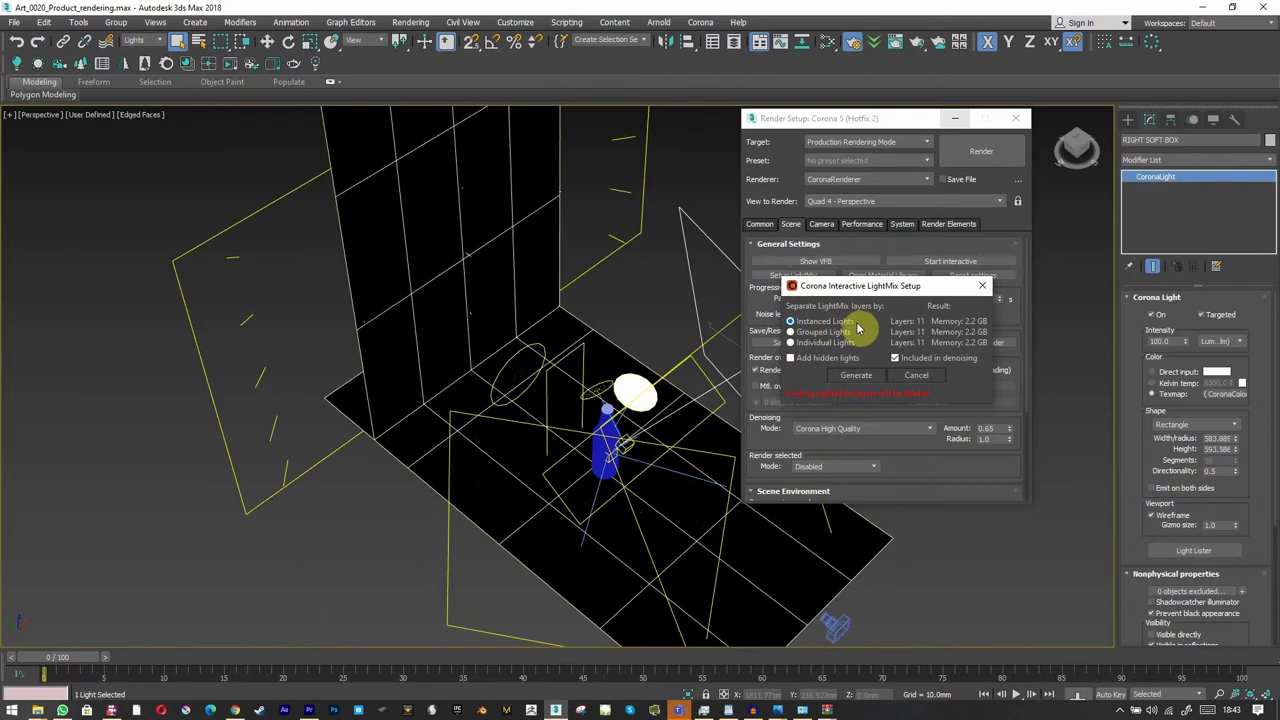
left_click(800, 342)
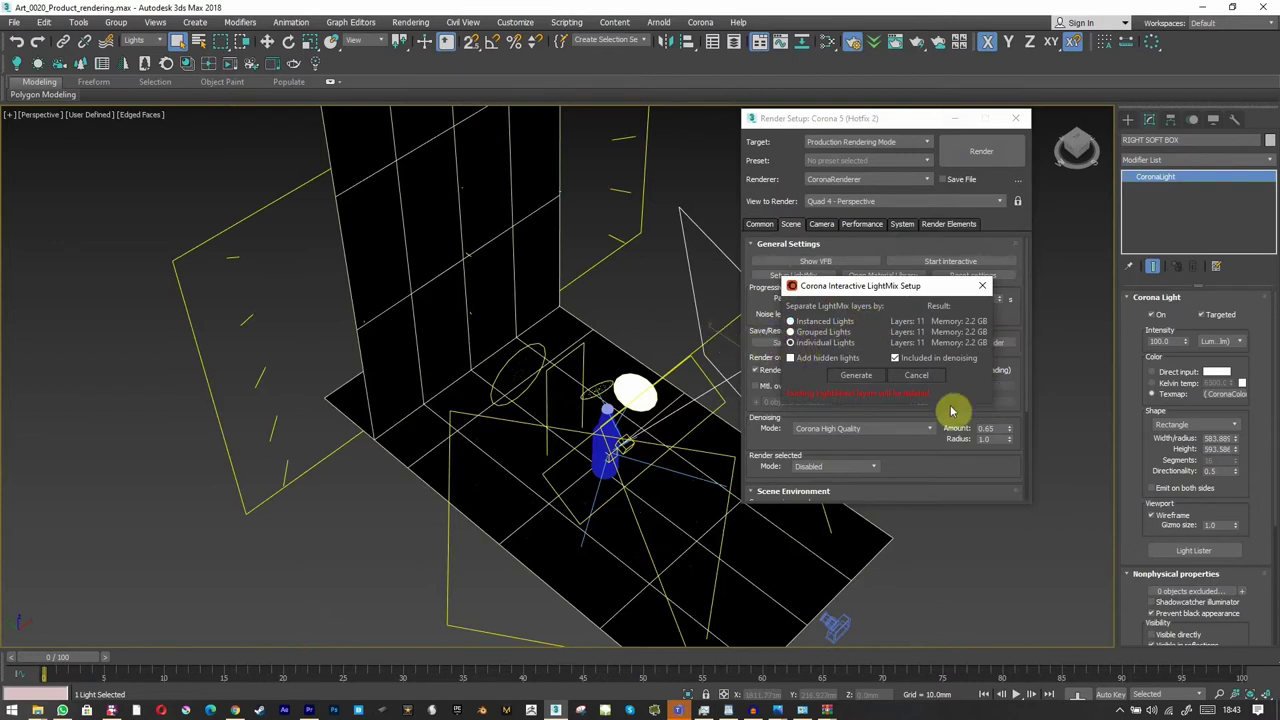
left_click(985, 289)
- Add a CMasking_WireColor render element to the existing LightMix elements and clear the object selection
left_click(948, 224)
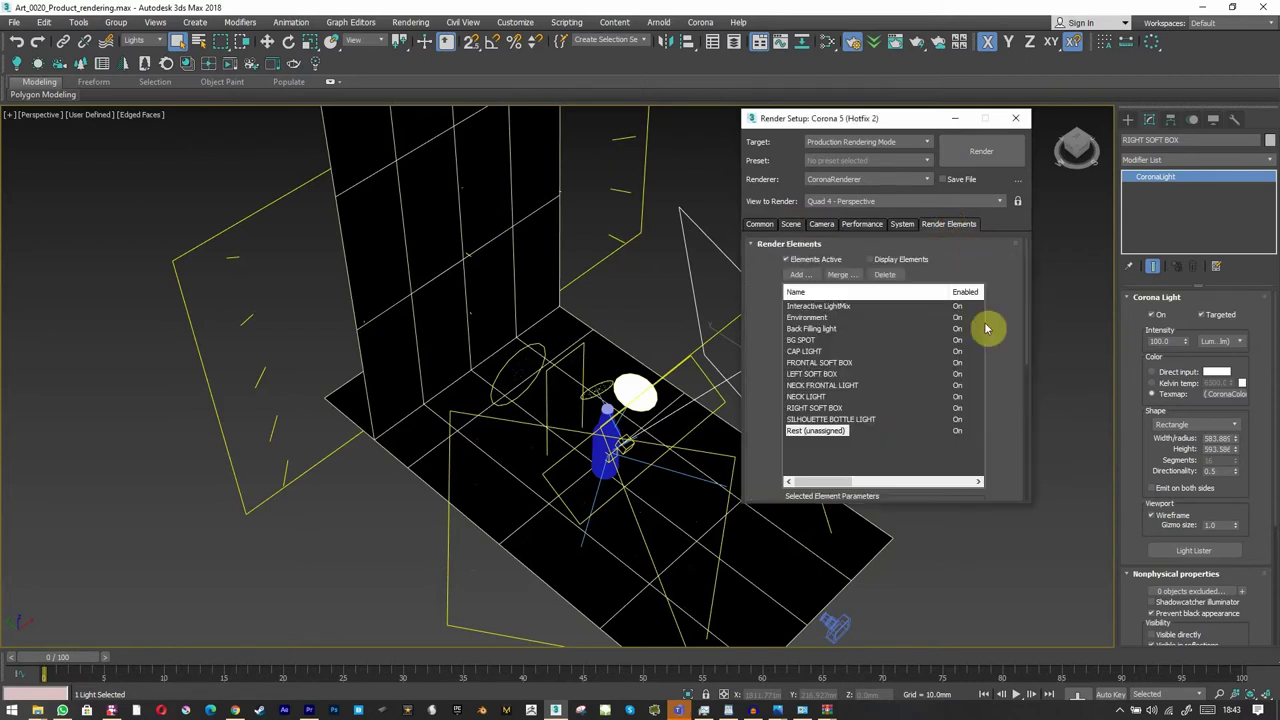
left_click(815, 307)
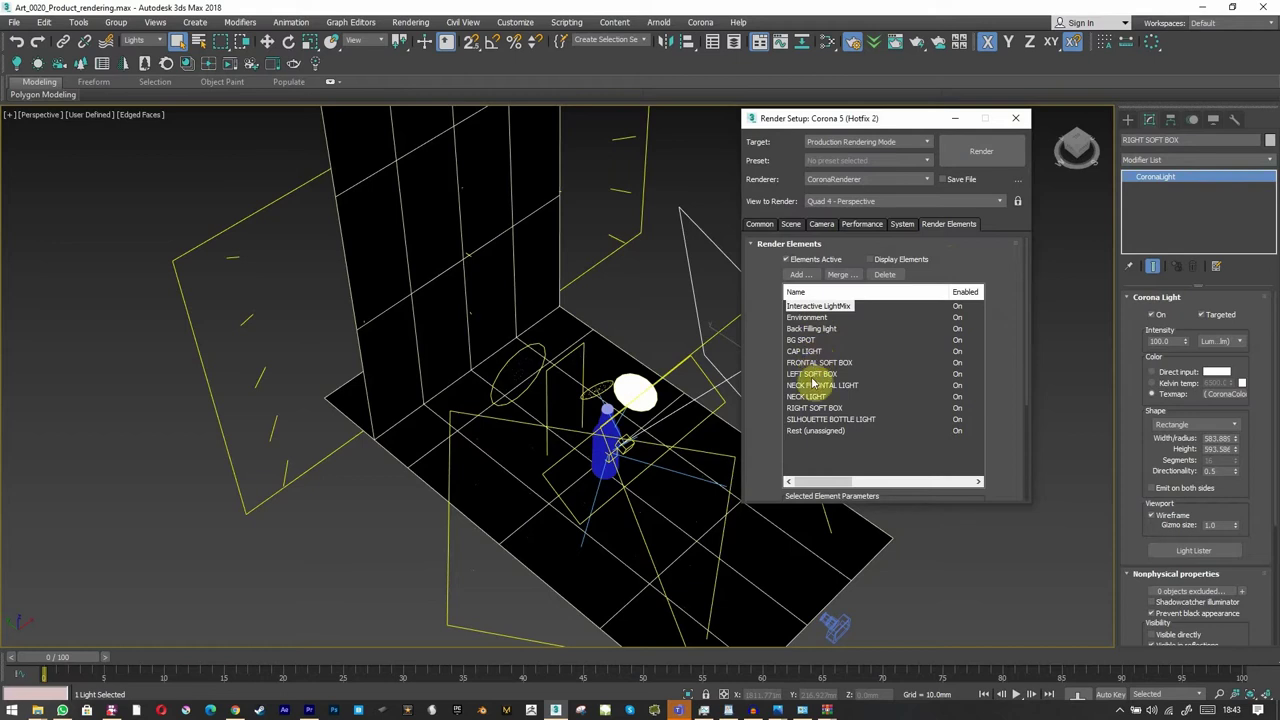
left_click(800, 275)
scroll(991, 263, "down", 3)
left_click(815, 299)
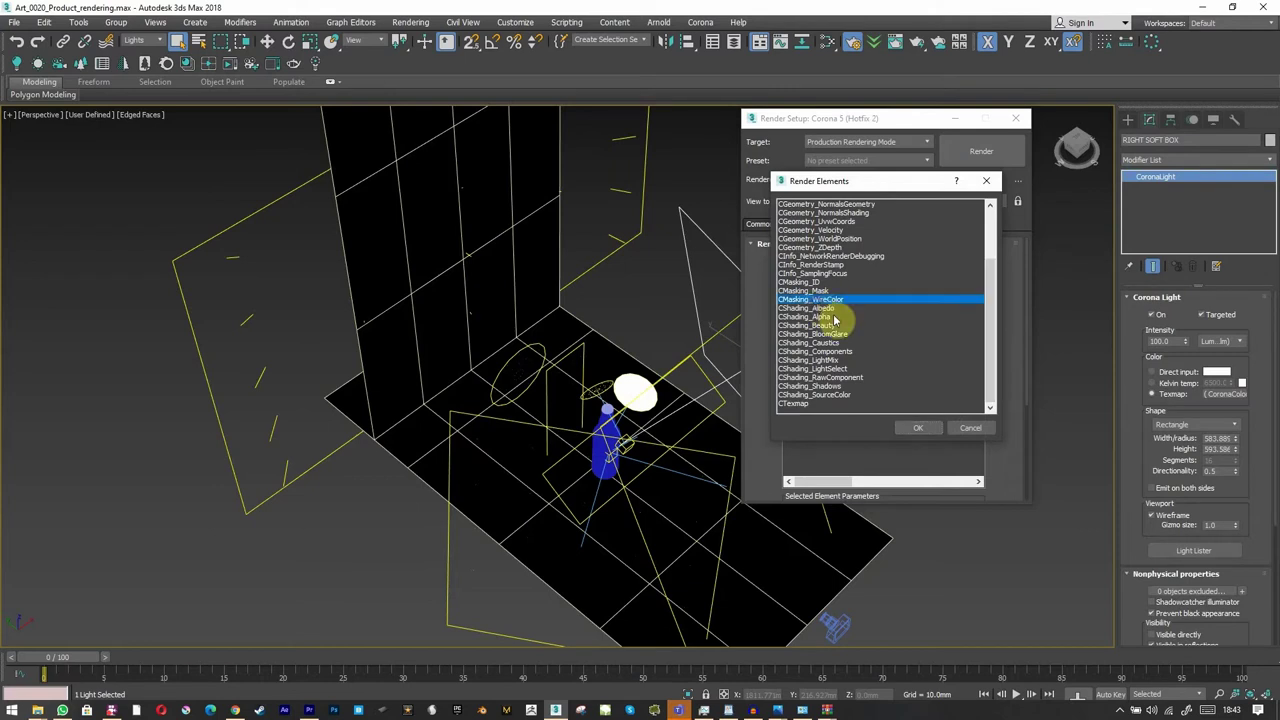
left_click(918, 427)
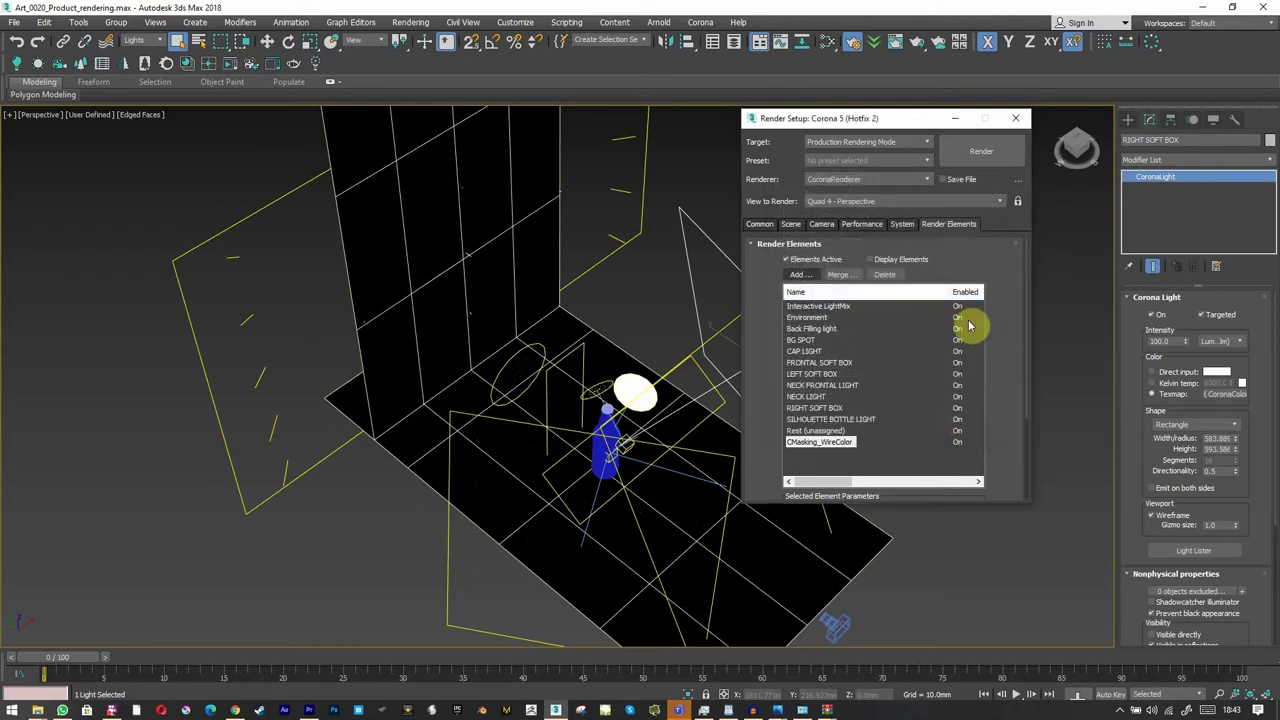
left_click(1065, 366)
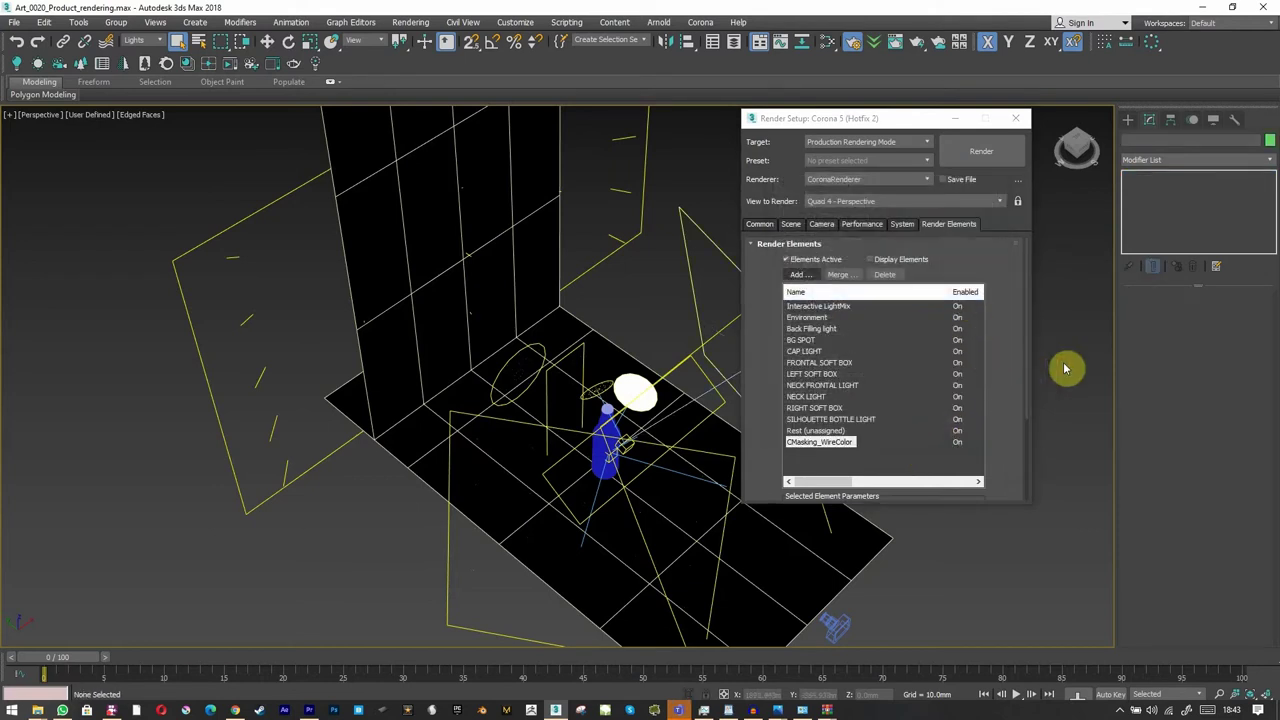
- Start an interactive render in the Corona frame buffer, view the scene through CoronaCamera002 and browse the individual light passes
left_click(272, 64)
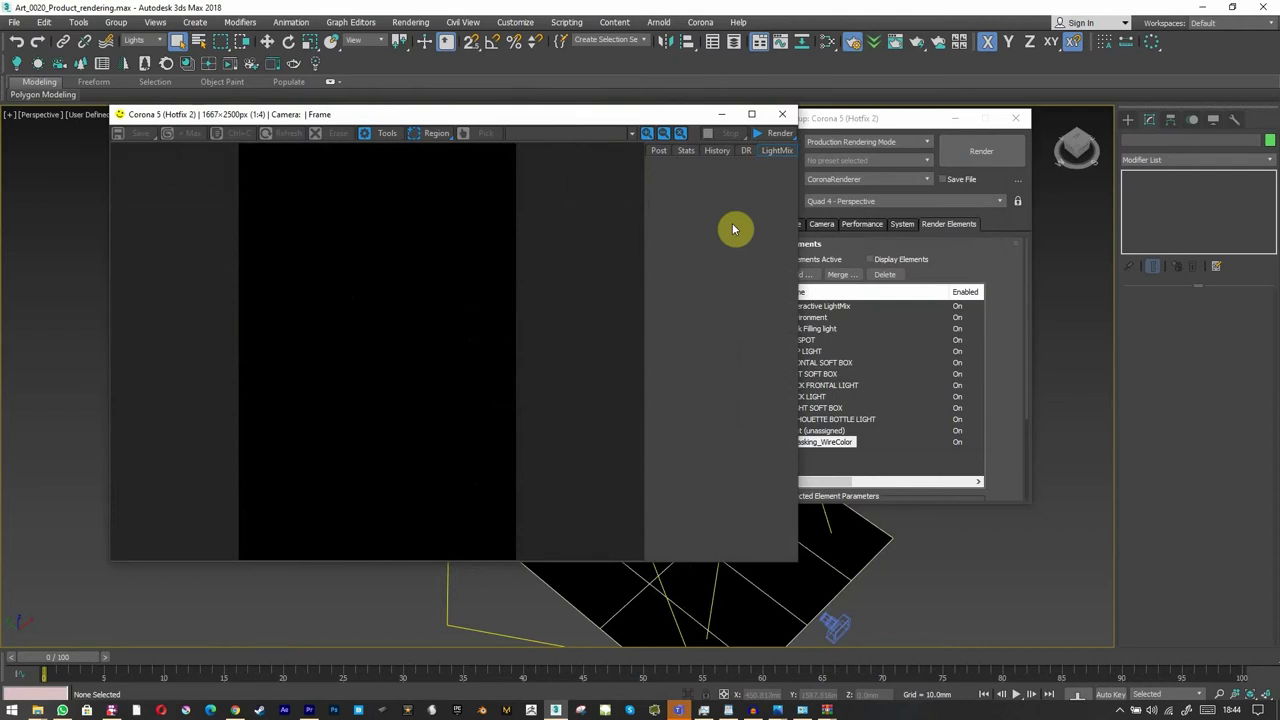
left_click(780, 134)
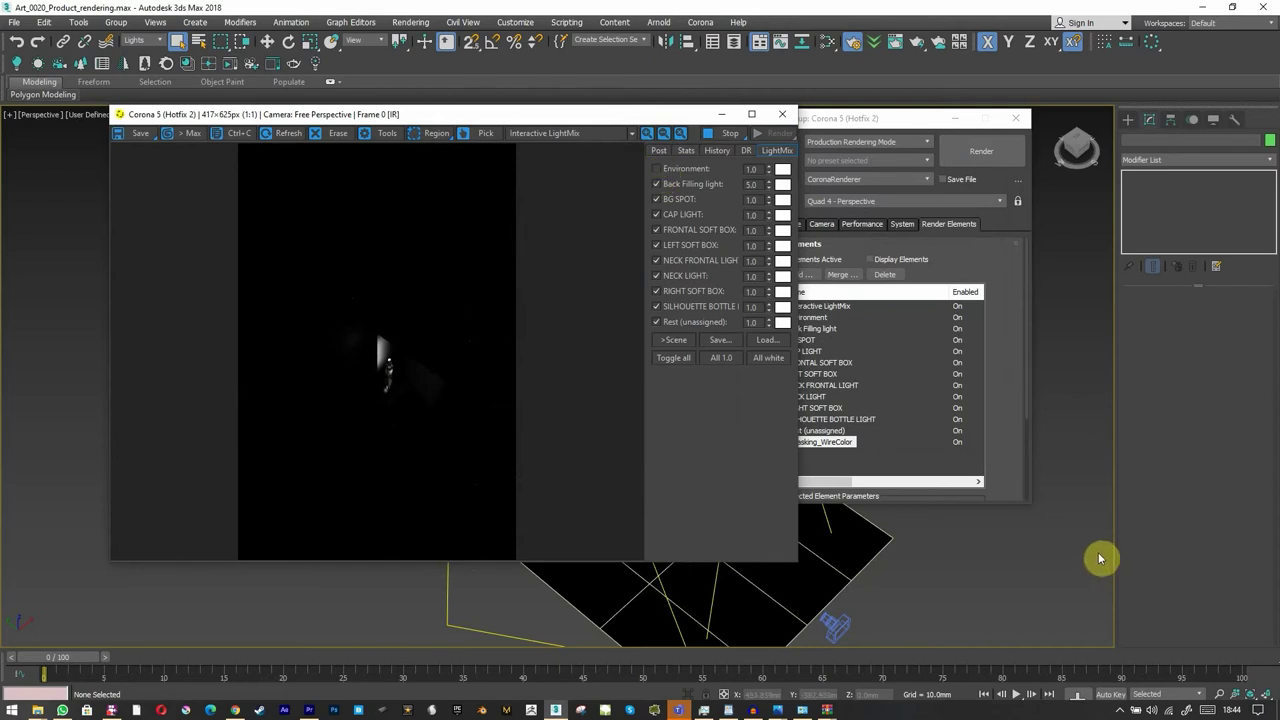
key("c")
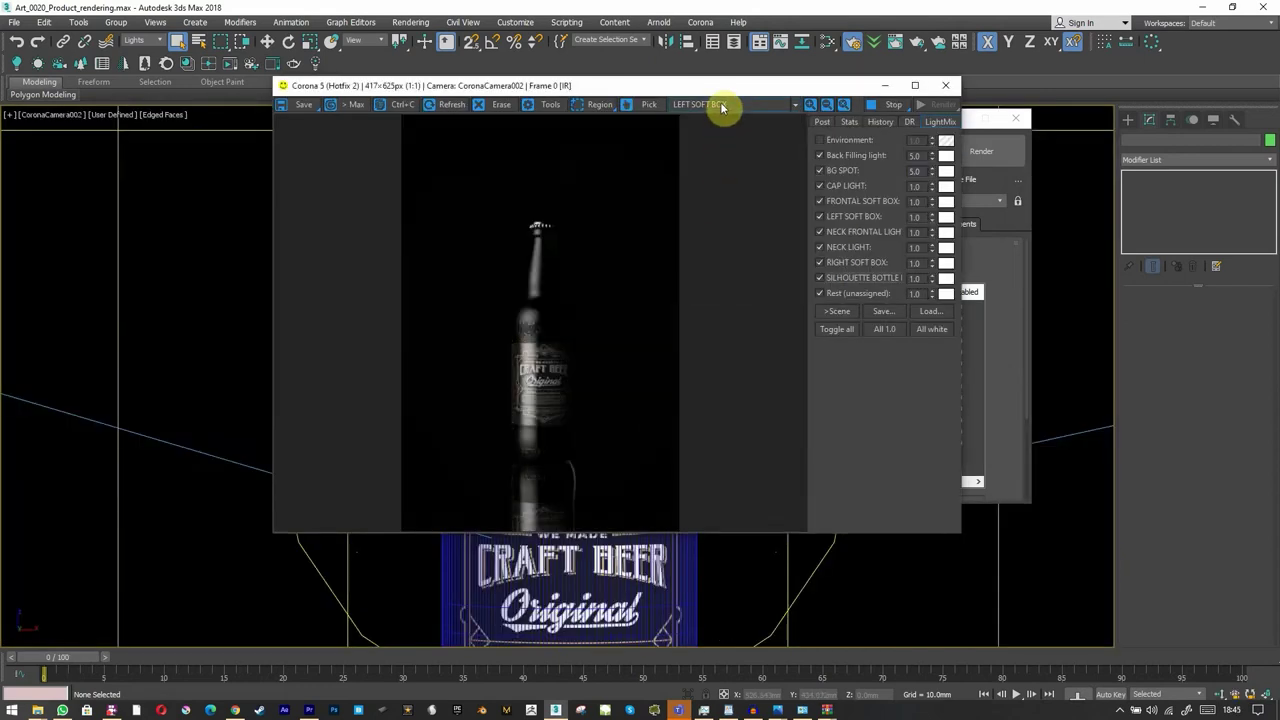
scroll(722, 108, "down", 4)
scroll(727, 110, "up", 4)
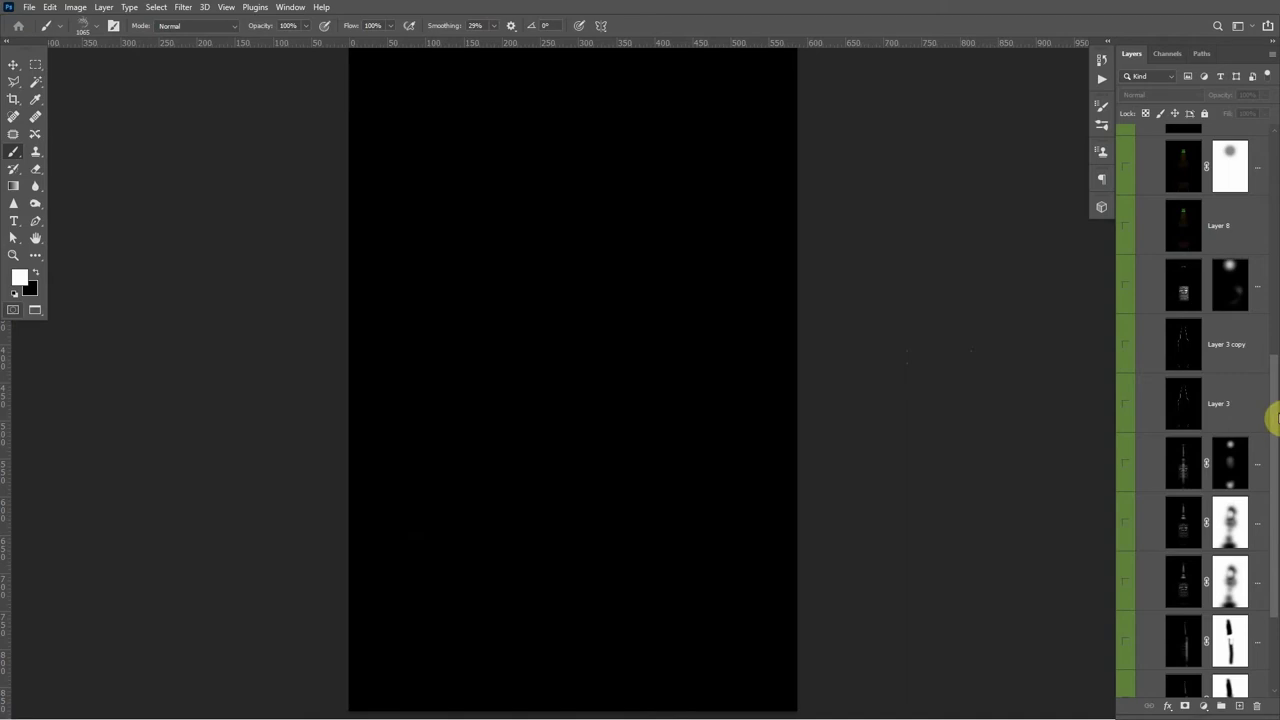
- In Photoshop, show and select the masked light pass directly above the black Layer 24 at the base of the layer stack
left_click_drag(1268, 408, 1268, 531)
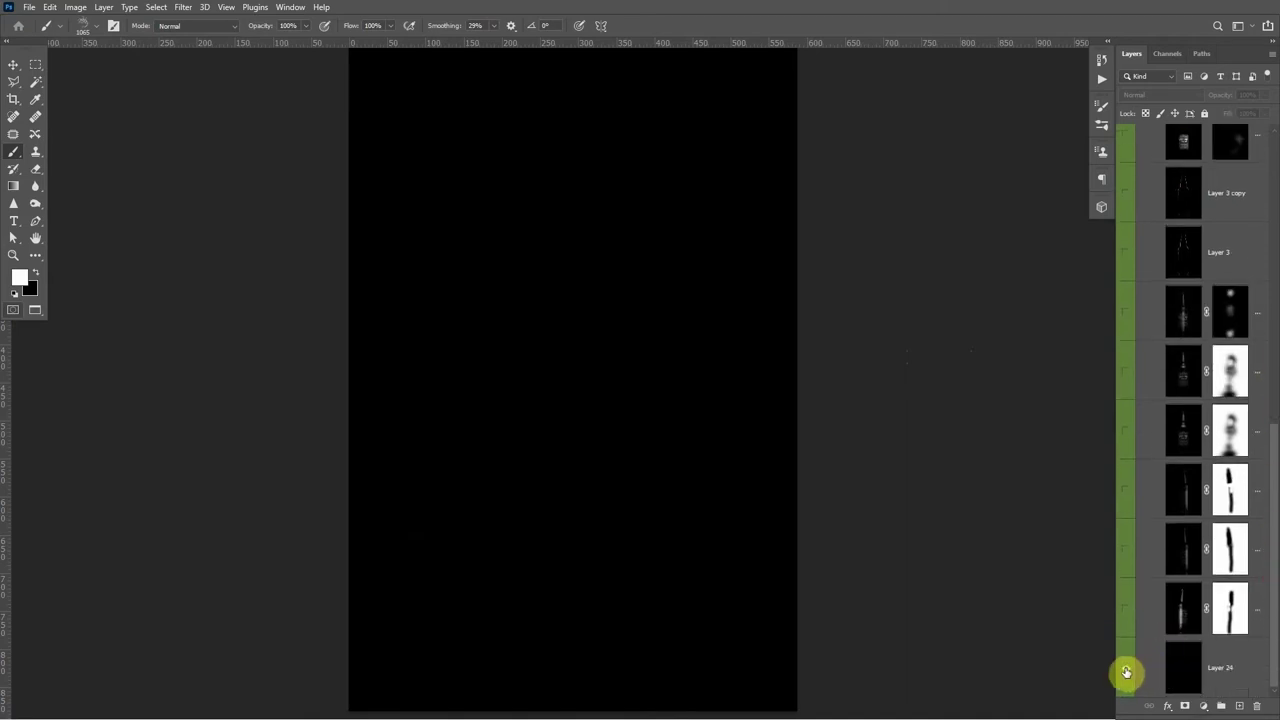
left_click(1218, 670)
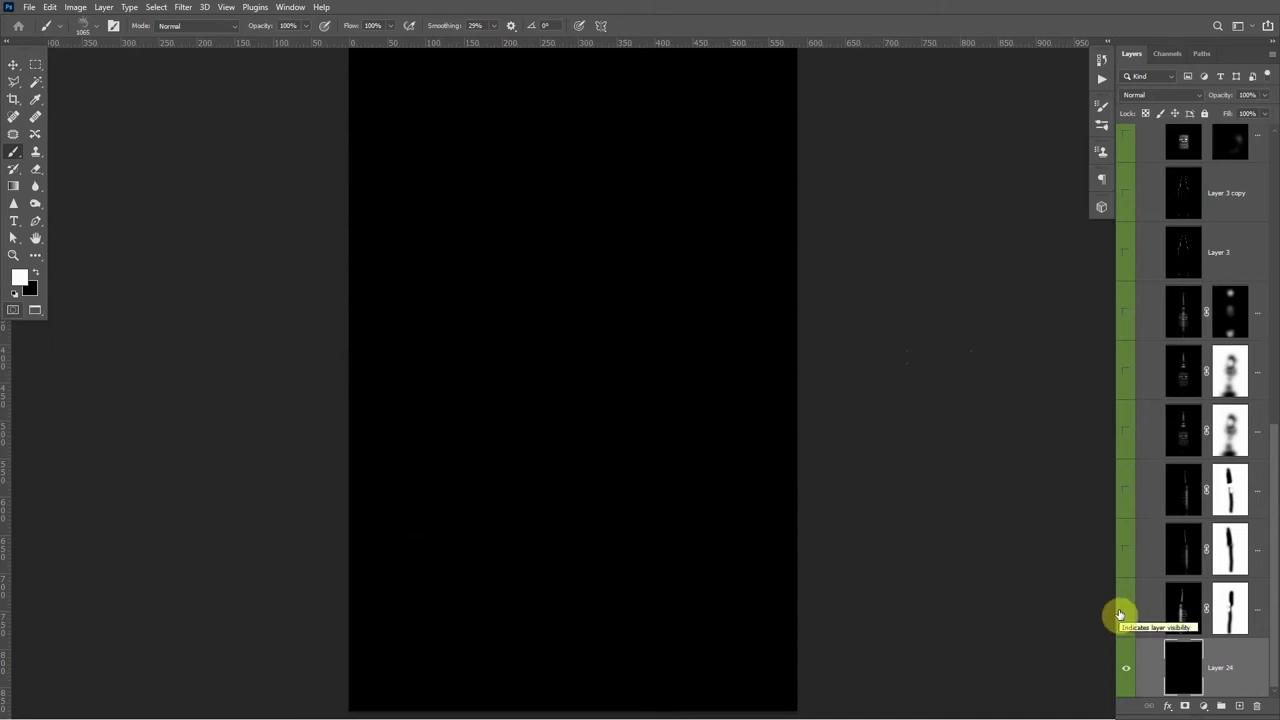
left_click(1124, 612)
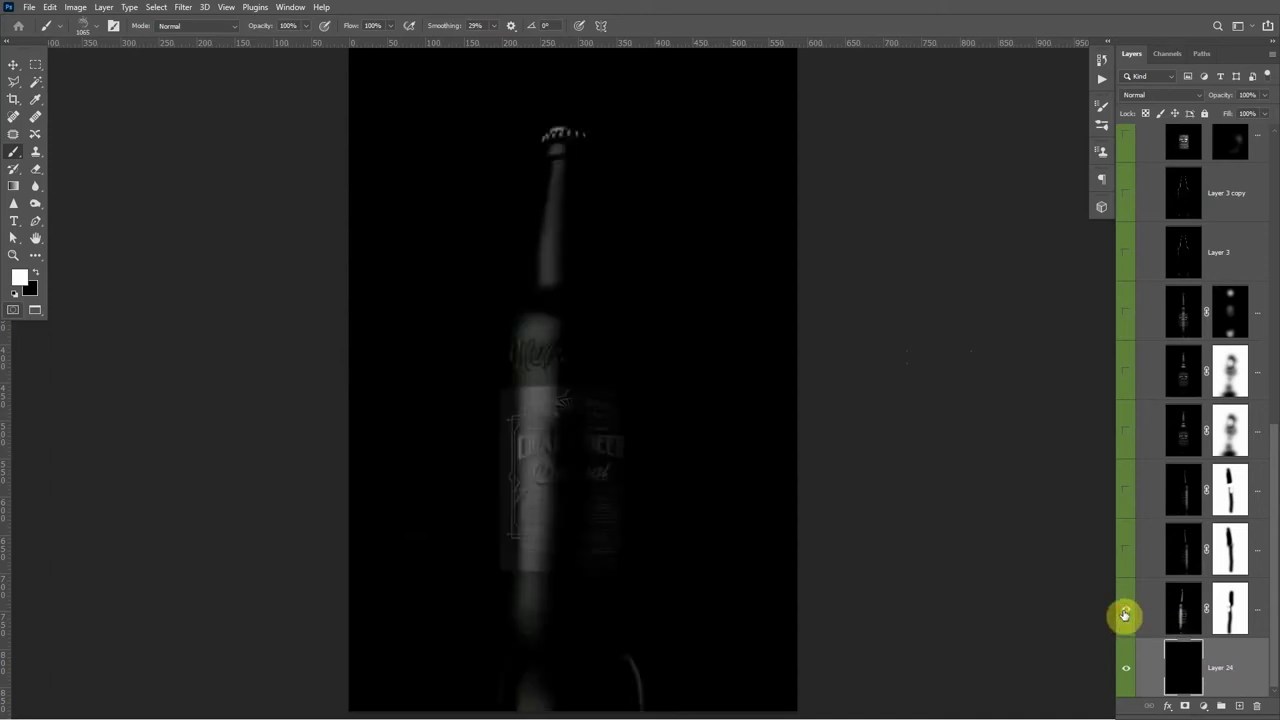
left_click(1180, 608)
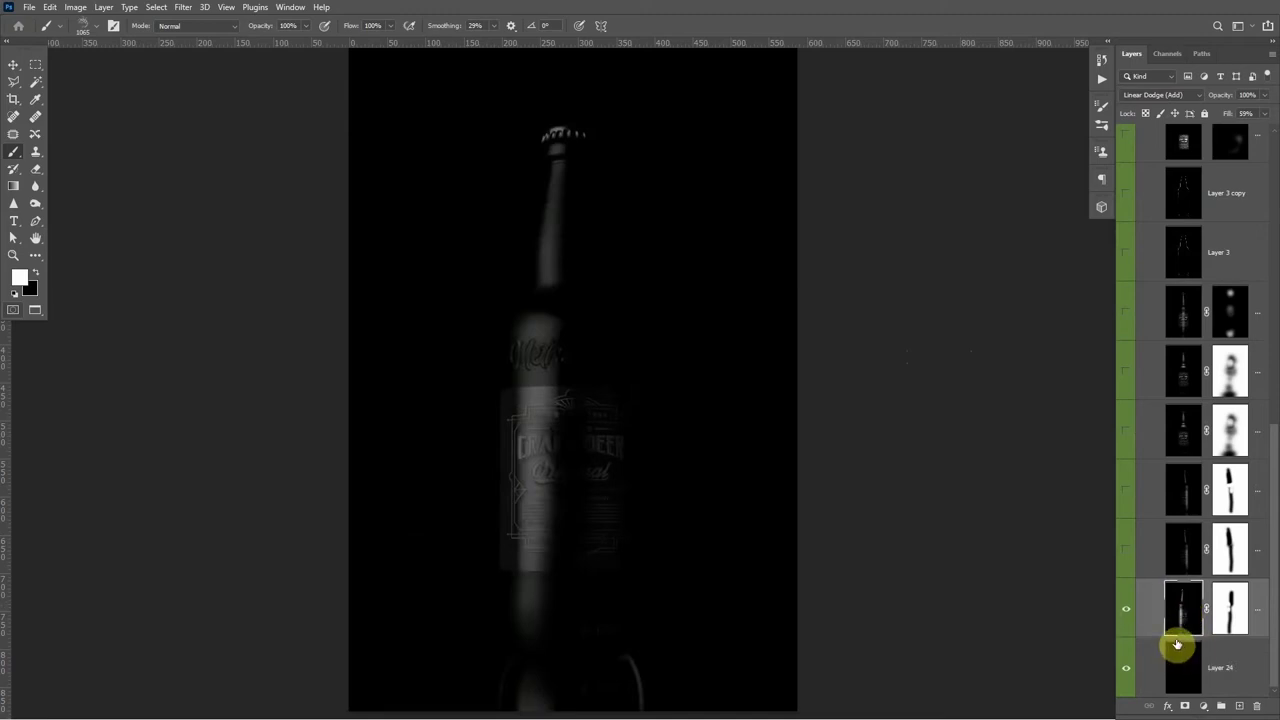
- Activate the Move tool and compare the selected light pass with its layer mask disabled and enabled
left_click(13, 66)
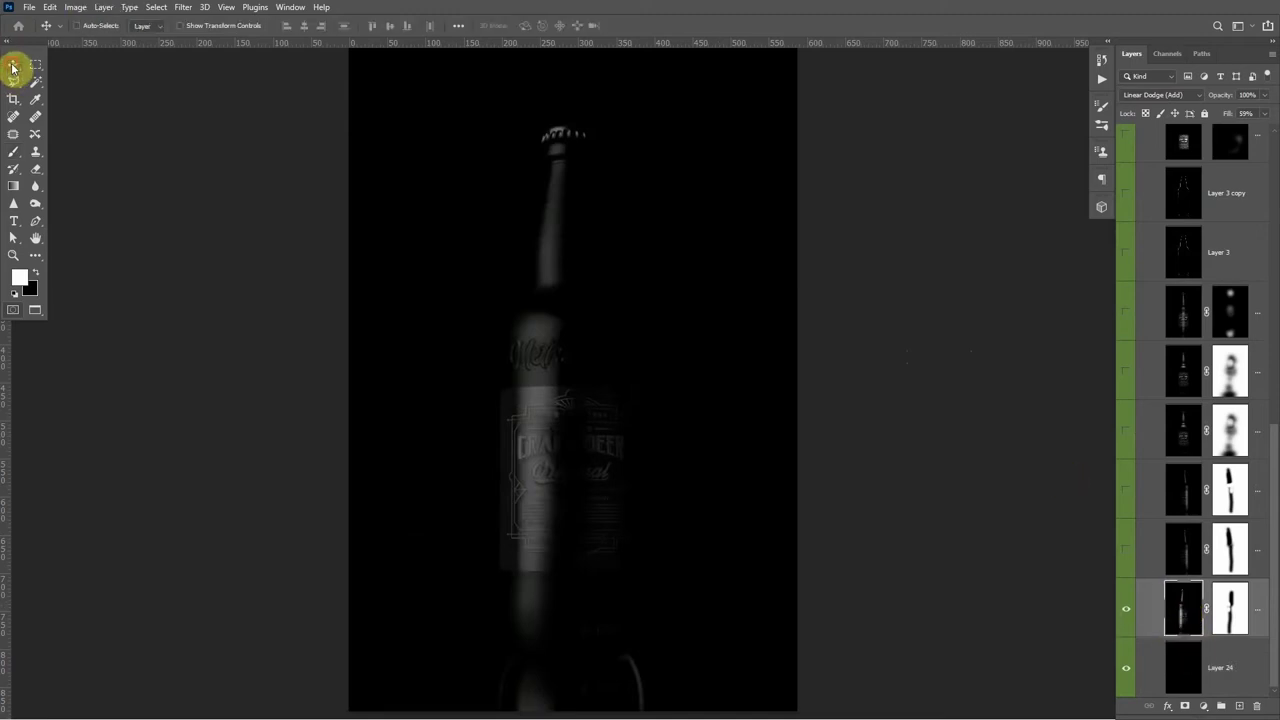
left_click(1231, 615, "shift")
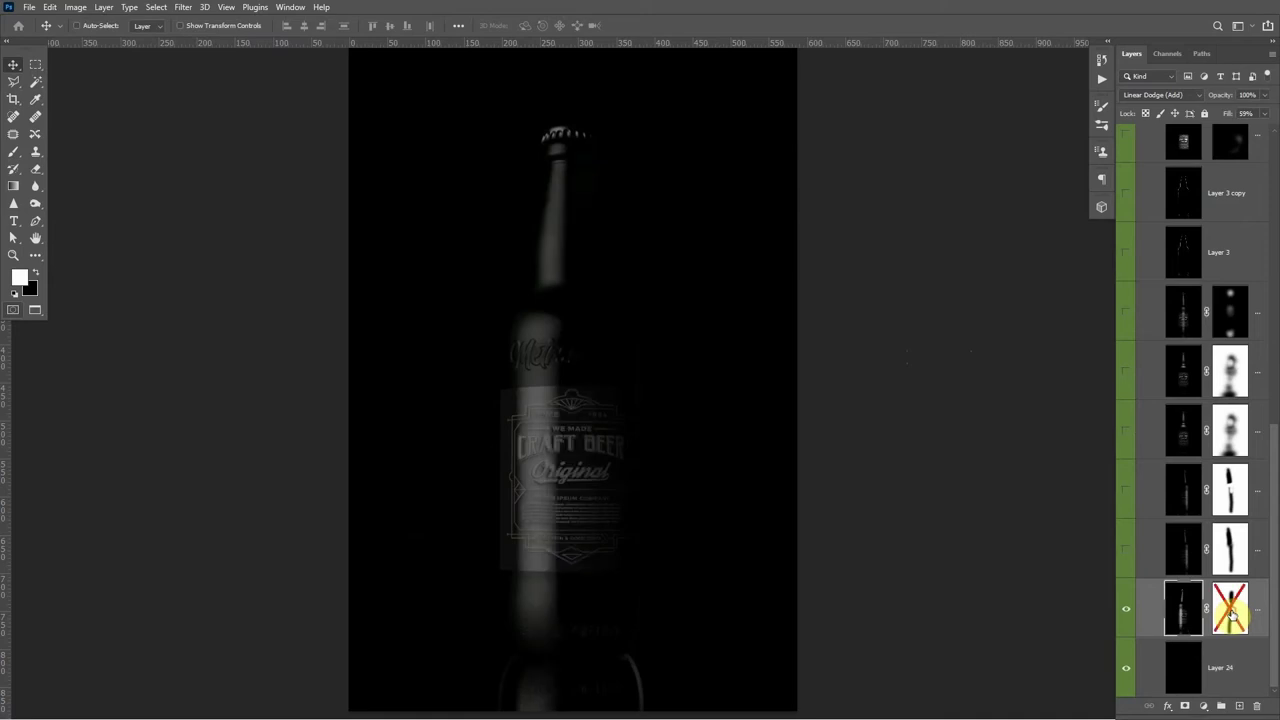
left_click(1231, 614, "shift")
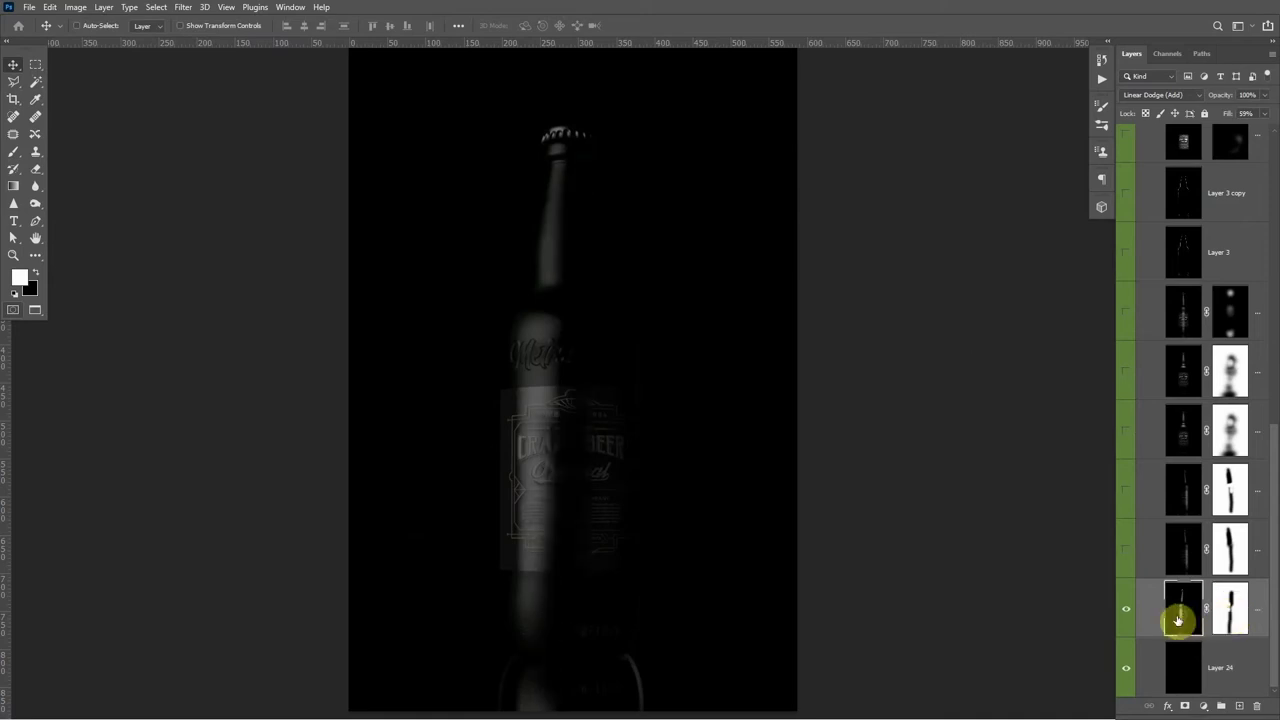
left_click(1230, 611, "shift")
left_click(1231, 615, "shift")
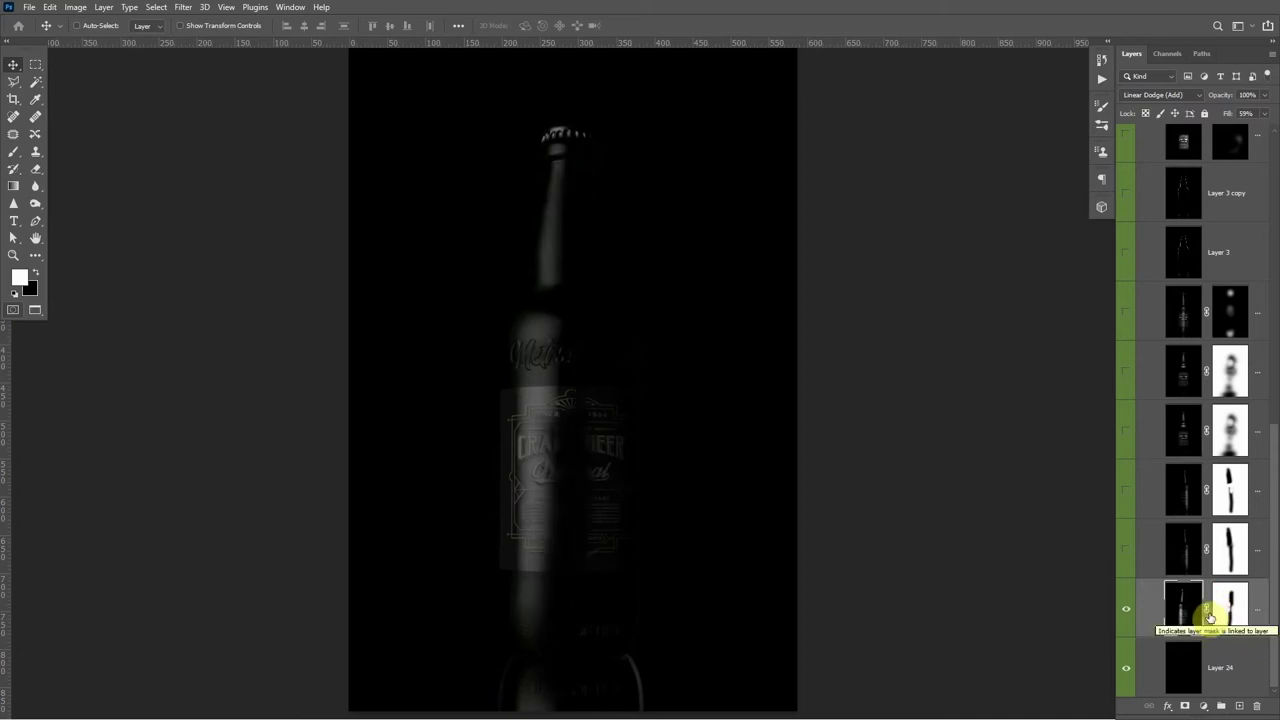
- Show the next two masked light passes above the selected layer, switching the upper one off and on to compare its effect
left_click(1126, 553)
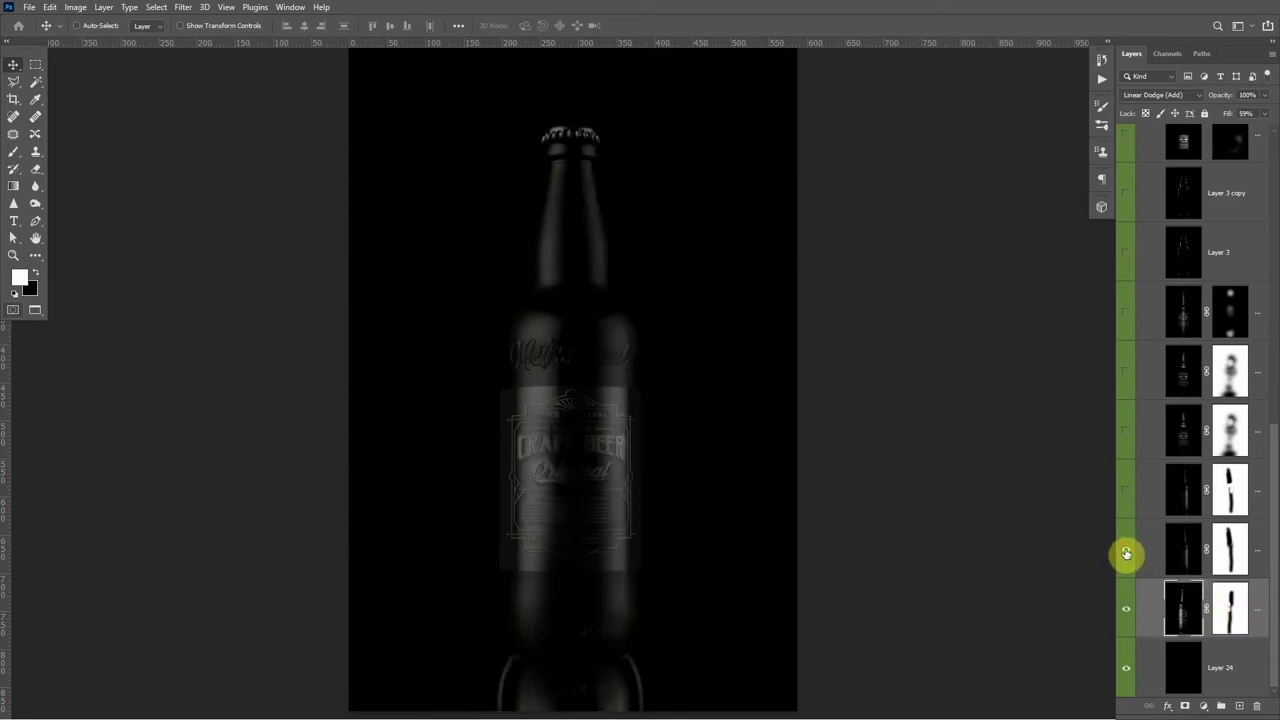
left_click(1125, 490)
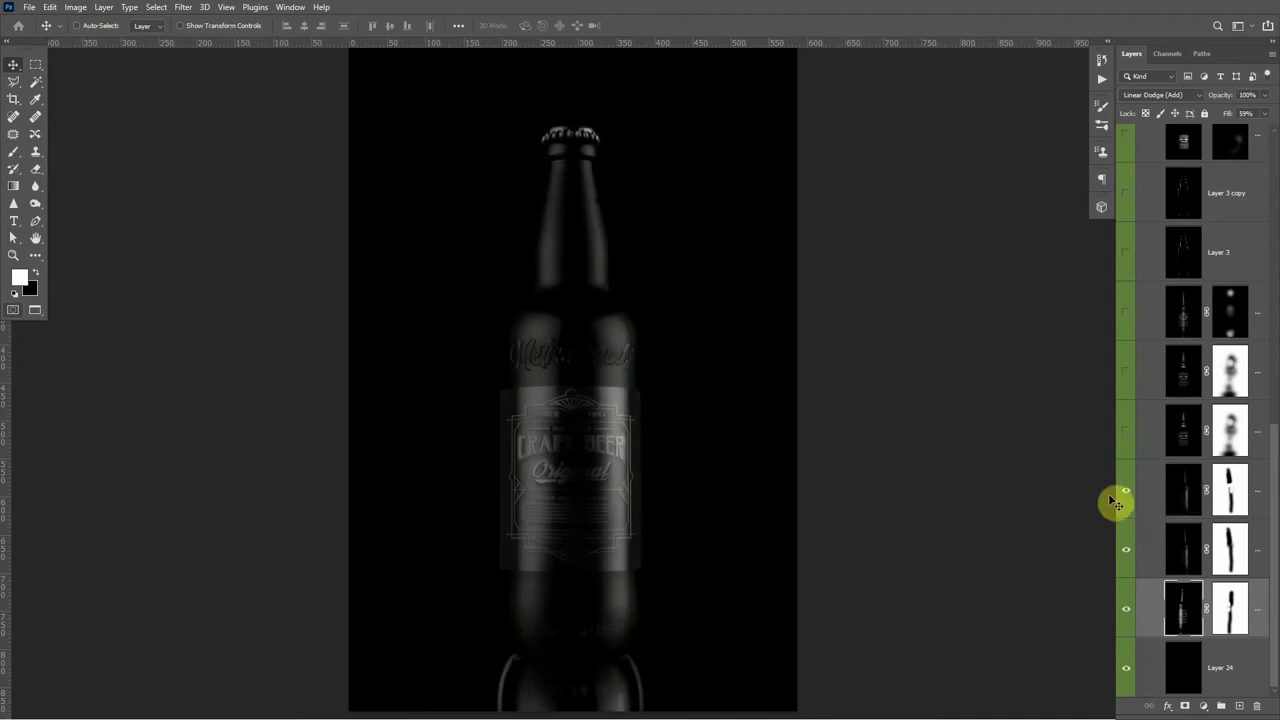
left_click(1127, 492)
left_click(1127, 492)
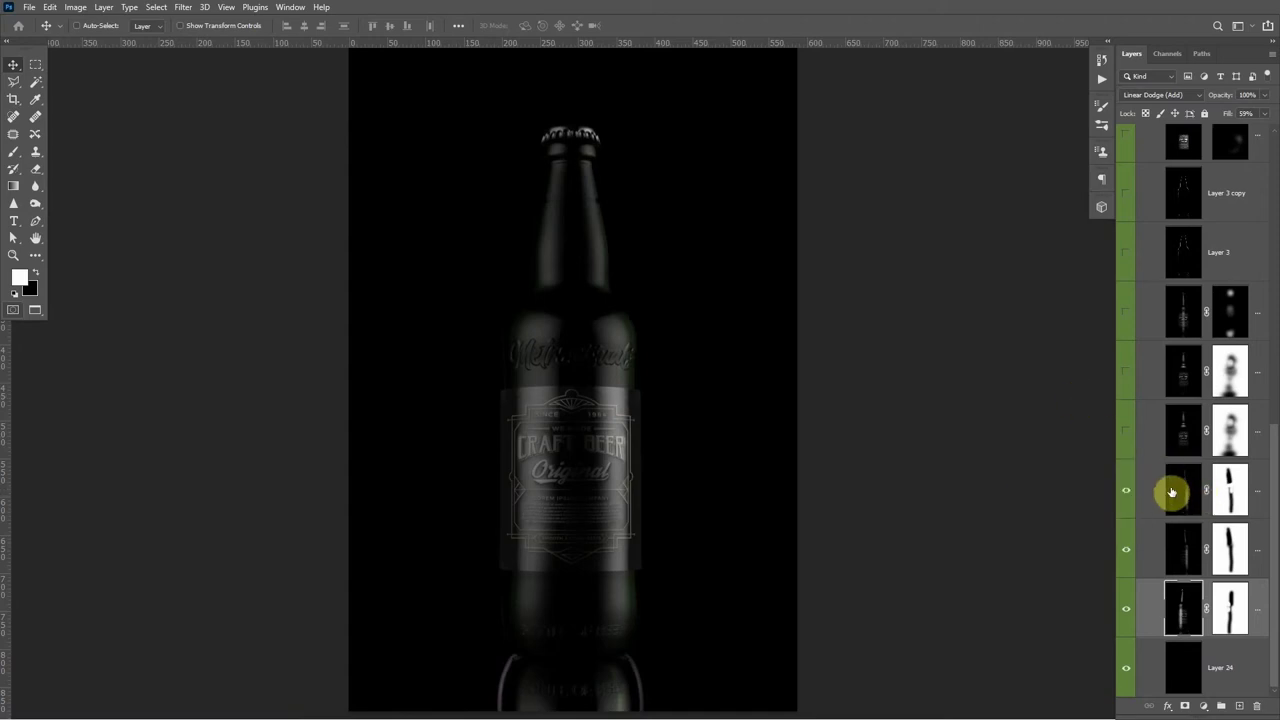
- Show the next three masked passes up to the one below Layer 3, comparing the middle one with and without its mask
left_click(1125, 433)
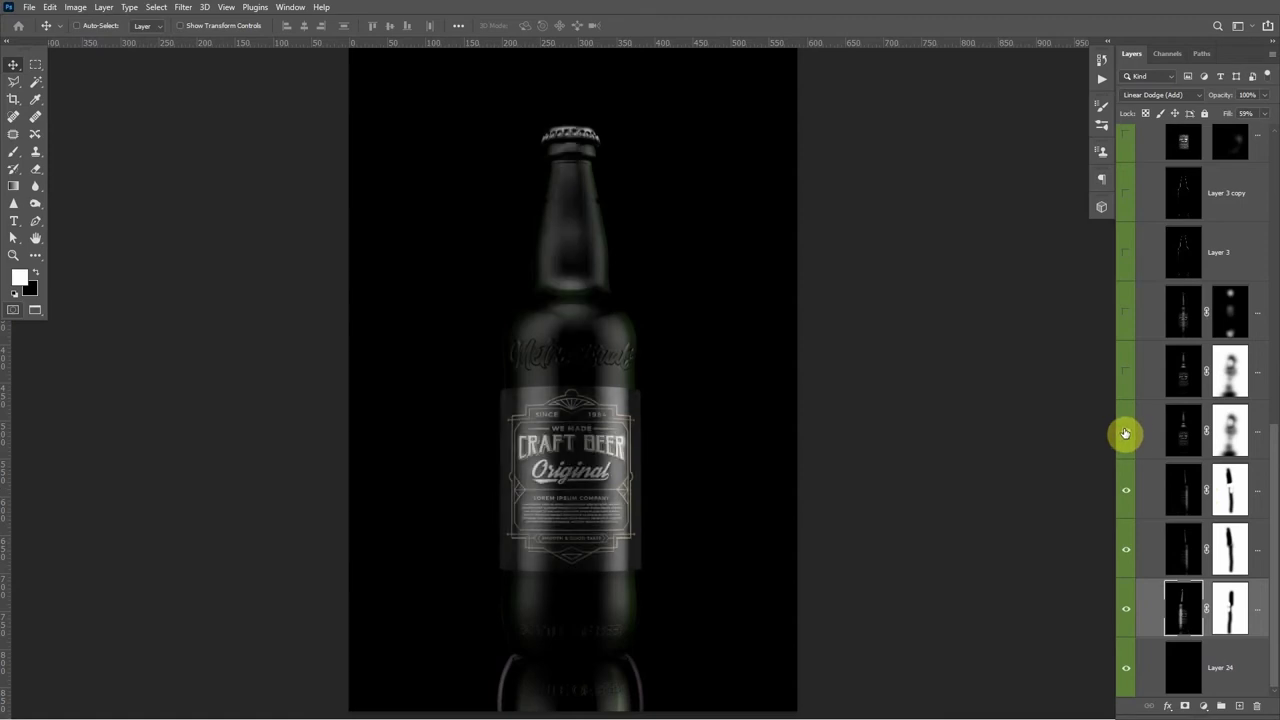
left_click(1126, 372)
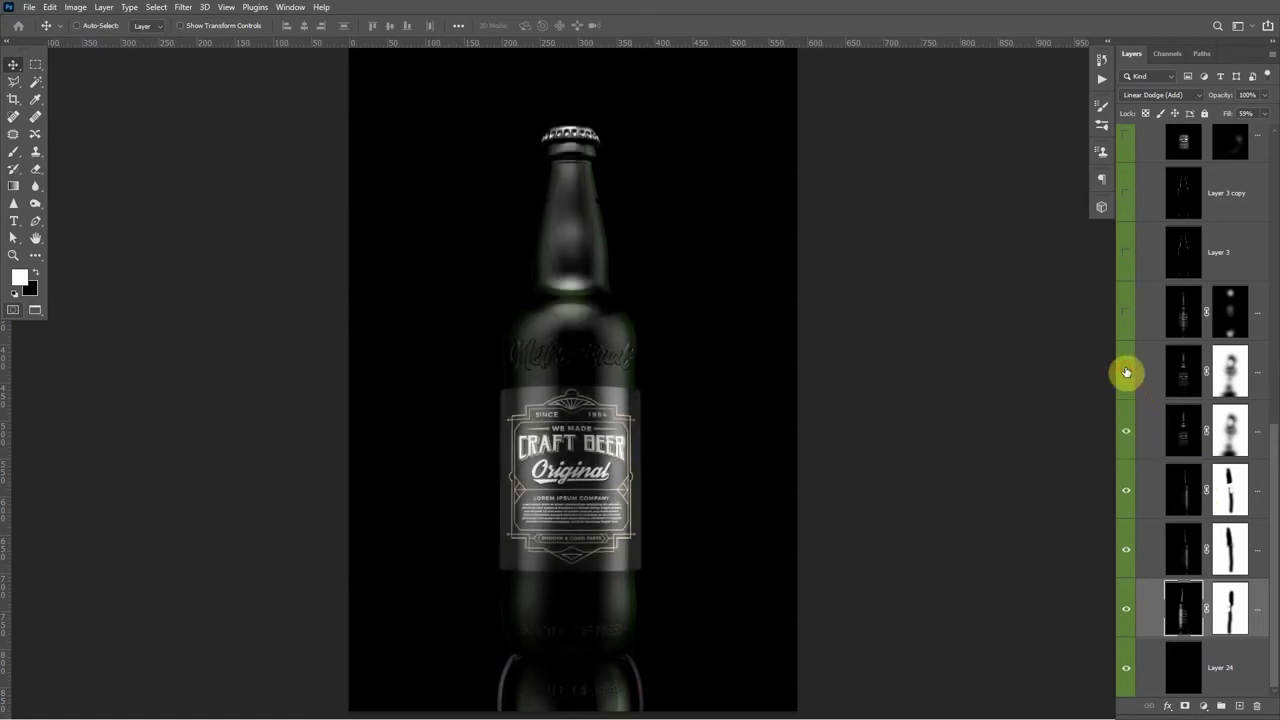
left_click(1230, 385, "shift")
left_click(1230, 385, "shift")
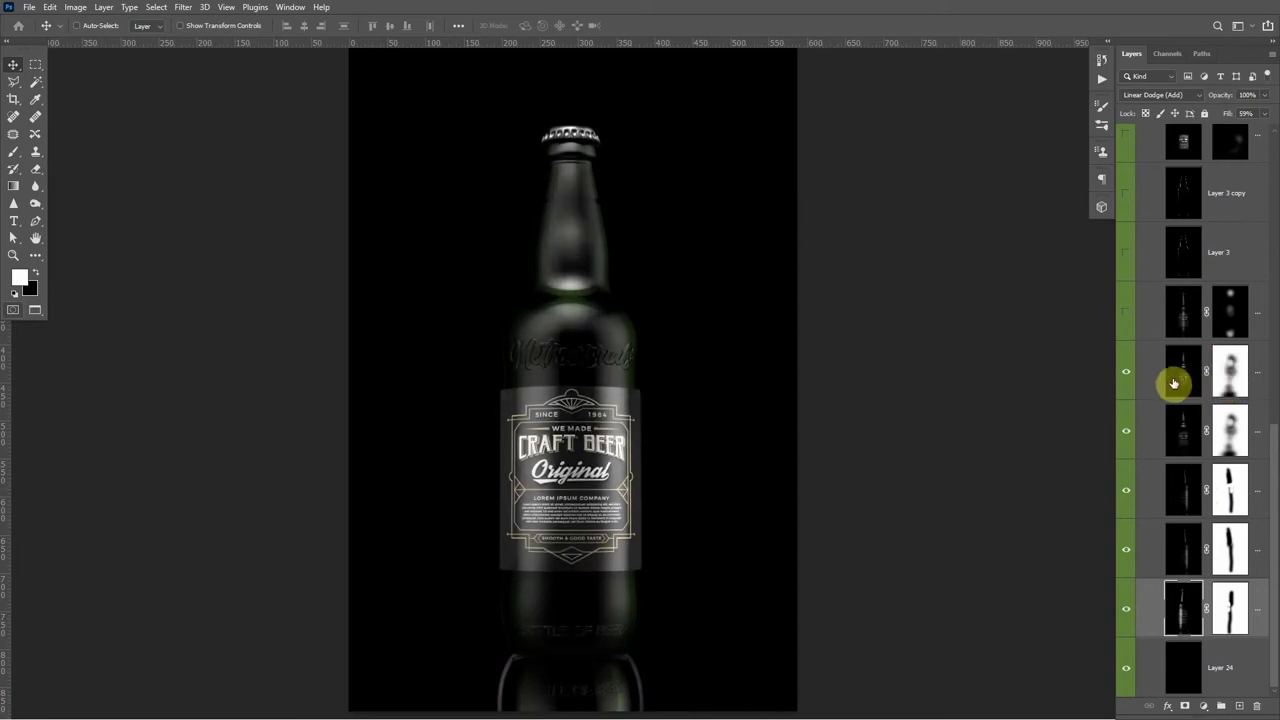
left_click(1126, 317)
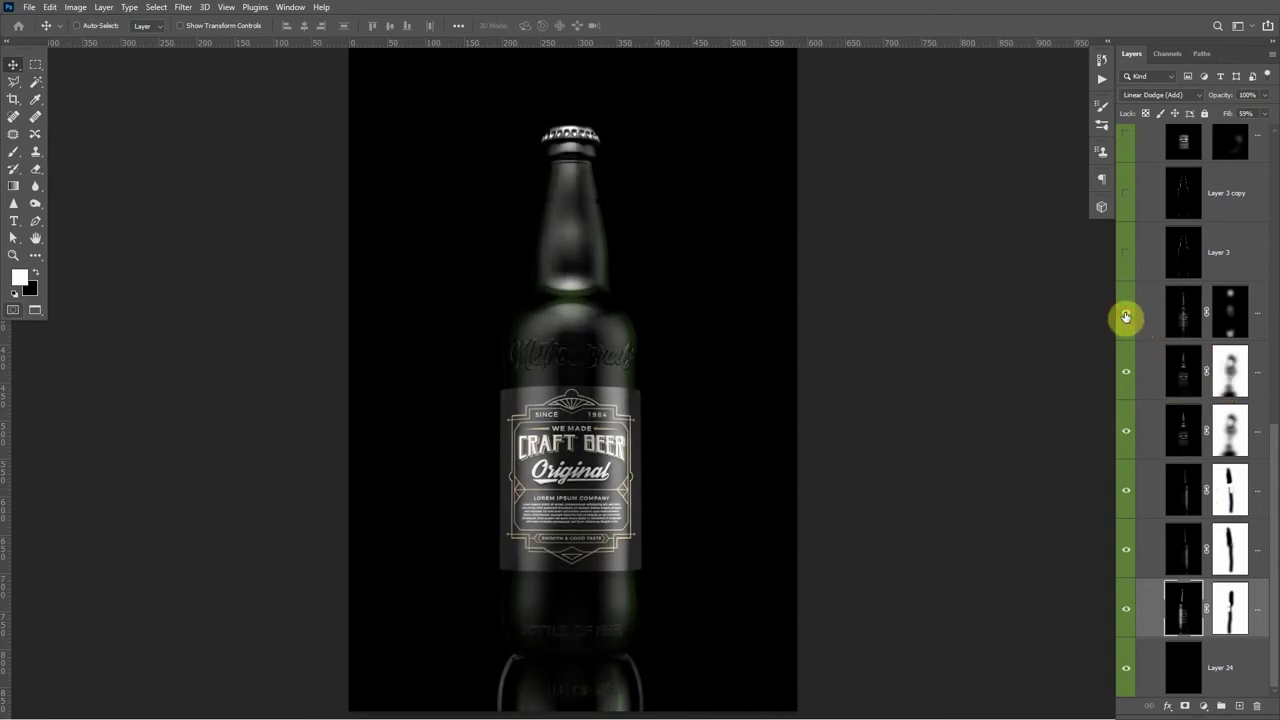
- Show Layer 3, Layer 3 copy, the masked pass above them and Layer 8
left_click(1127, 254)
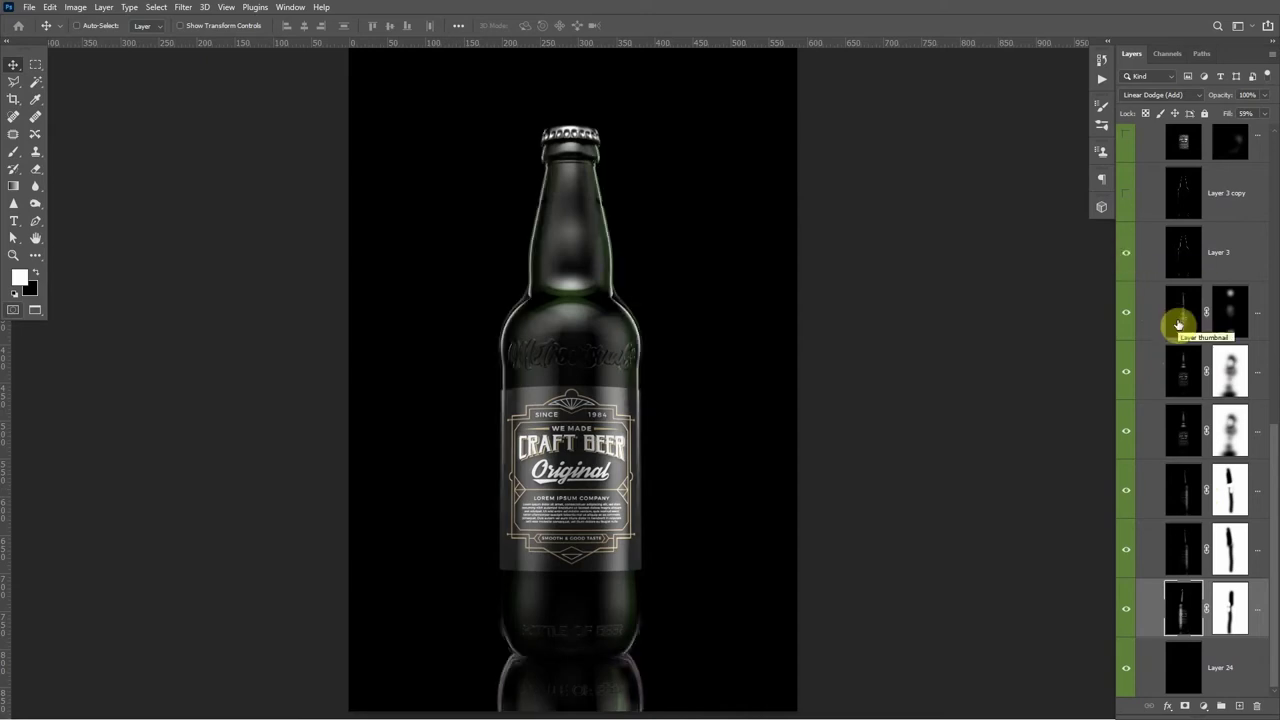
scroll(1171, 327, "up", 3)
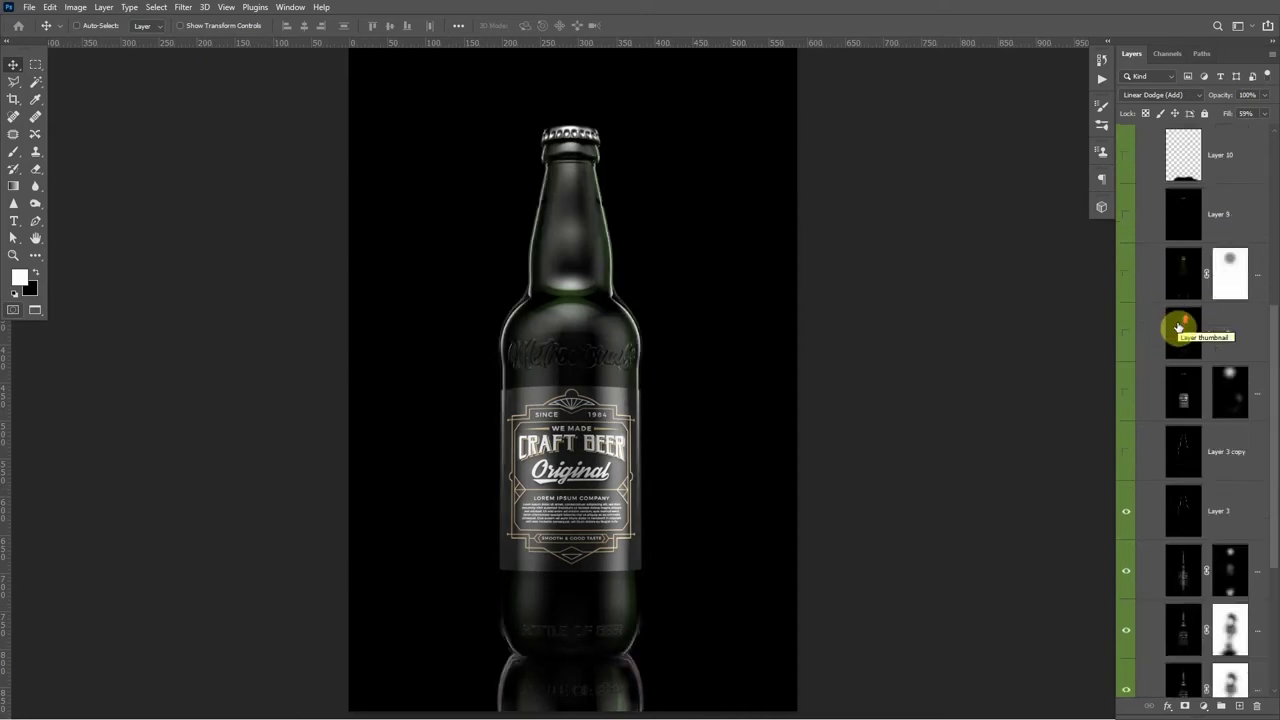
left_click(1127, 456)
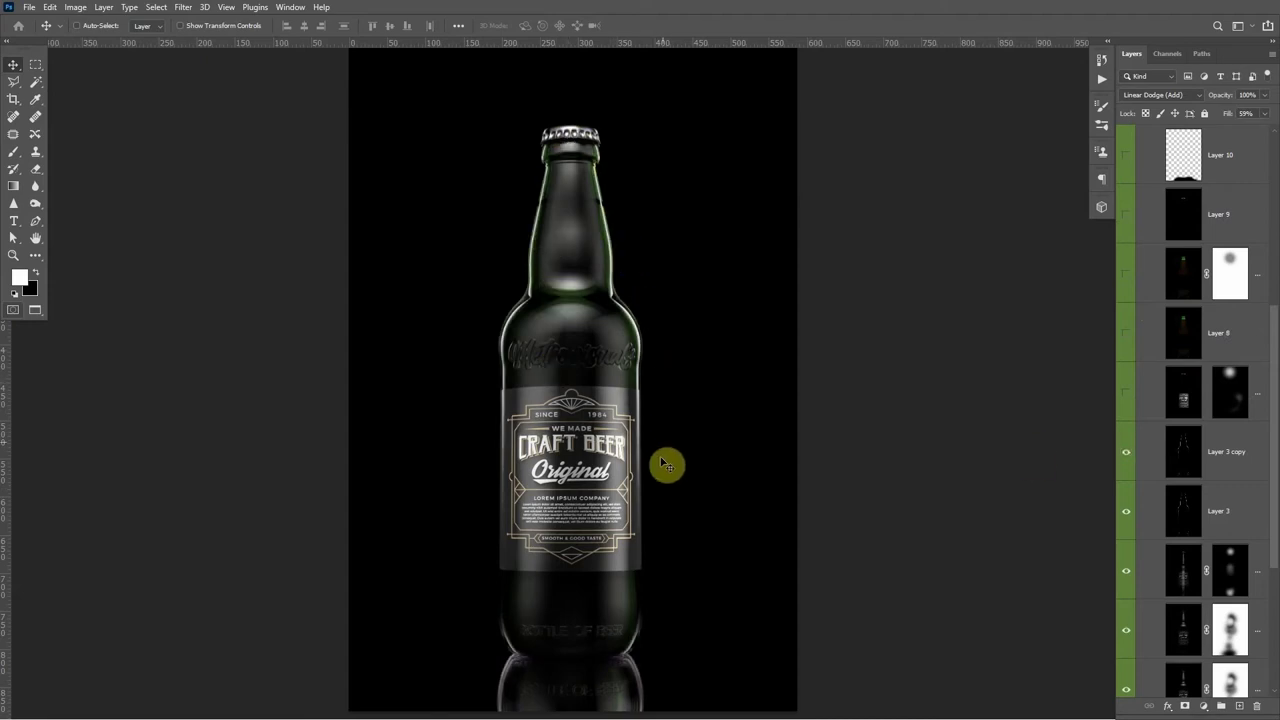
left_click(1126, 395)
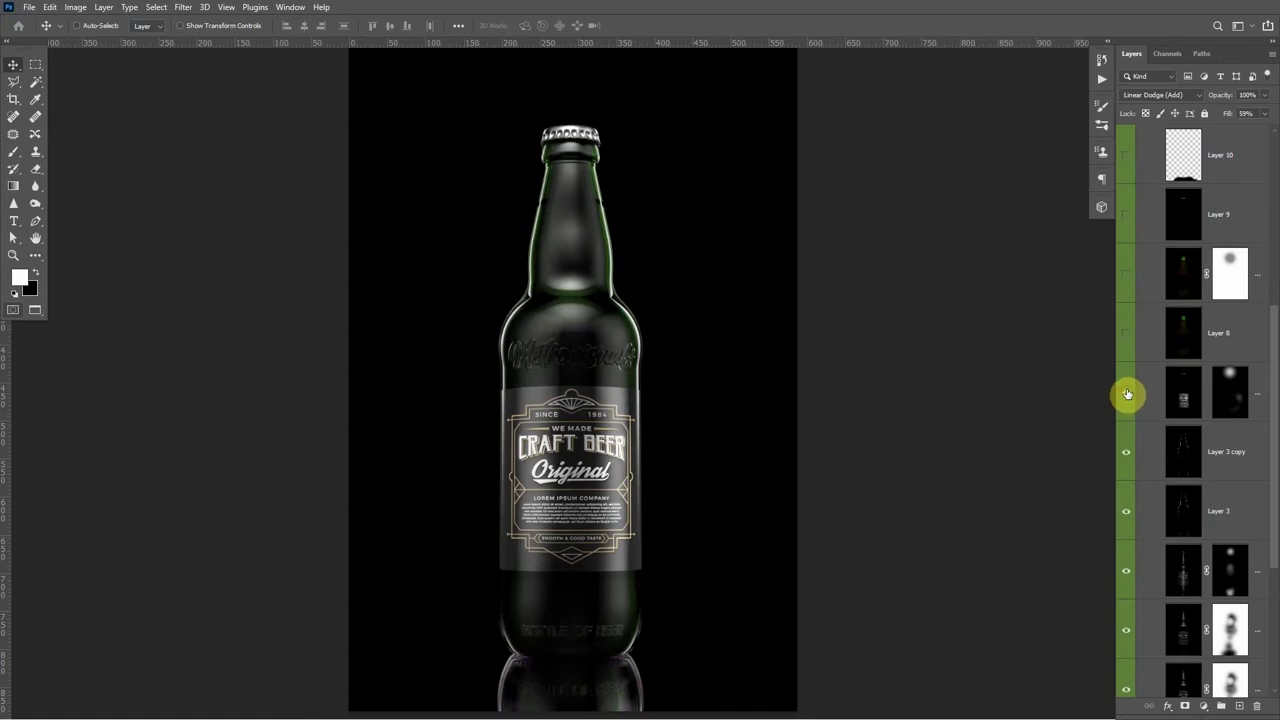
left_click(1127, 339)
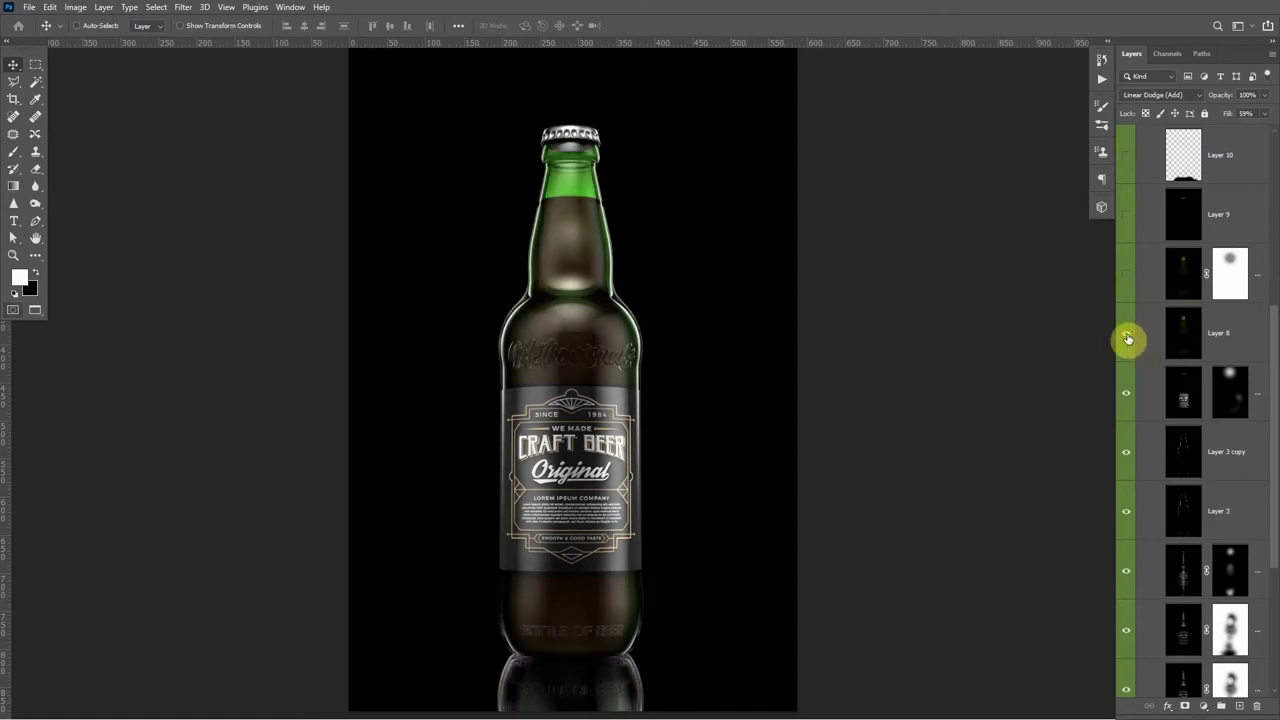
- Show the masked pass above Layer 8, comparing it off and on, and show Layer 9
left_click(1127, 278)
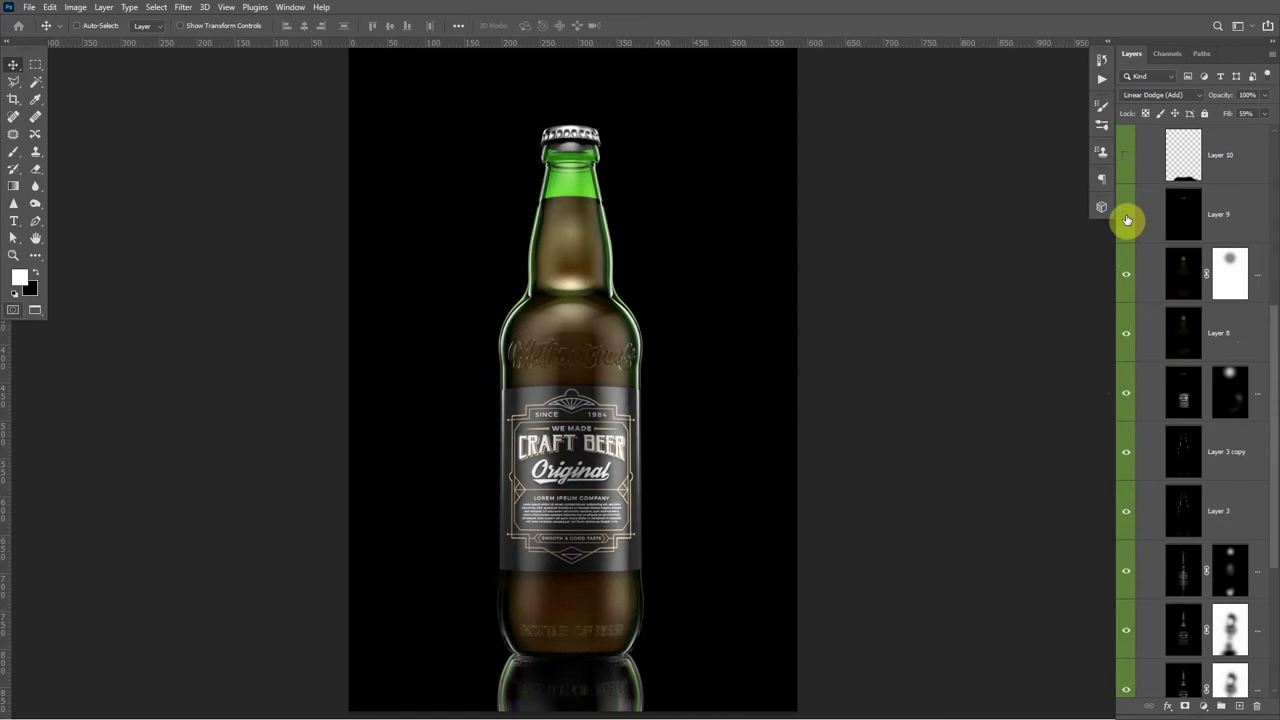
left_click(1128, 277)
left_click(1128, 277)
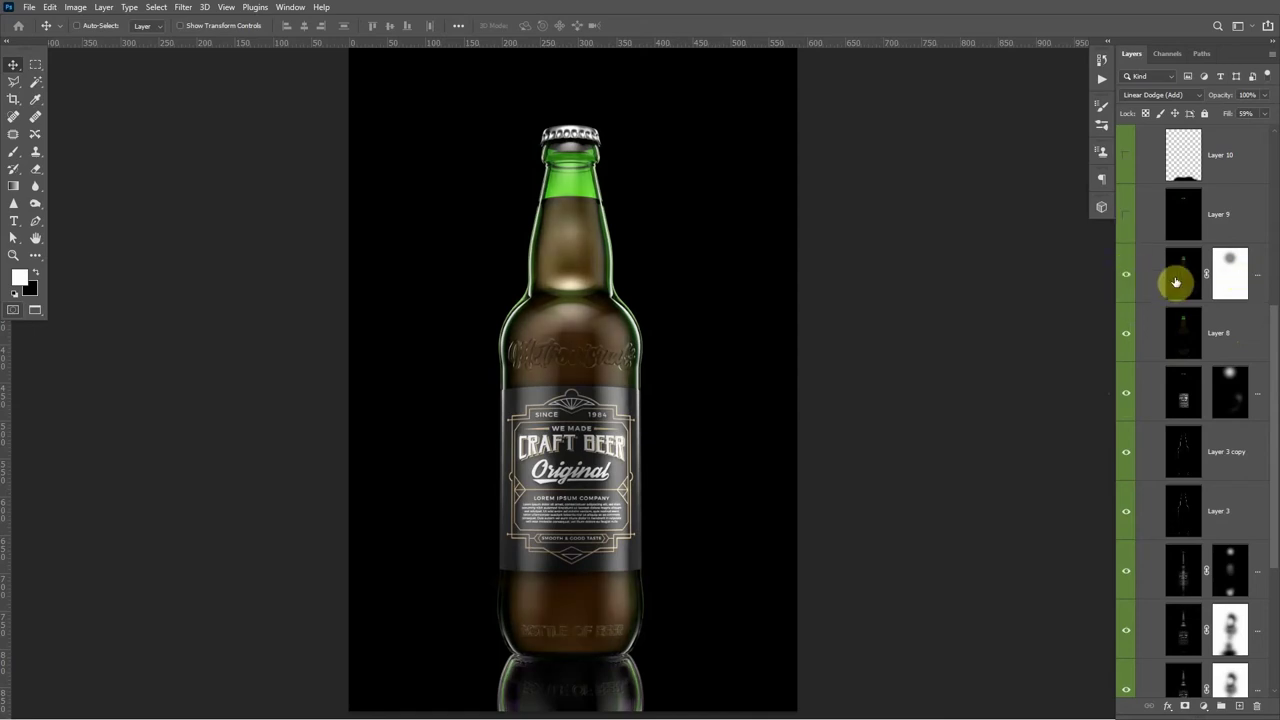
left_click(1127, 220)
left_click(1127, 222)
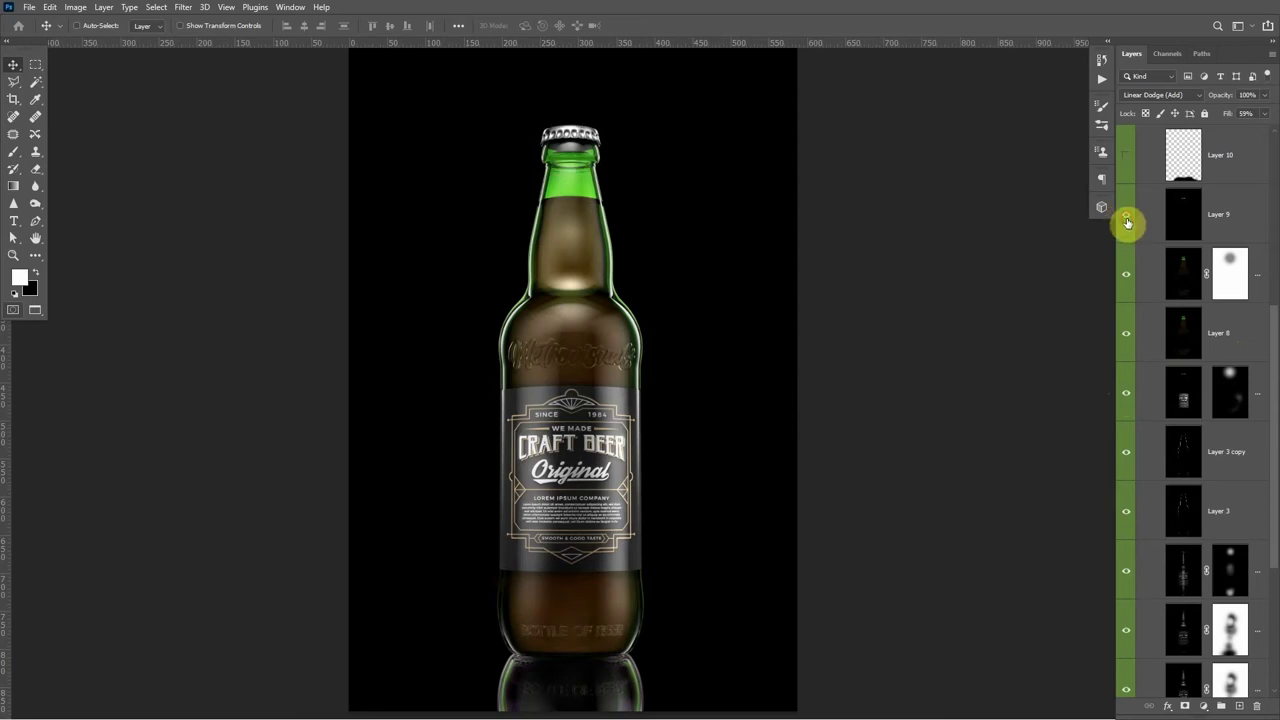
- Show and select Layer 10 over the reflection at the bottle's base and check its blending mode
scroll(1181, 312, "up", 2)
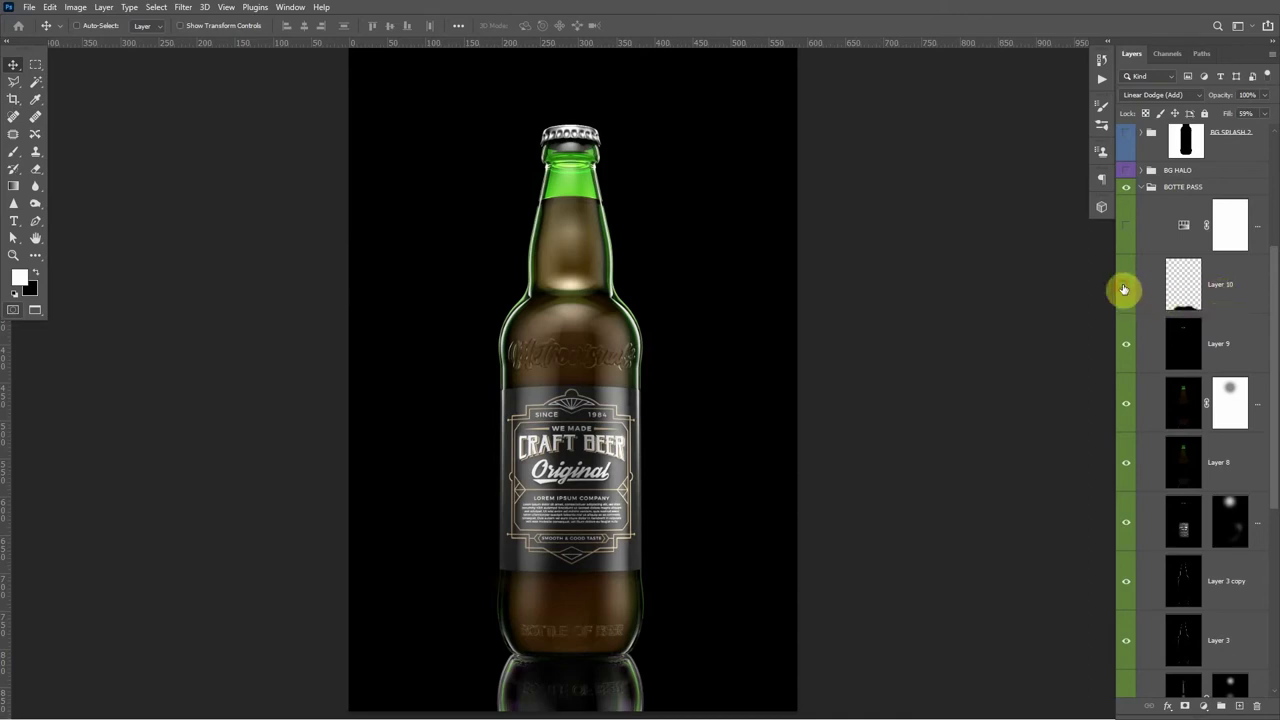
scroll(685, 665, "up", 1, "alt")
left_click_drag(623, 649, 673, 376)
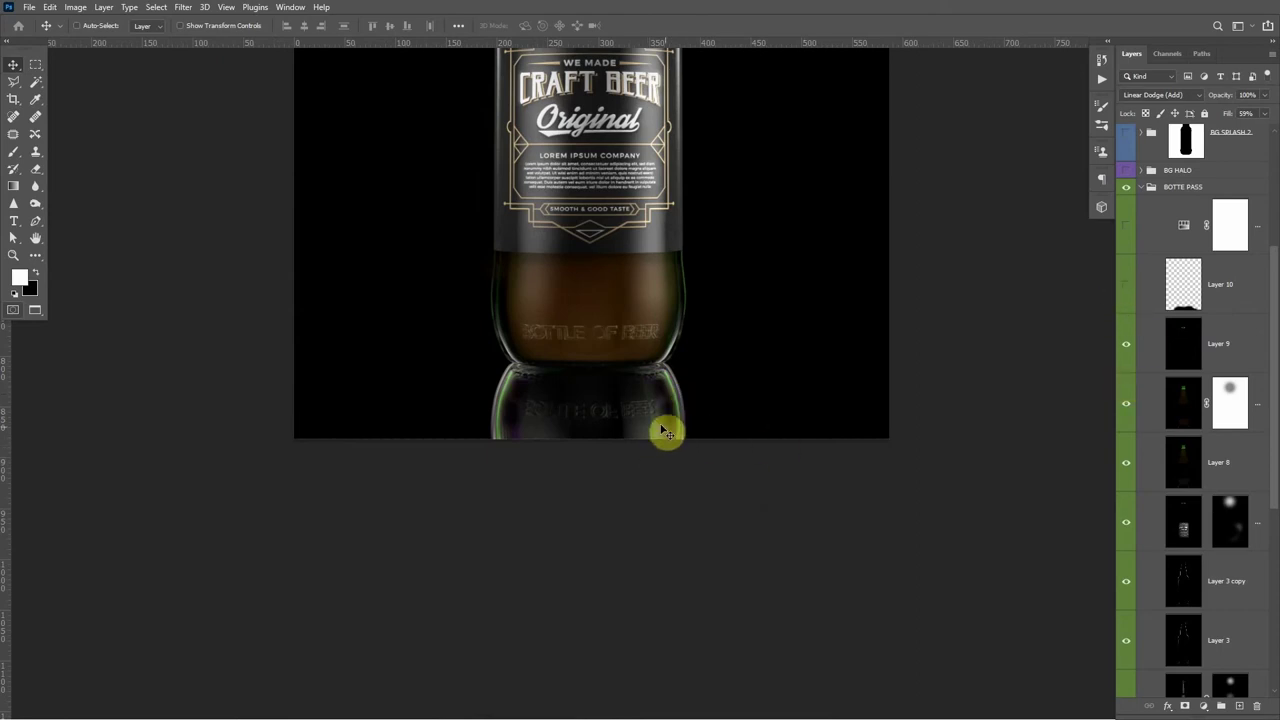
left_click(1235, 291)
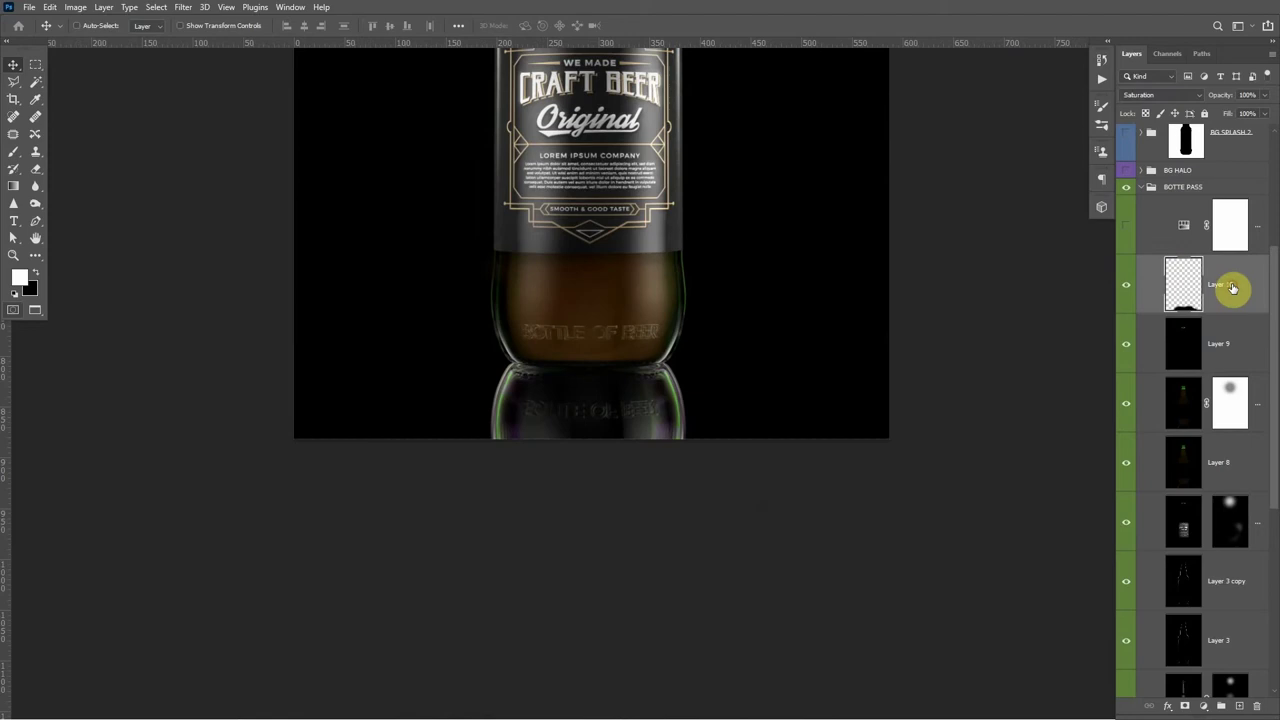
left_click(1151, 101)
left_click(1147, 100)
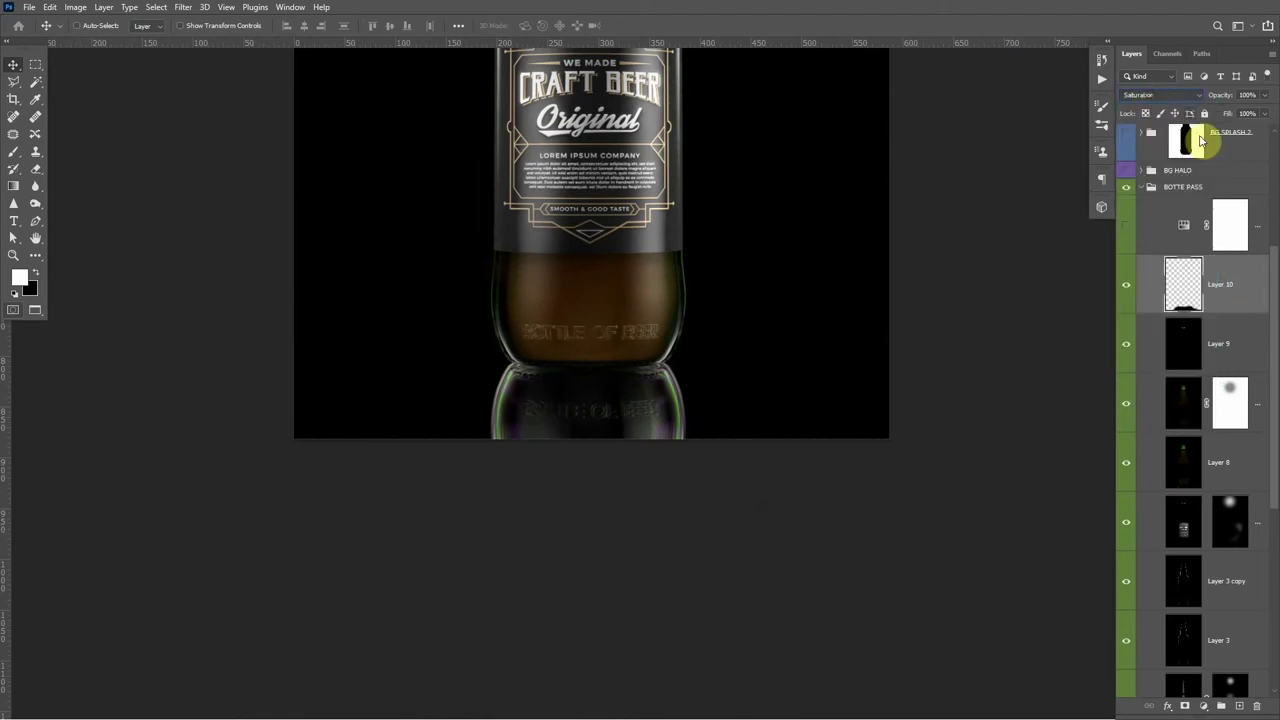
- Show the Hue/Saturation adjustment at the top of the BOTTE PASS group and inspect its settings
left_click_drag(679, 363, 860, 337)
left_click_drag(823, 282, 792, 624)
scroll(792, 624, "up", 5)
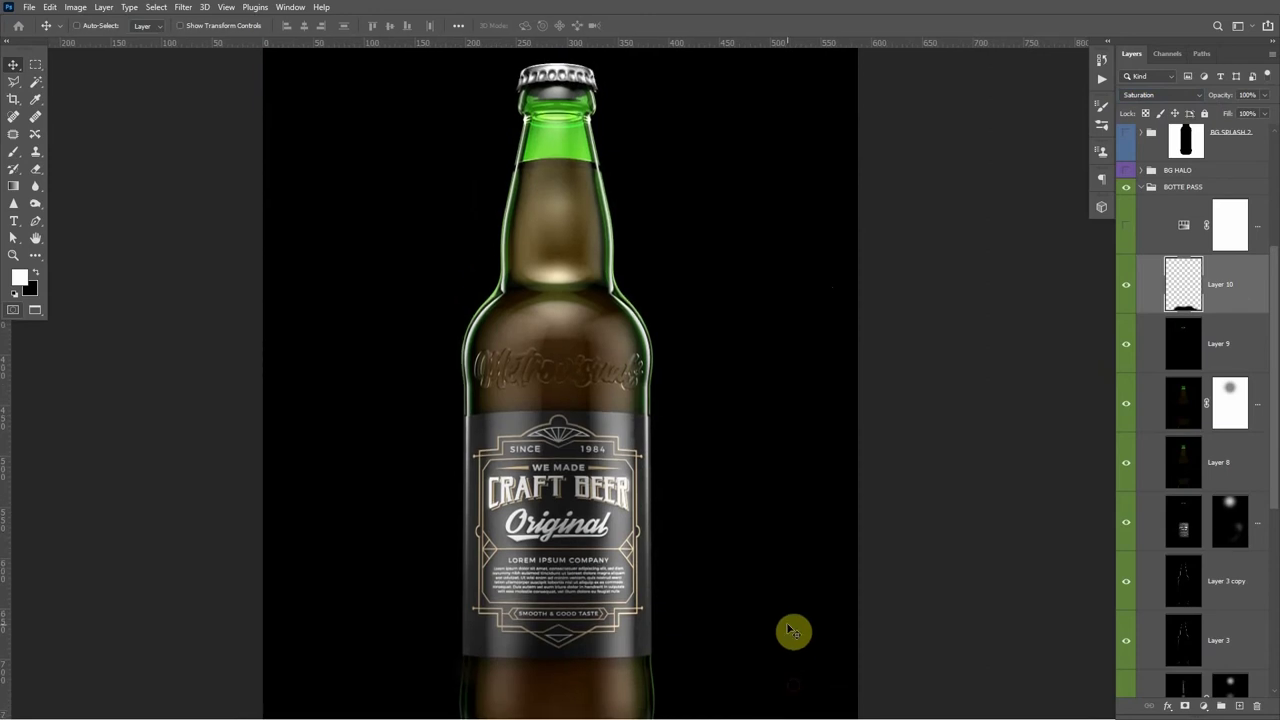
scroll(760, 555, "down", 1, "alt")
scroll(757, 551, "down", 1, "alt")
scroll(665, 527, "down", 2)
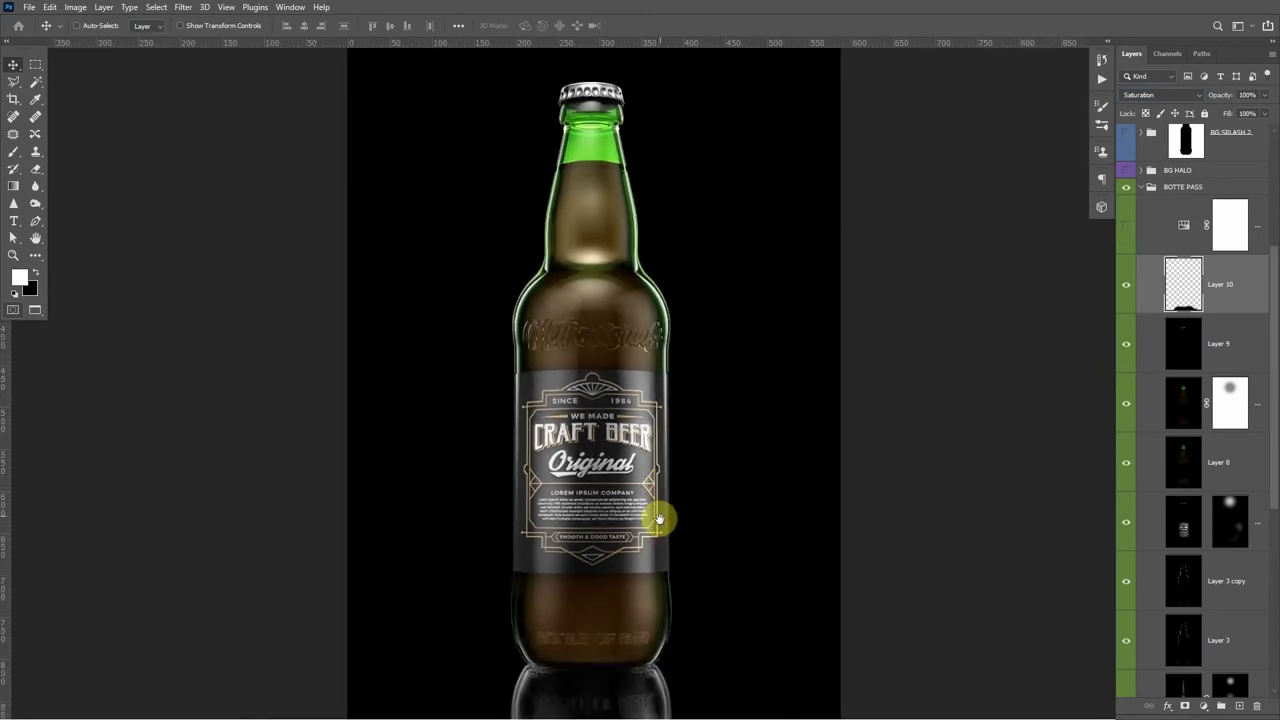
left_click(1124, 227)
double_click(1190, 229)
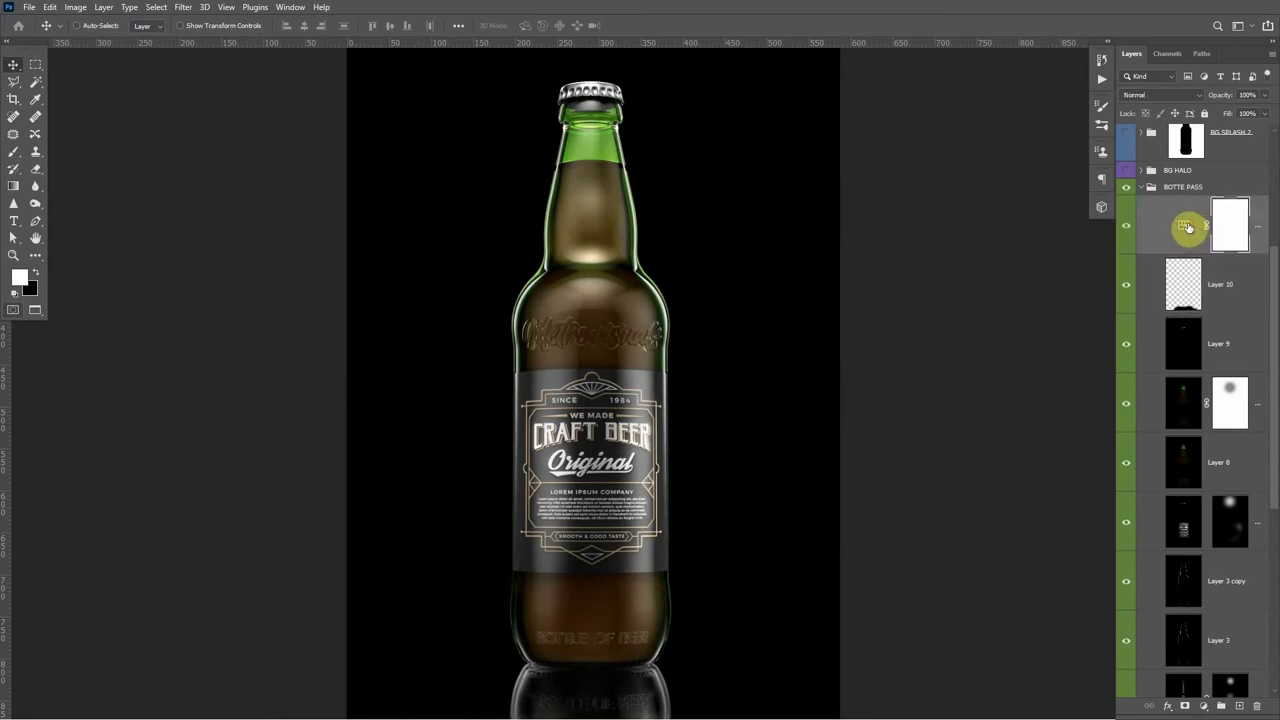
left_click_drag(909, 150, 1048, 175)
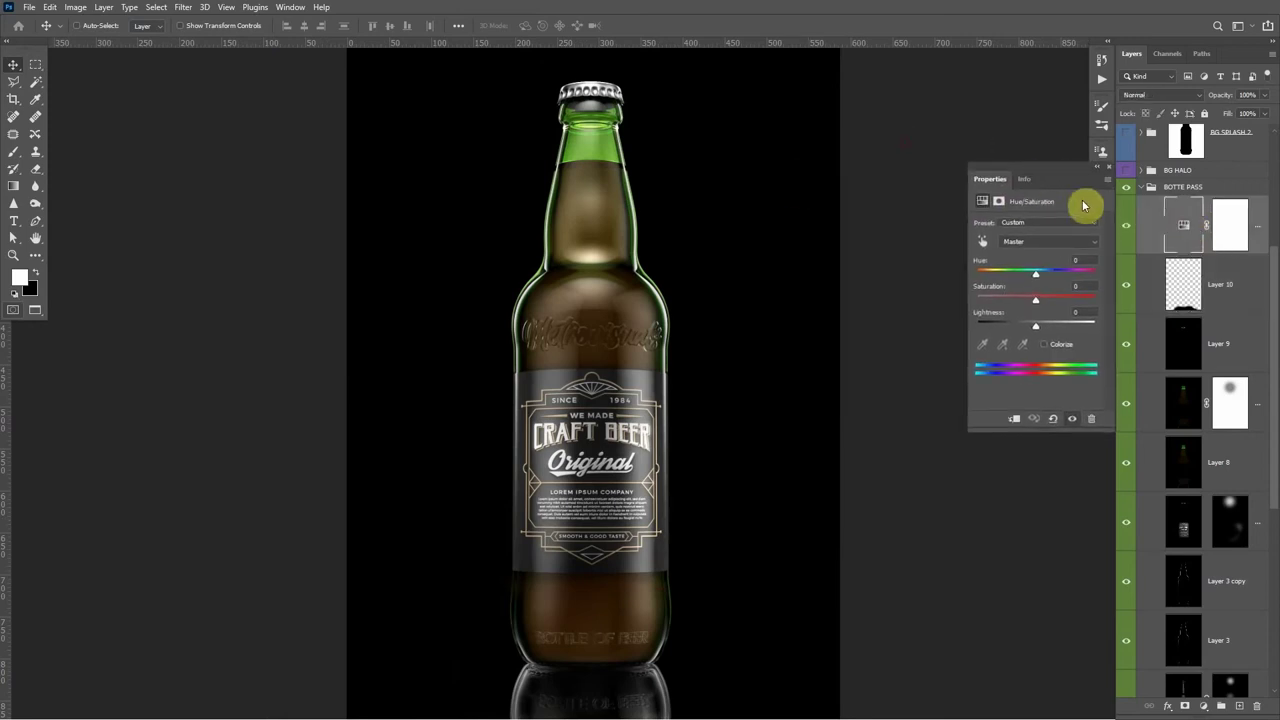
left_click(1105, 169)
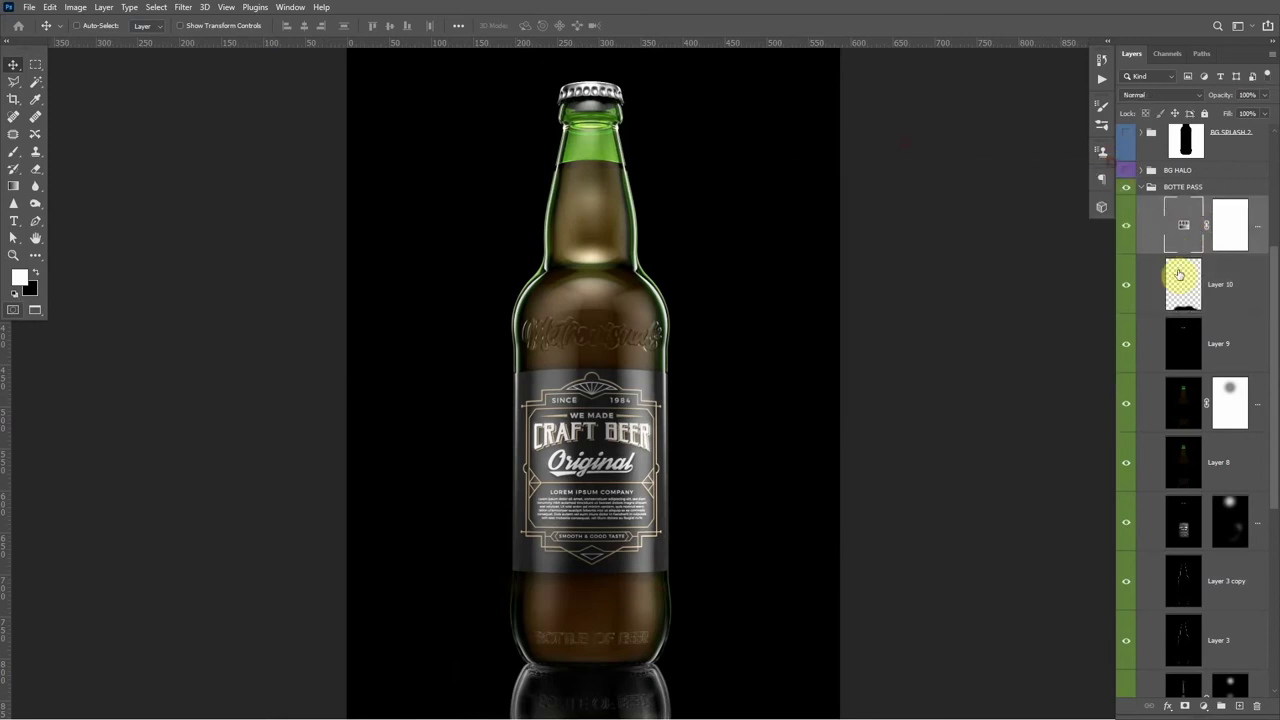
- Show and expand the BG HALO group and select its masked halo layer with the Hue/Saturation adjustment hidden
left_click(1126, 173)
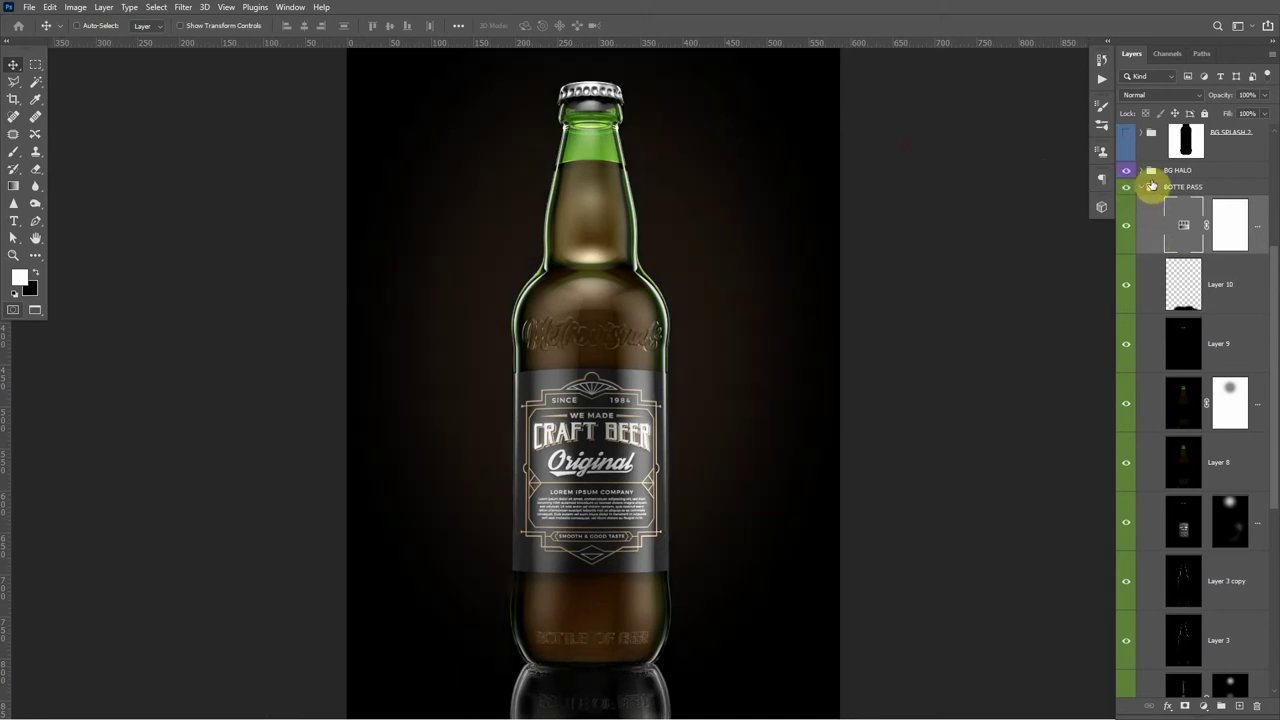
left_click(1142, 171)
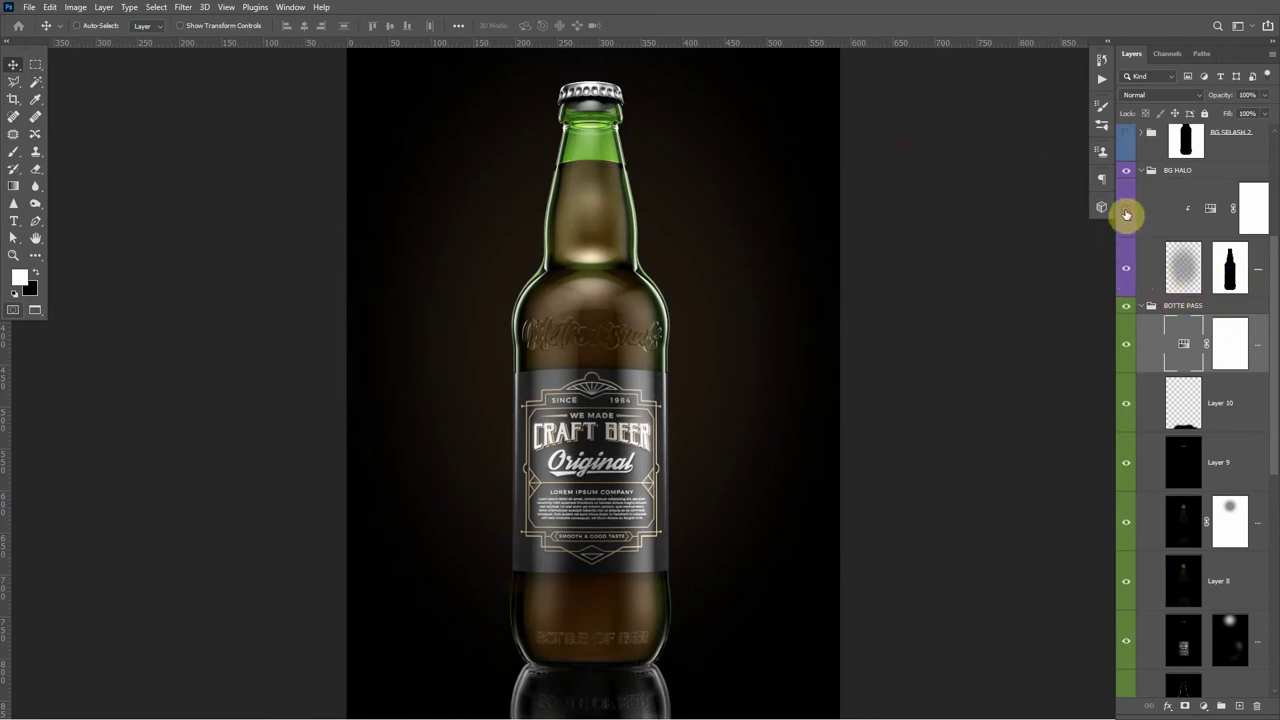
left_click(1180, 274)
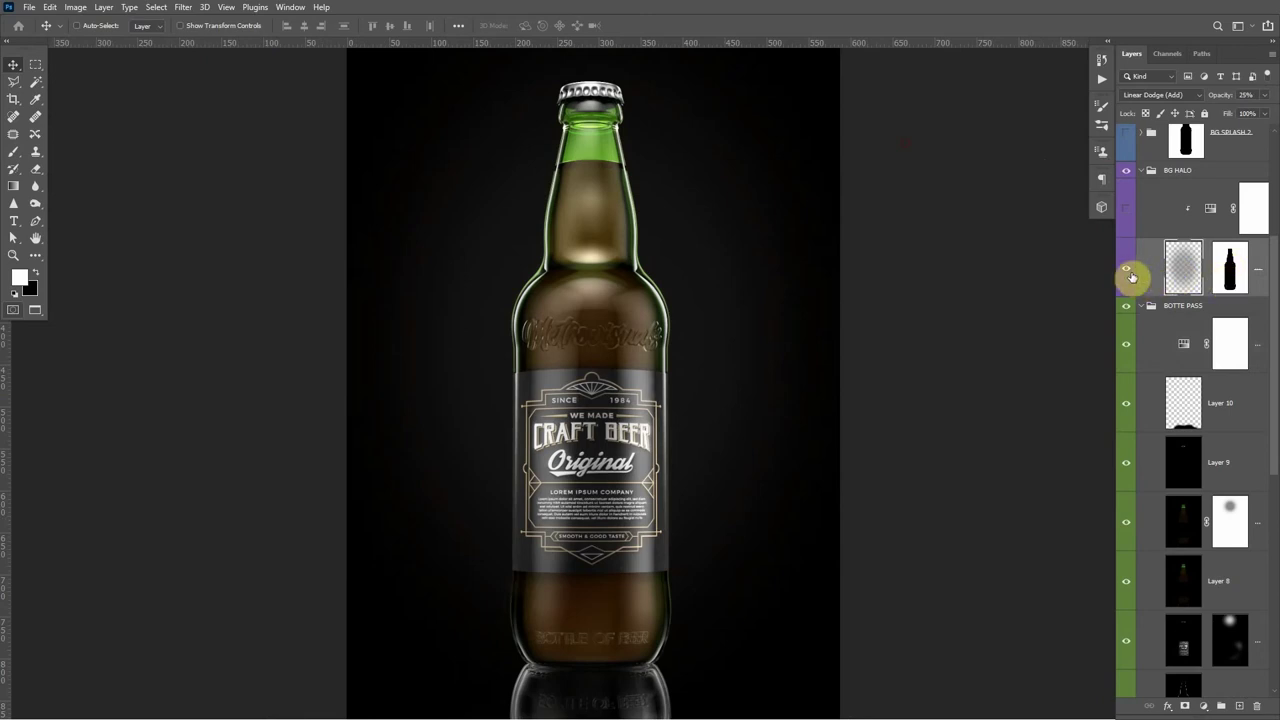
- Show the clipped Hue/Saturation adjustment in the BG HALO group again and inspect its colorize settings
scroll(1131, 277, "up", 5)
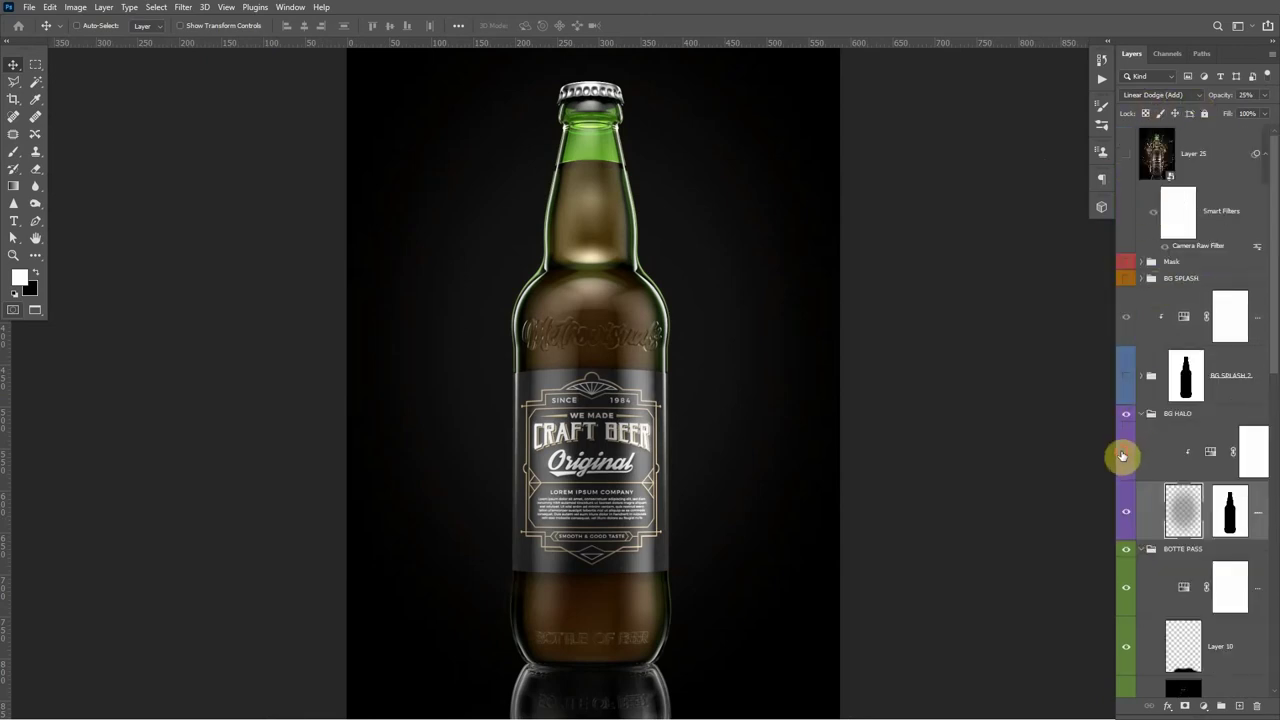
double_click(1211, 453)
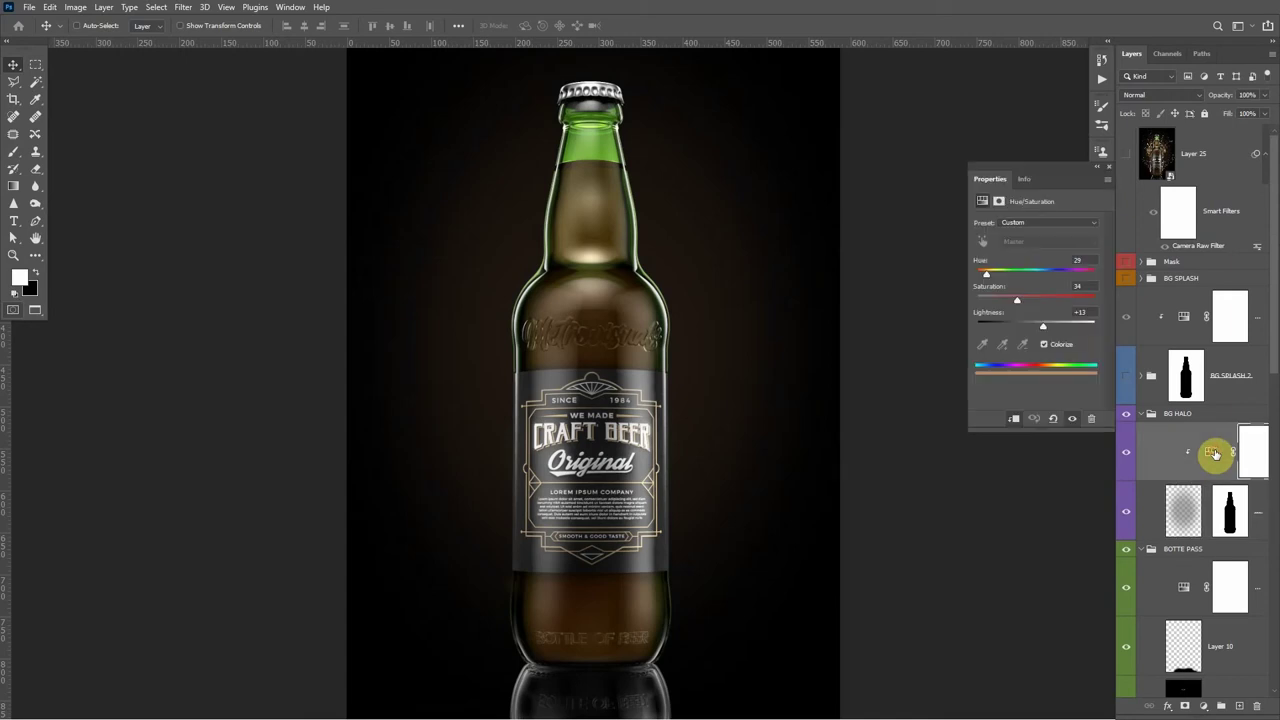
left_click(1110, 175)
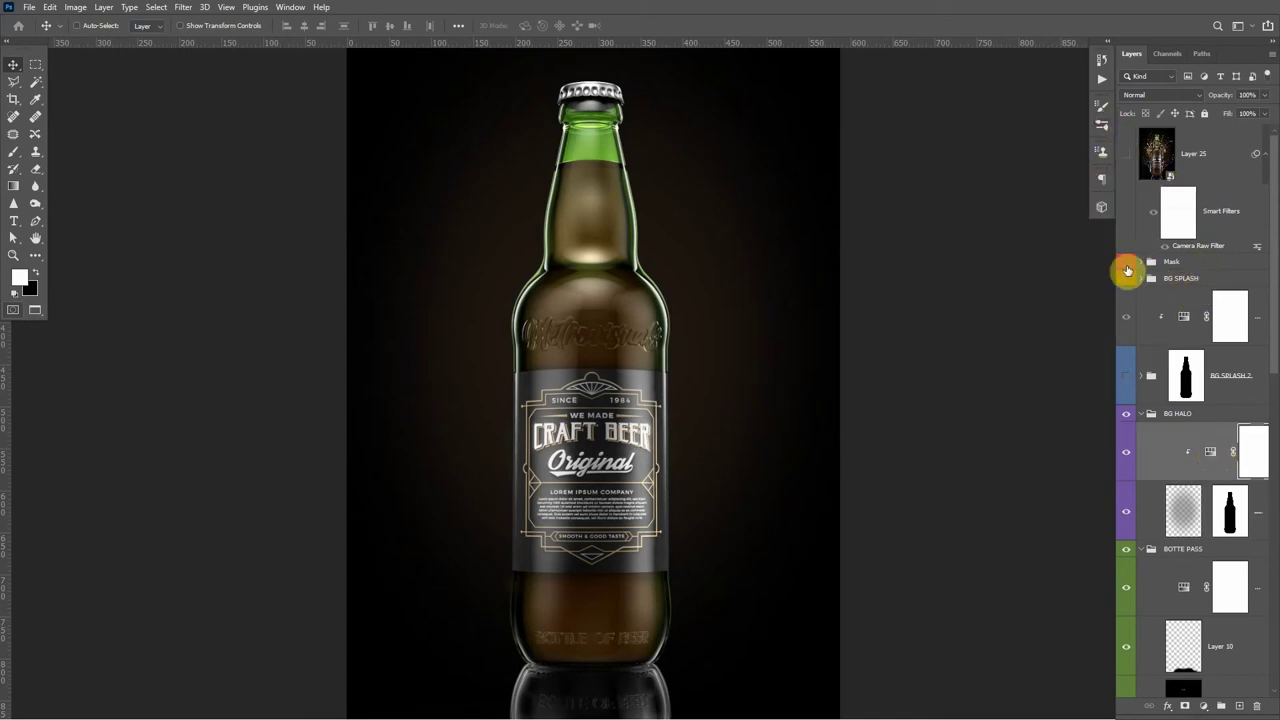
- Expand the Mask group, preview its mask layers in isolation, and collapse the group with its visibility off
left_click(1140, 262)
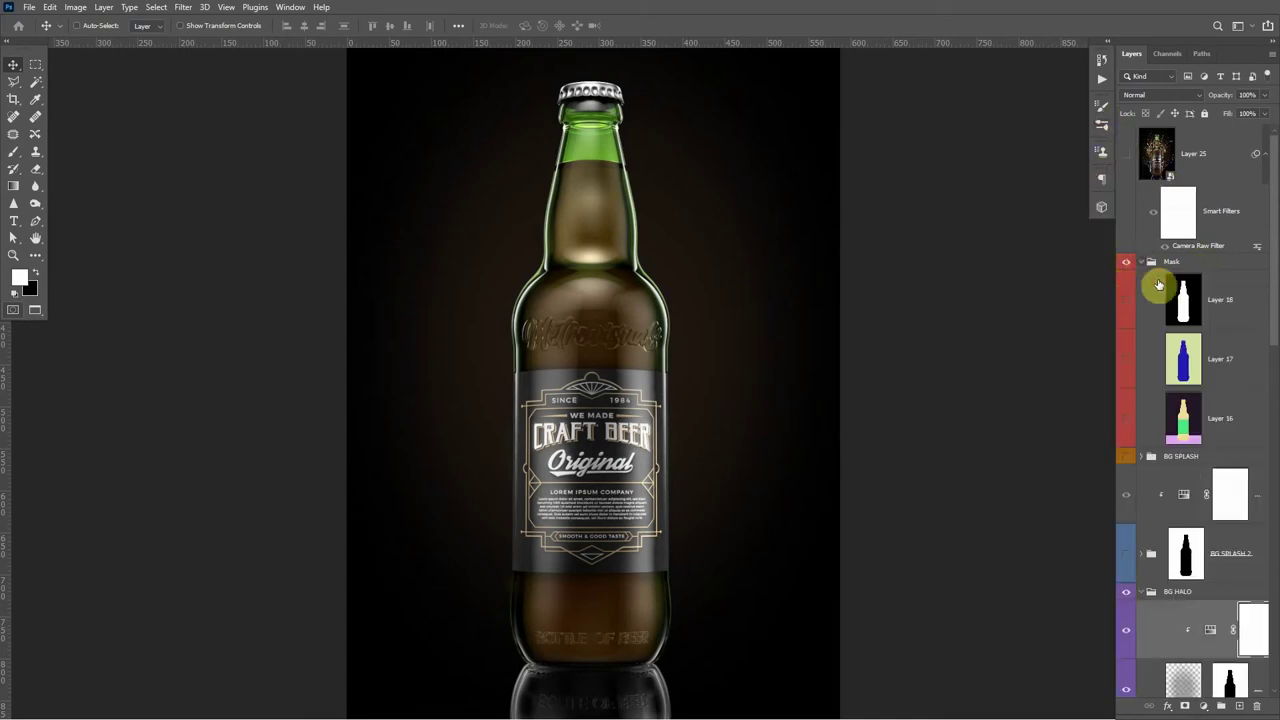
left_click(1125, 363, "alt")
left_click(1124, 340, "alt")
left_click(1140, 262)
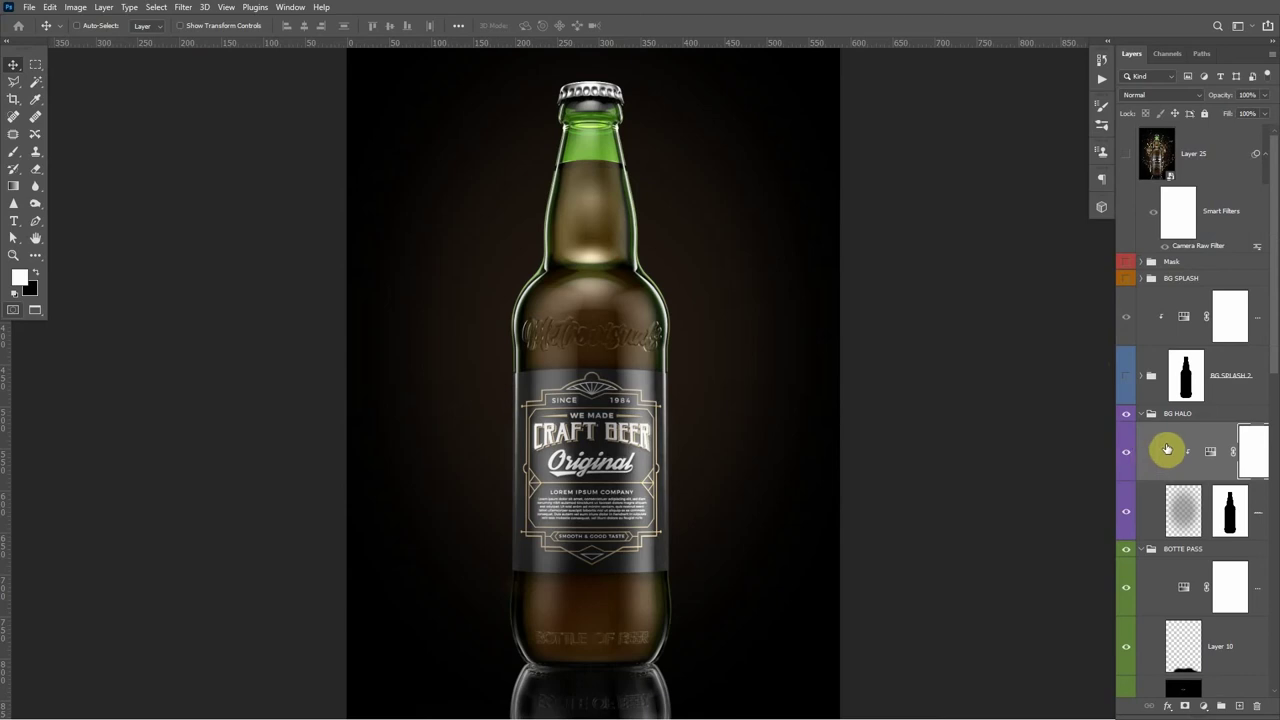
- Show the BG SPLASH 2 group behind the bottle
left_click(1128, 378)
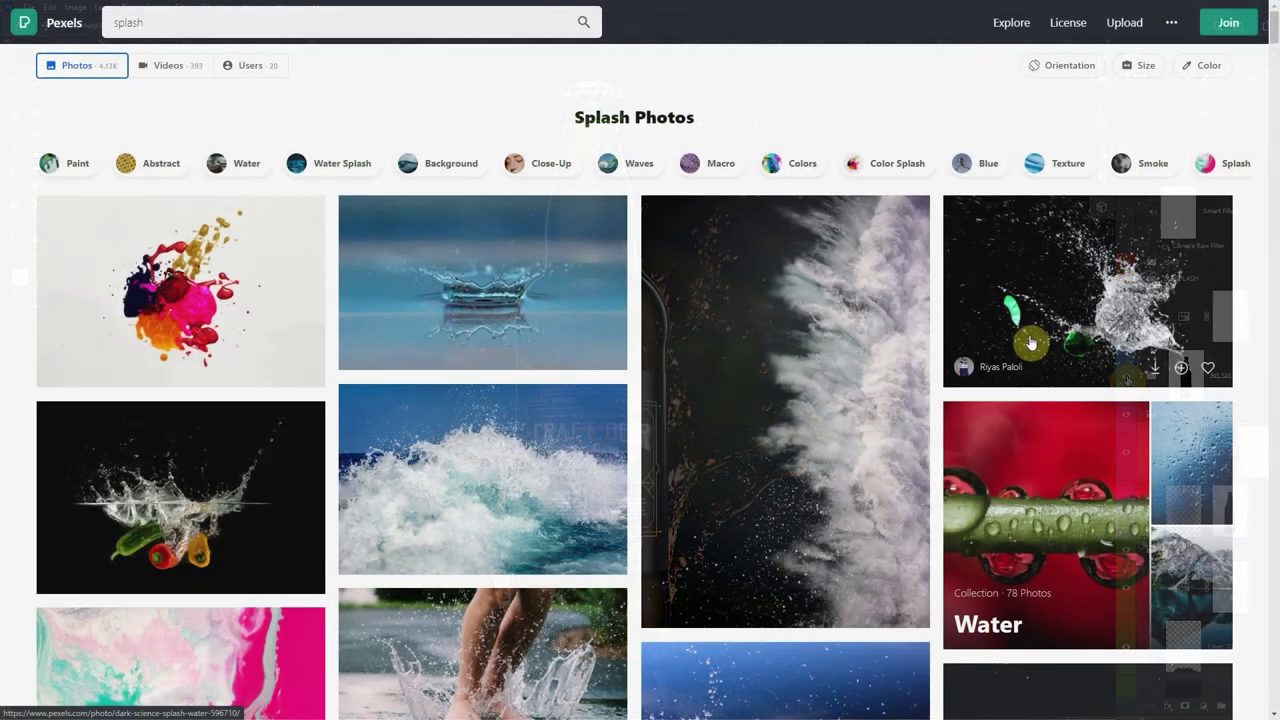
- Switch to Pexels and browse the splash photo results for water splash source images
scroll(665, 335, "down", 1)
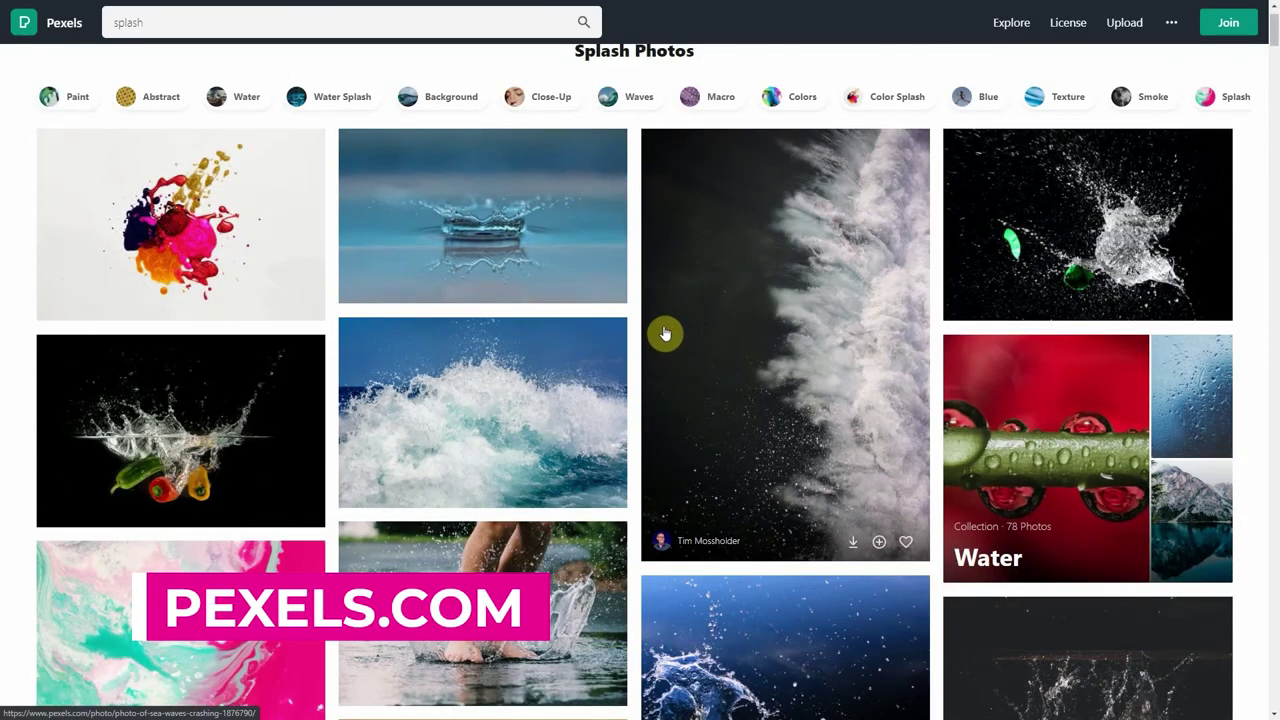
scroll(665, 335, "down", 2)
scroll(665, 333, "down", 1)
scroll(663, 330, "down", 4)
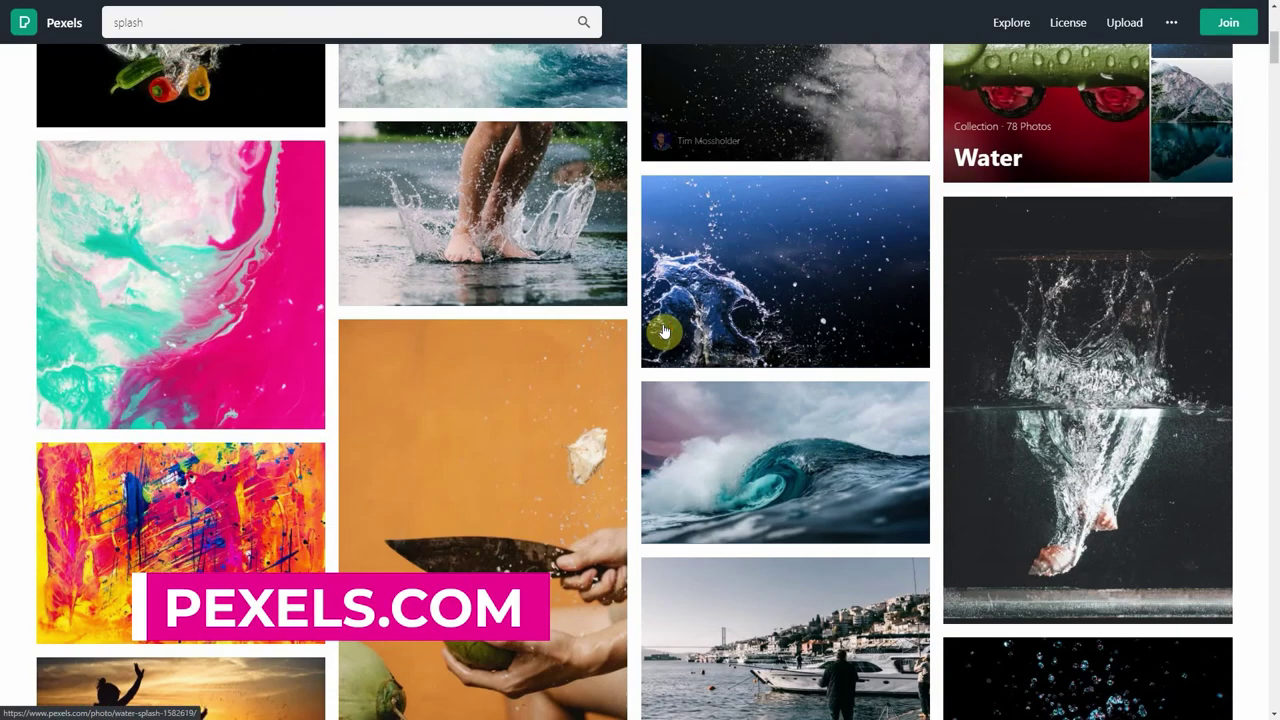
scroll(662, 327, "down", 2)
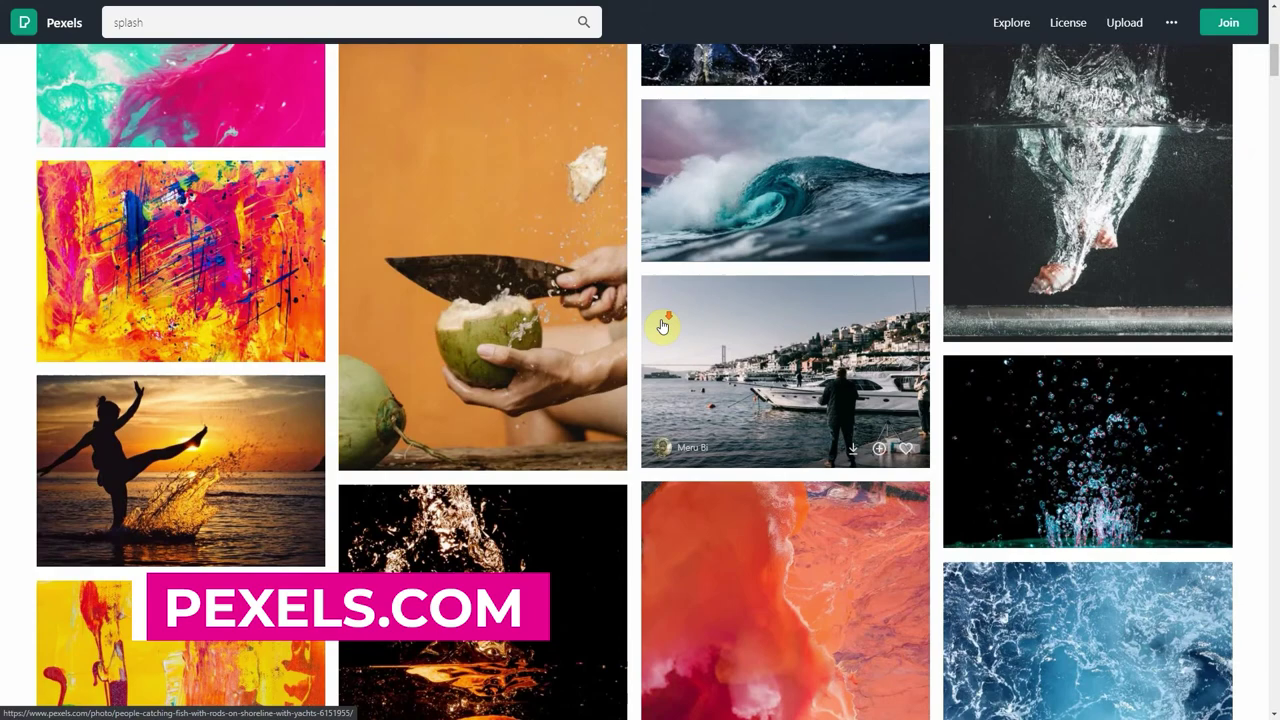
scroll(662, 327, "down", 2)
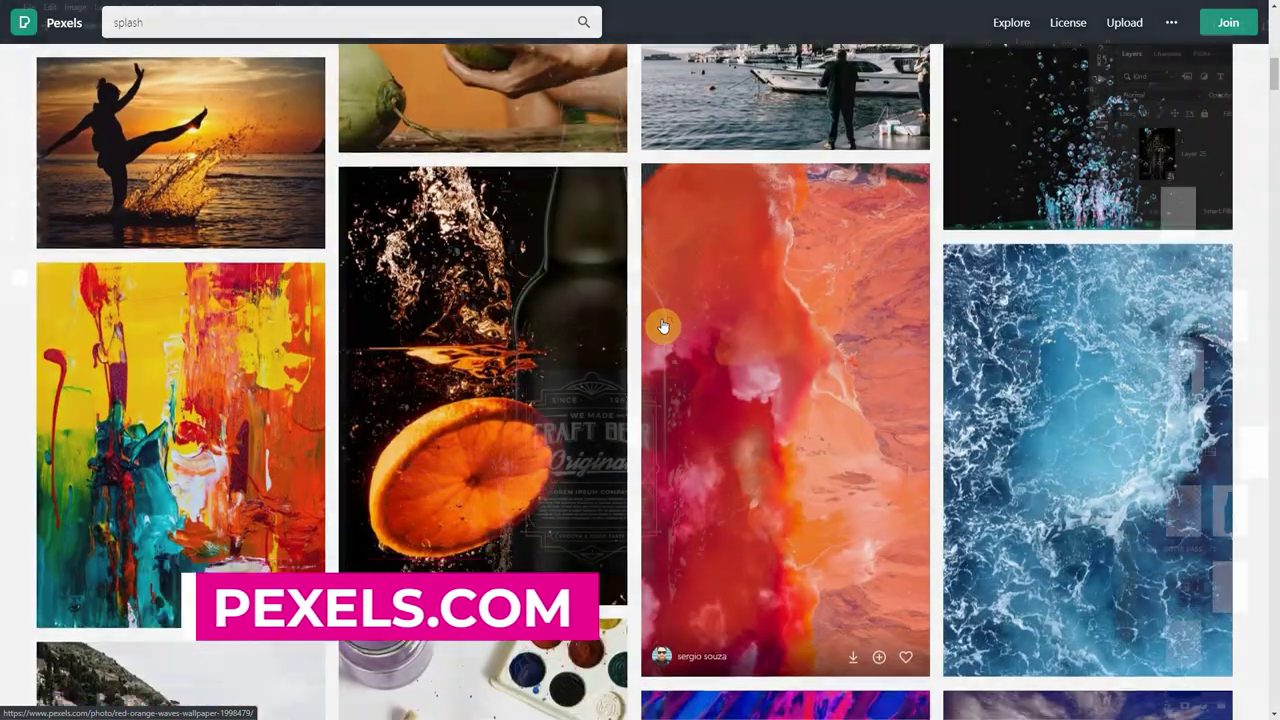
scroll(663, 327, "down", 2)
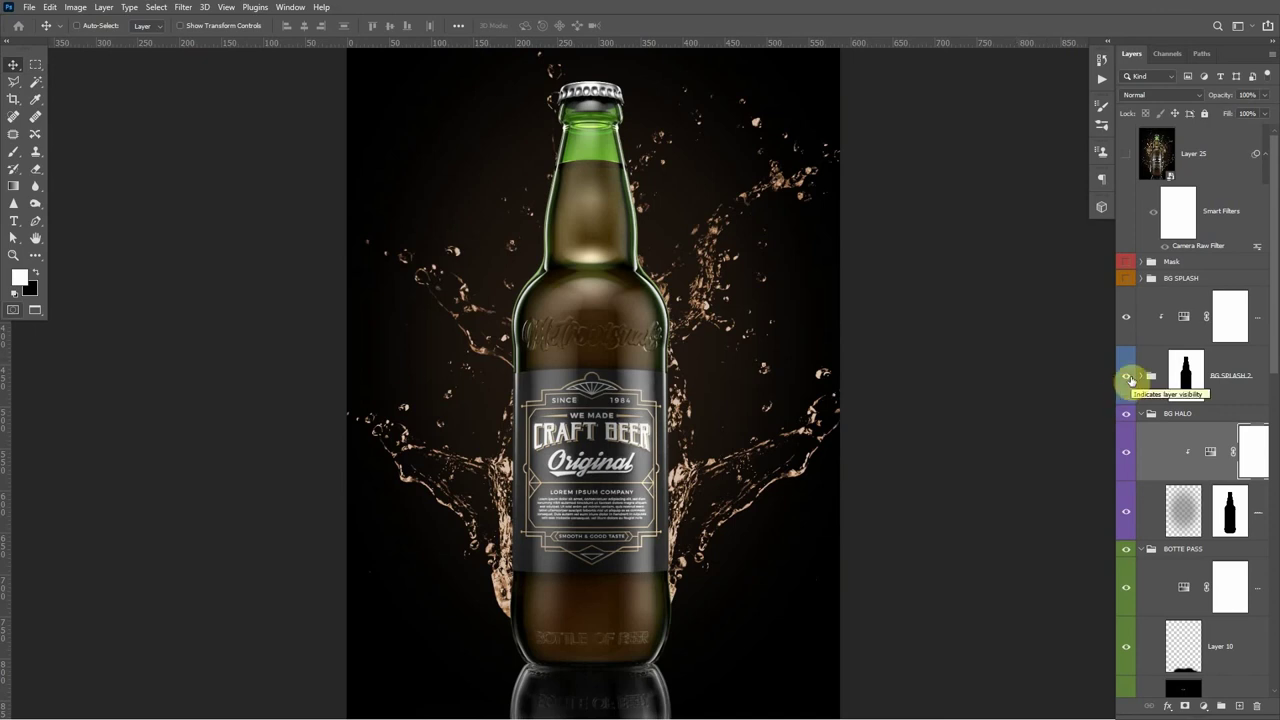
- Back in Photoshop, compare the composite with the BG SPLASH 2 group hidden and shown
left_click(1128, 378)
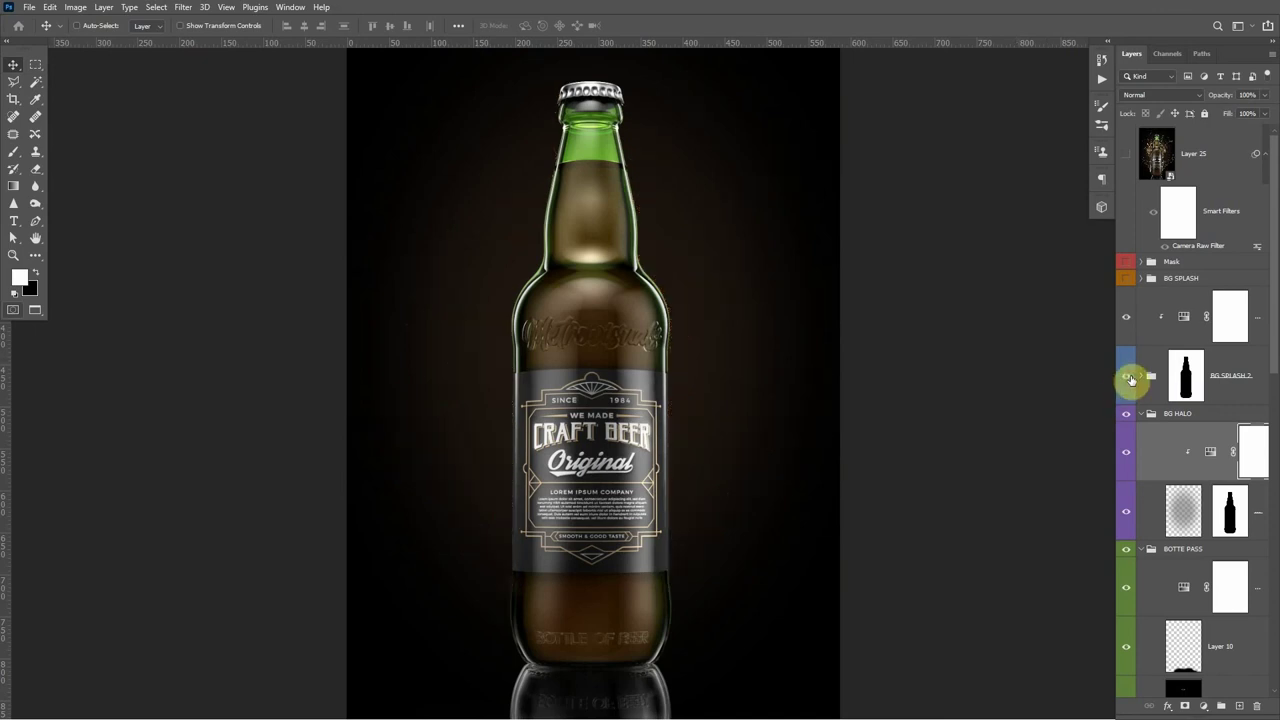
left_click(1128, 378)
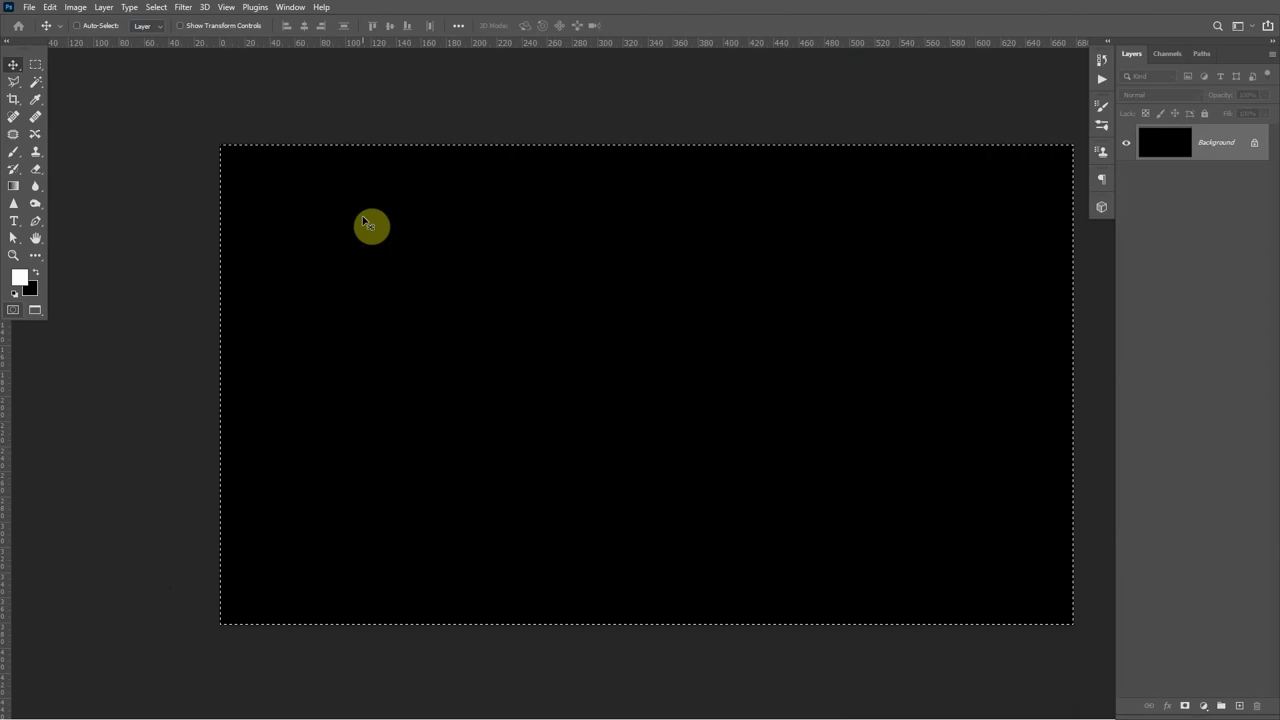
- In the blank black document, stamp a white water splash onto the Background layer with the Brush tool
left_click(12, 157)
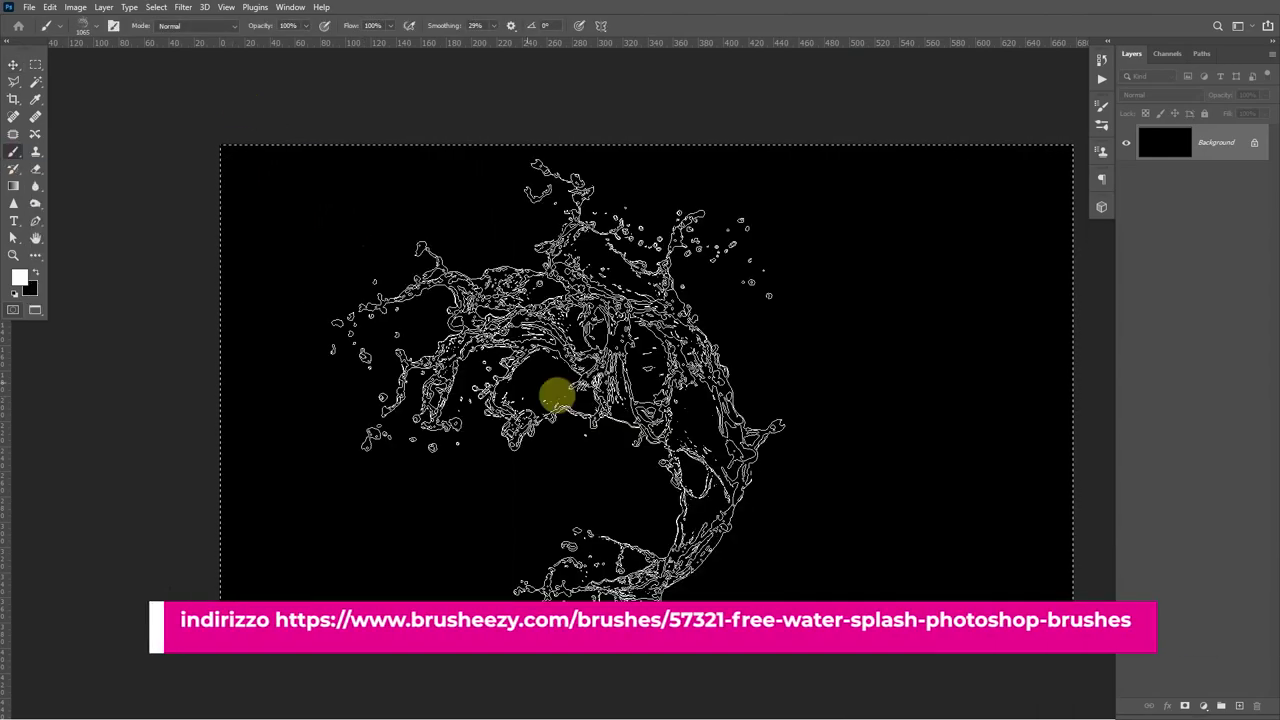
left_click(527, 377)
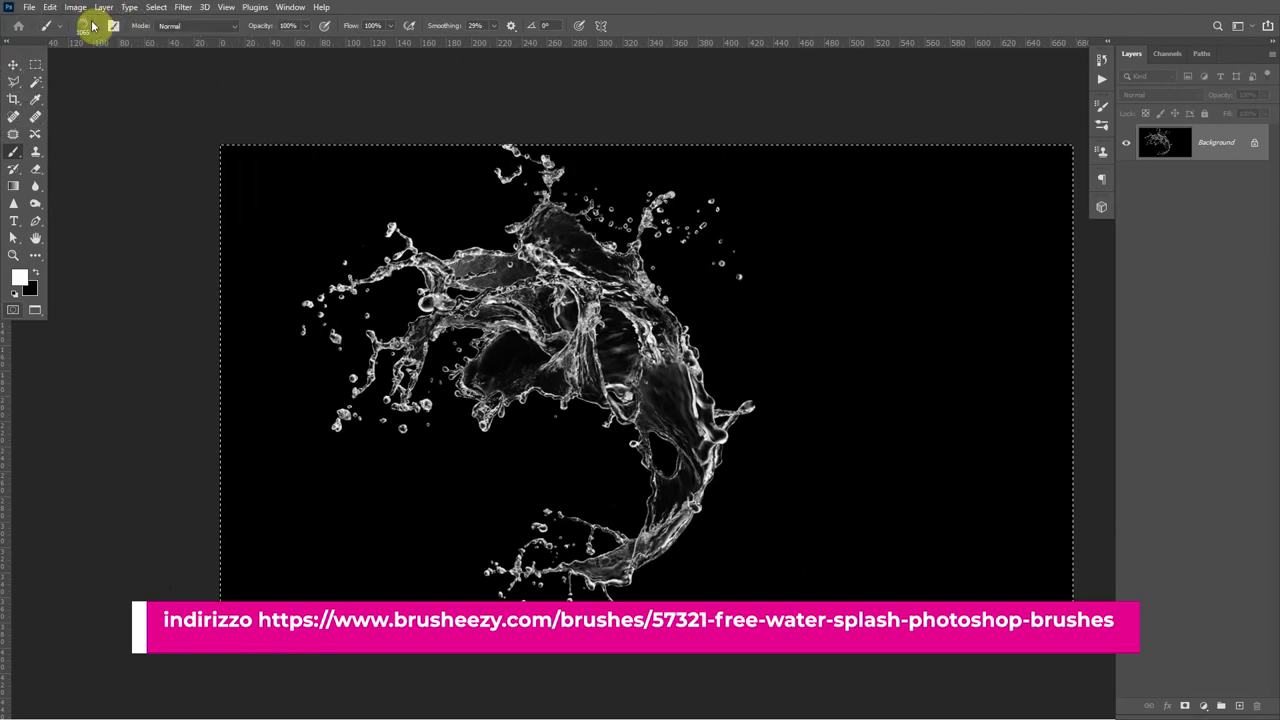
- Choose the Splash 4 brush from the Free Water Splash photoshop Brushes set and stamp its splash on the black Background layer
left_click(94, 26)
left_click(78, 388)
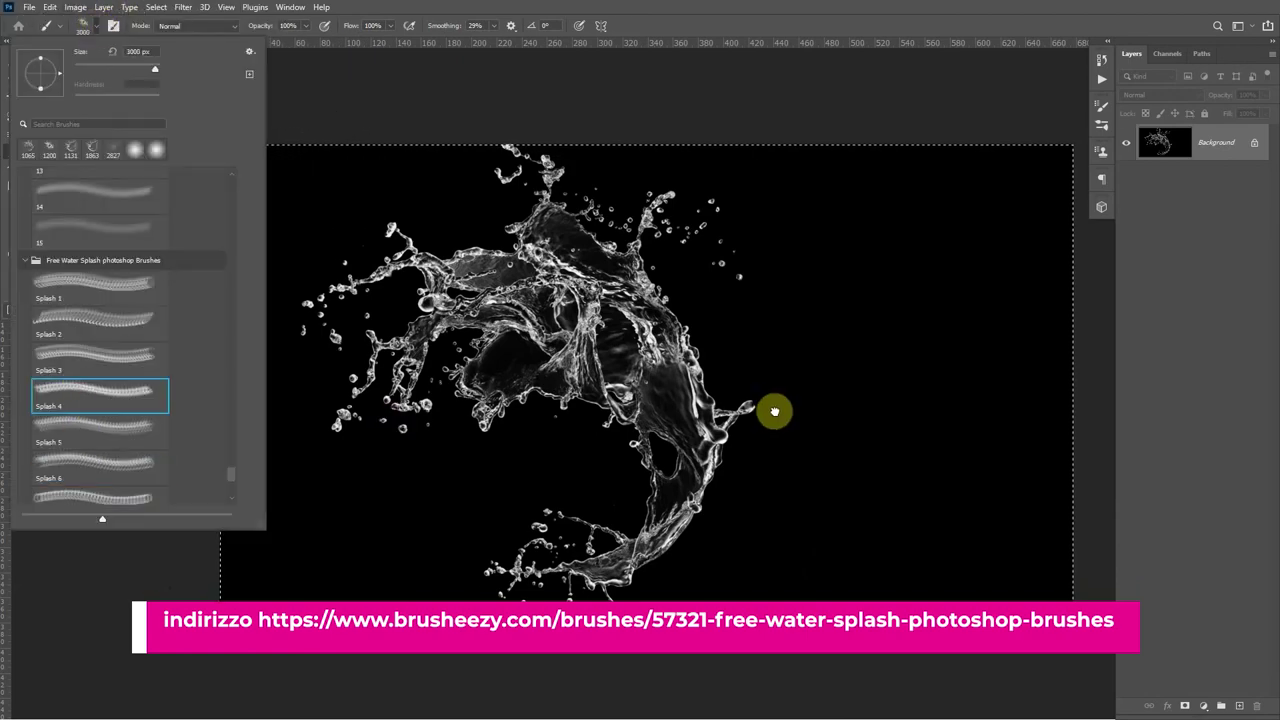
left_click(771, 409)
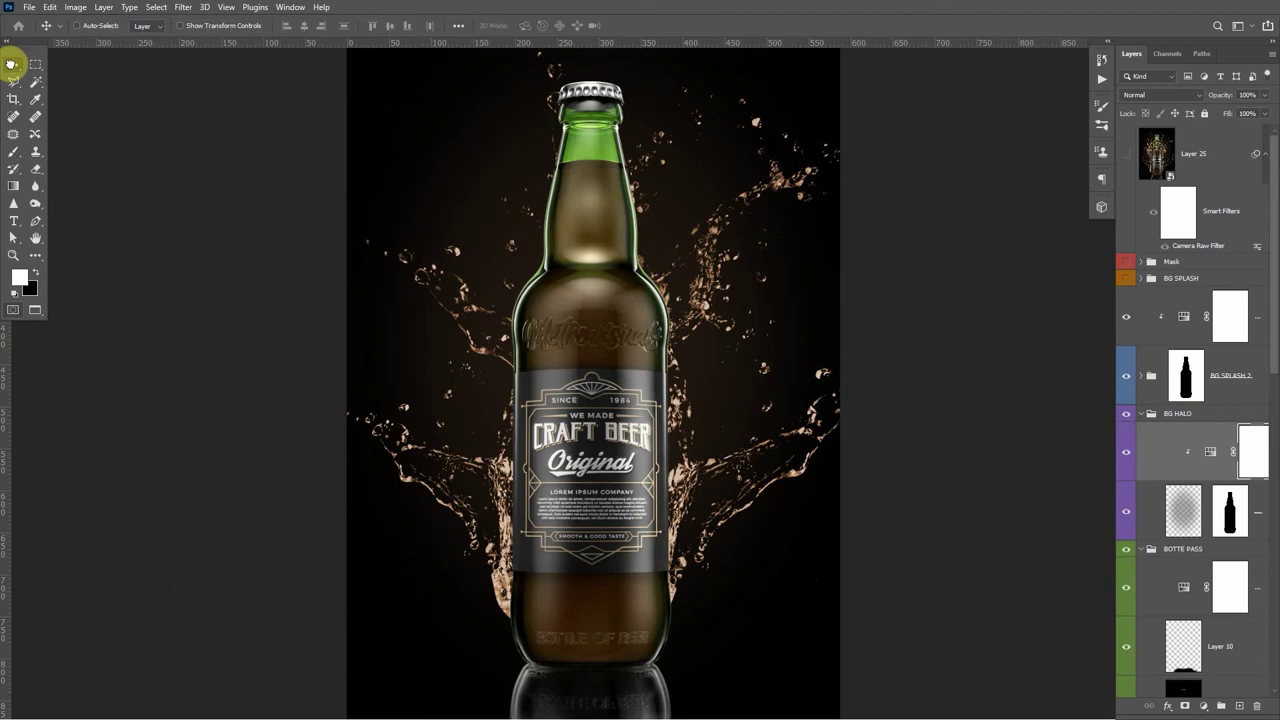
- In the bottle composite, compare the BG SPLASH 2 splashes without and with their clipped color adjustment layer
left_click(1124, 320)
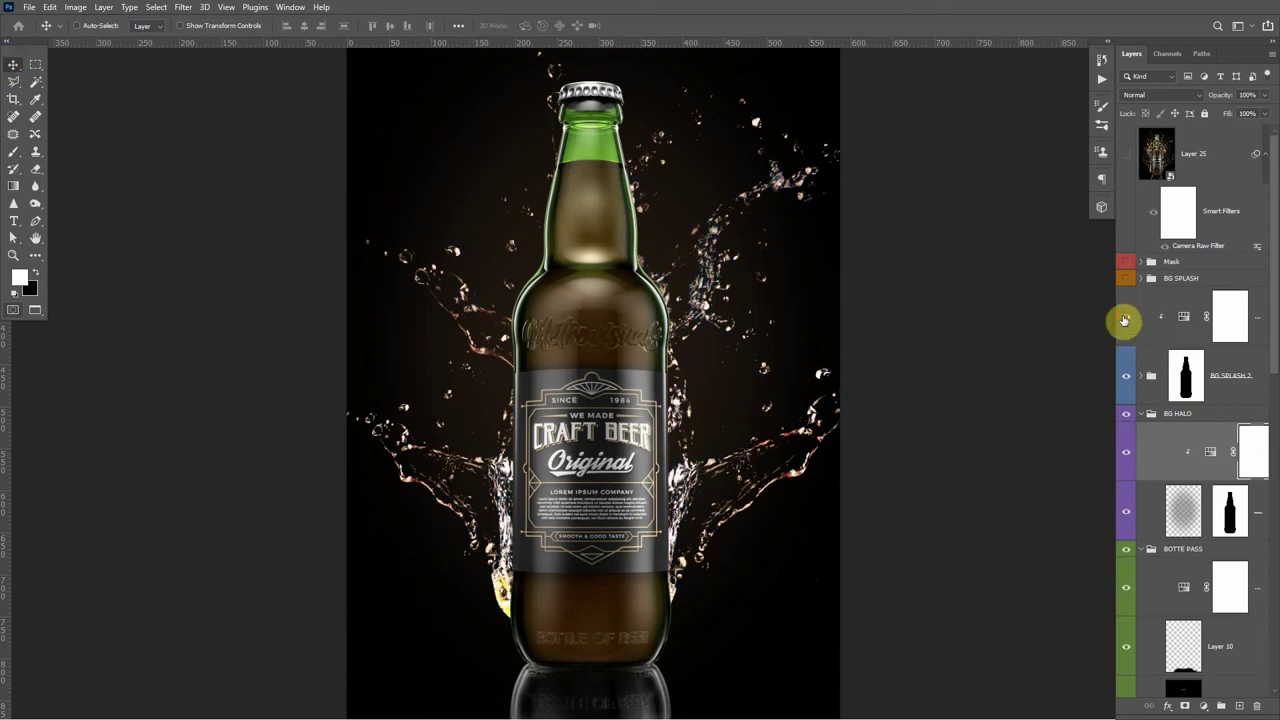
left_click(1124, 320)
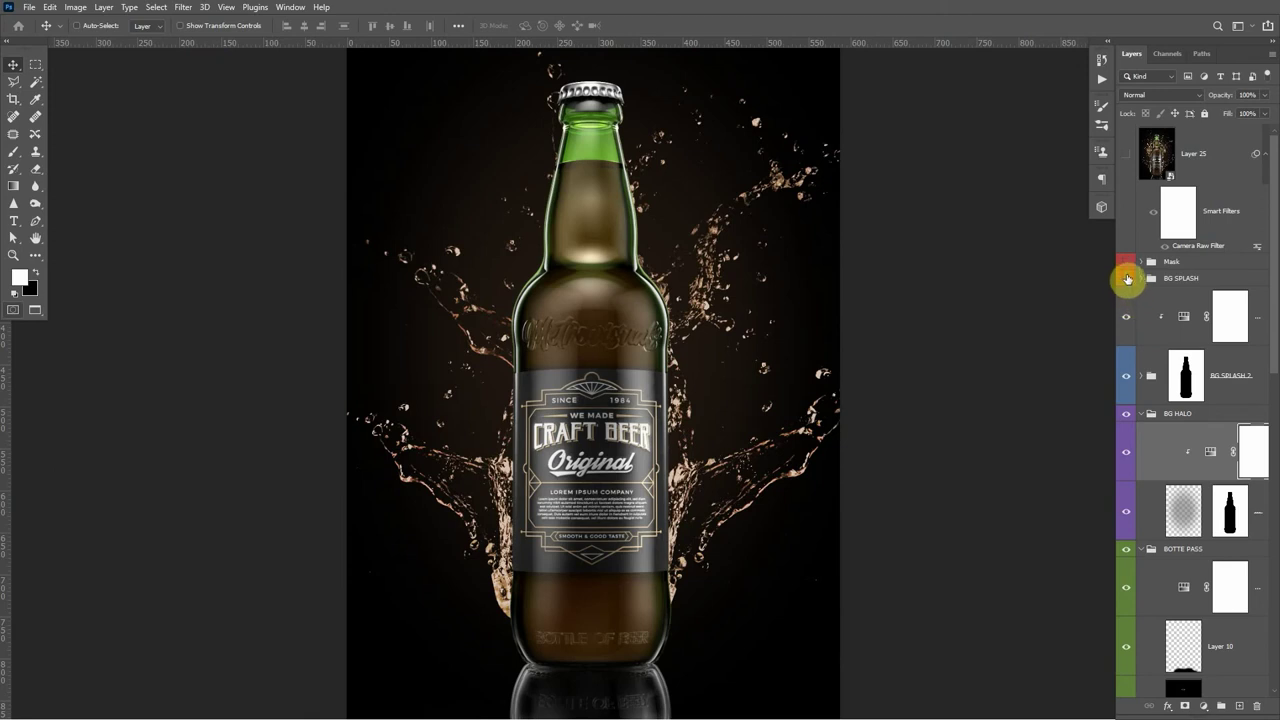
- Show the BG SPLASH group and the Camera Raw-filtered Layer 25 in the bottle composite
left_click(1126, 280)
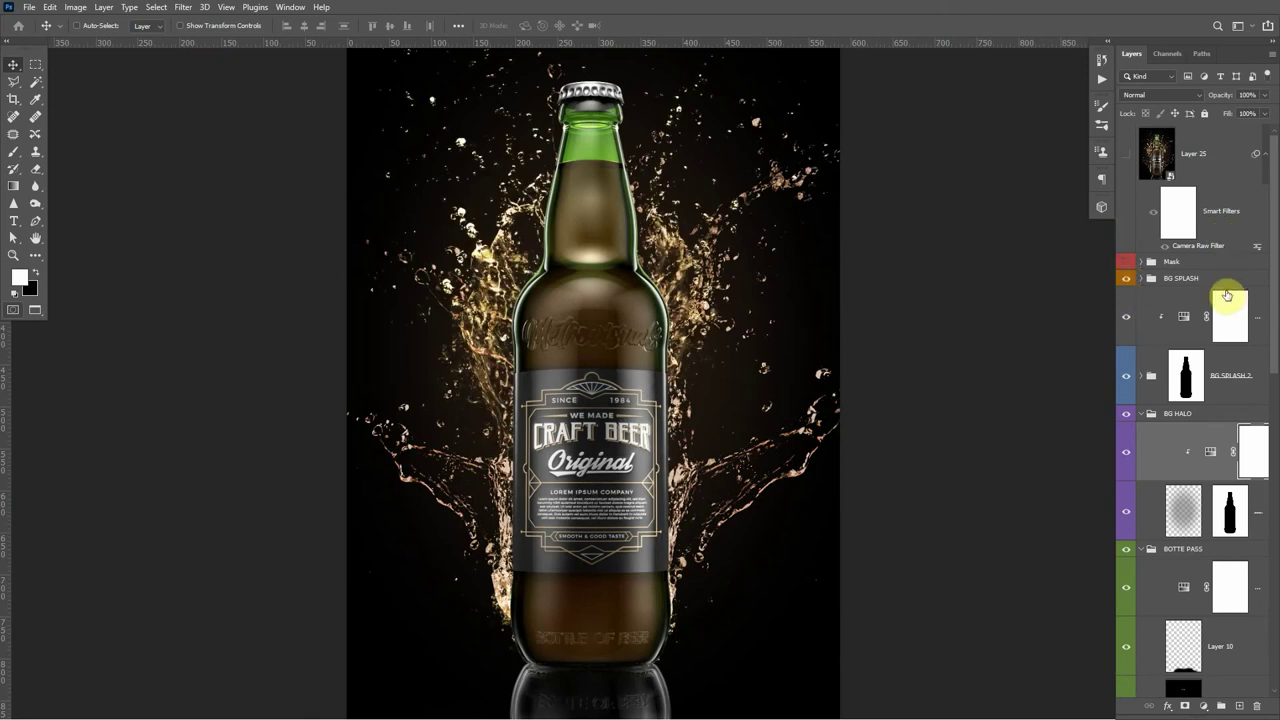
left_click(1127, 155)
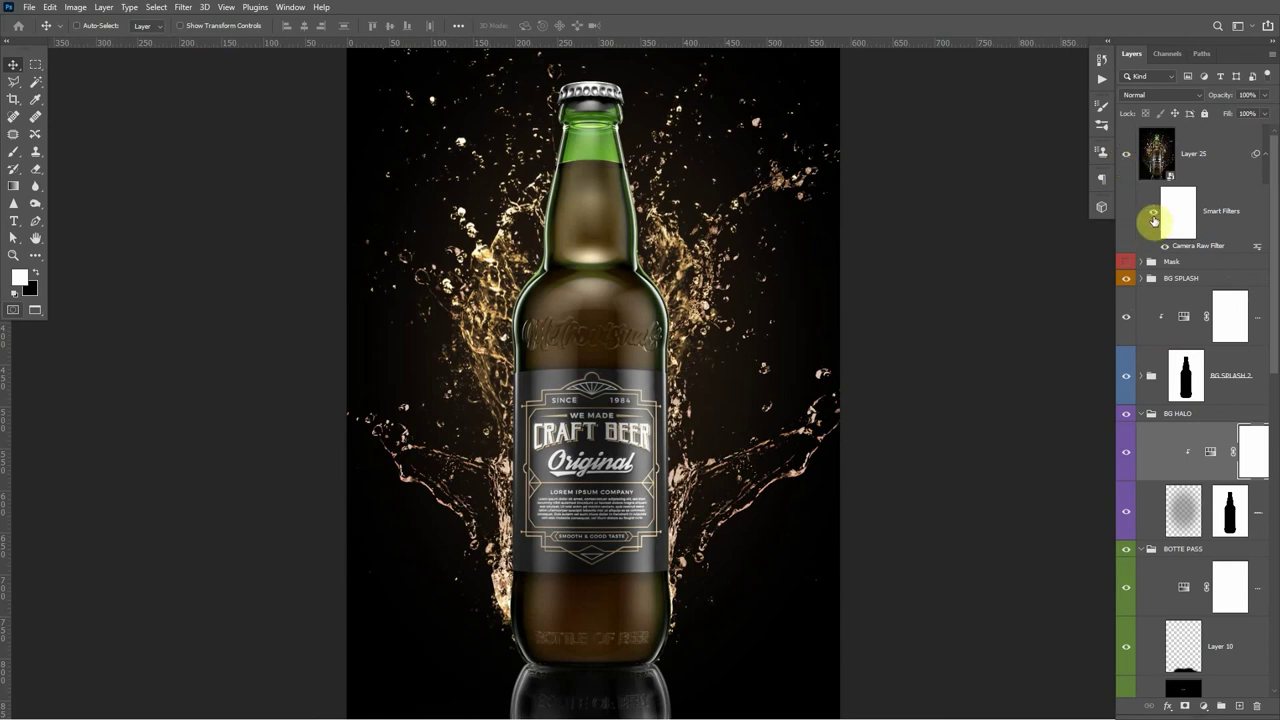